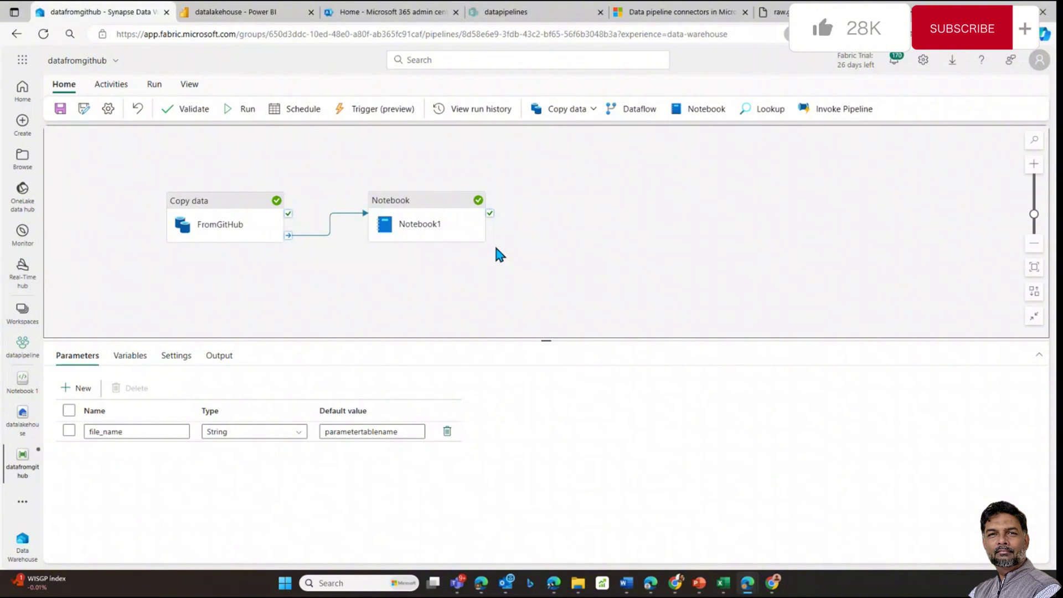
Create a new Dataflow Gen2 item in the datapipeline workspace
left_click(22, 88)
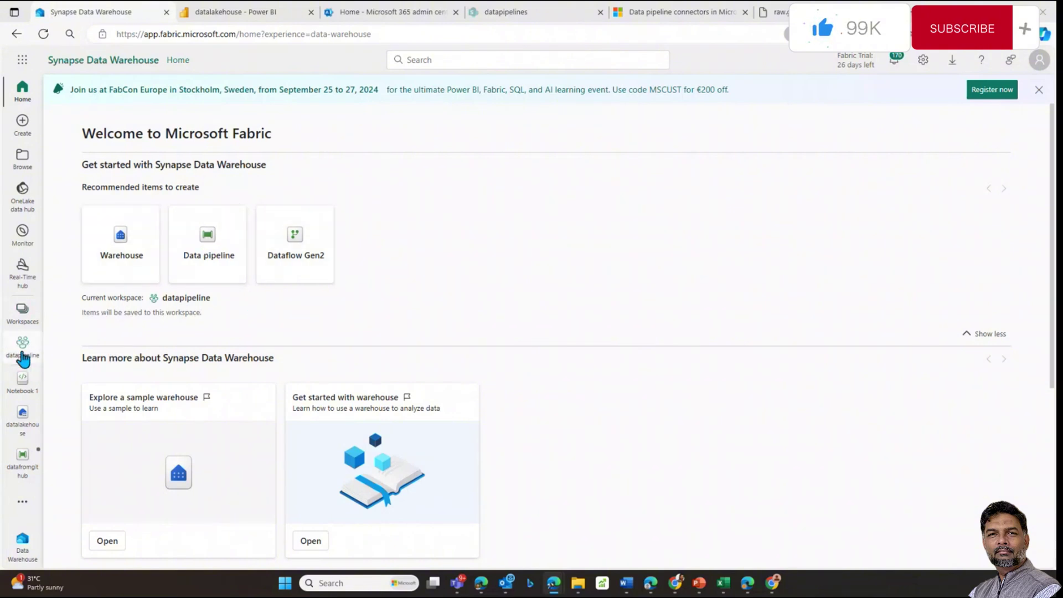
left_click(24, 352)
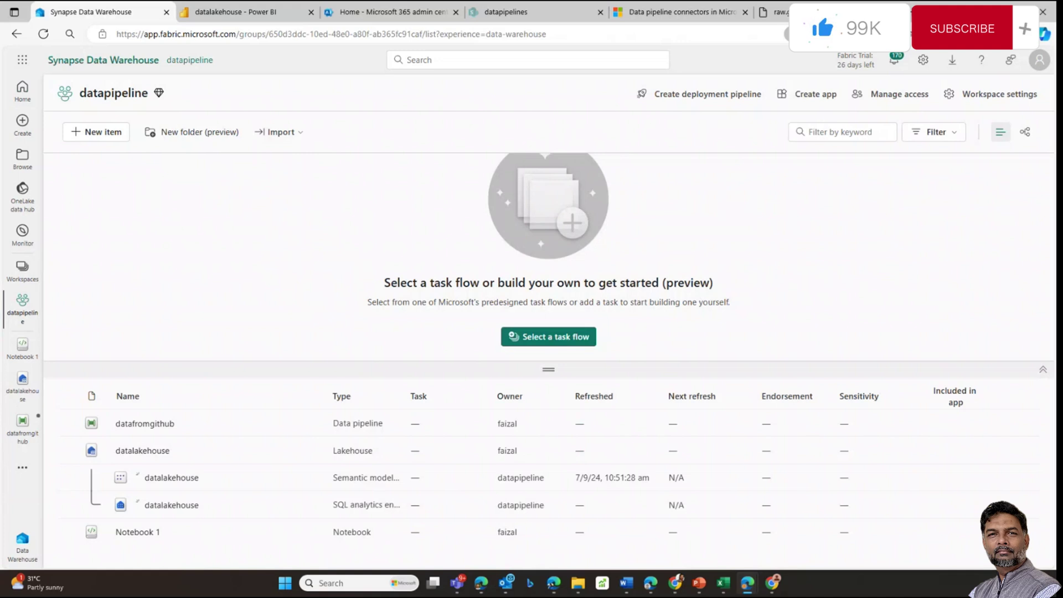
left_click(100, 132)
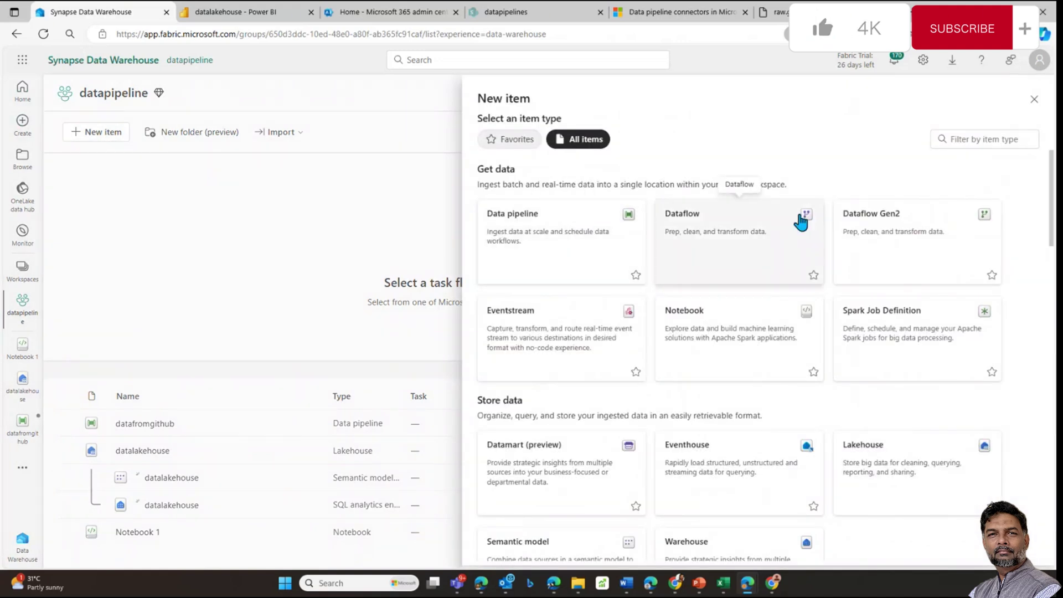
left_click(882, 228)
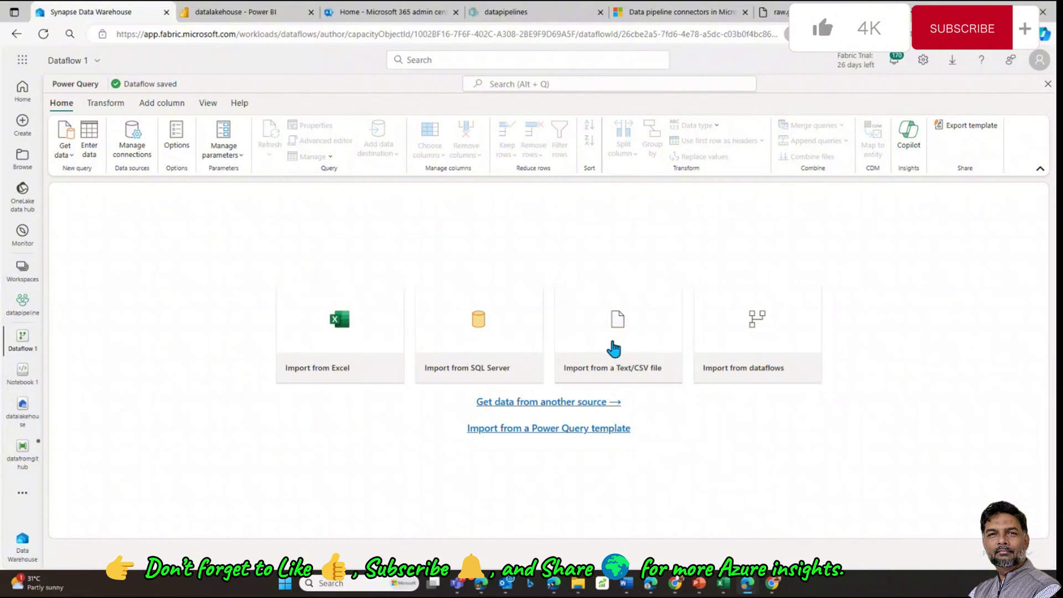
Start a Text/CSV import and copy the raw GitHub URL of student_name_school_name.csv from its browser tab
left_click(479, 338)
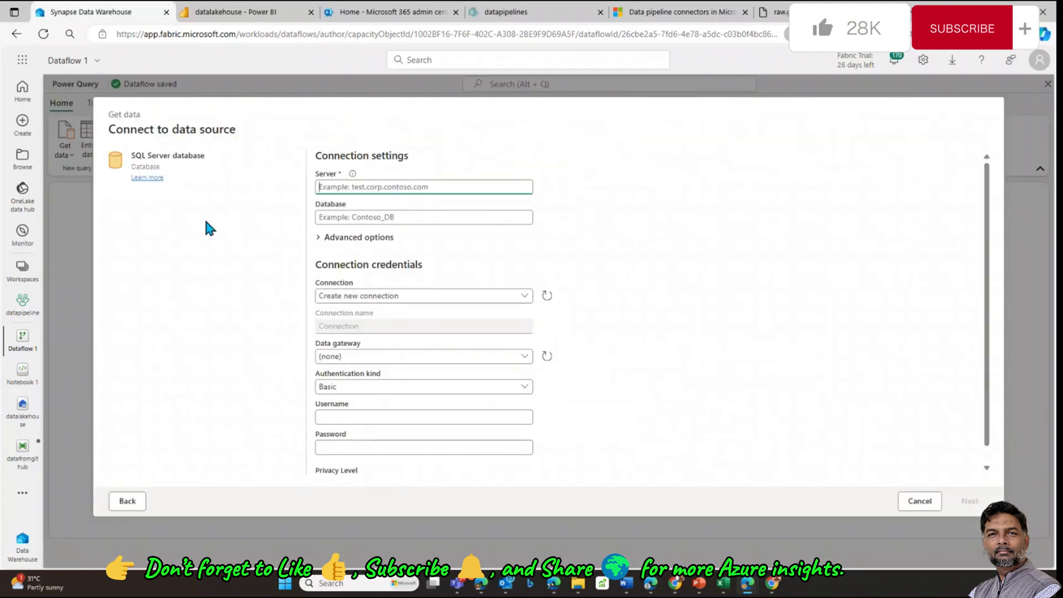
left_click(920, 500)
left_click(633, 336)
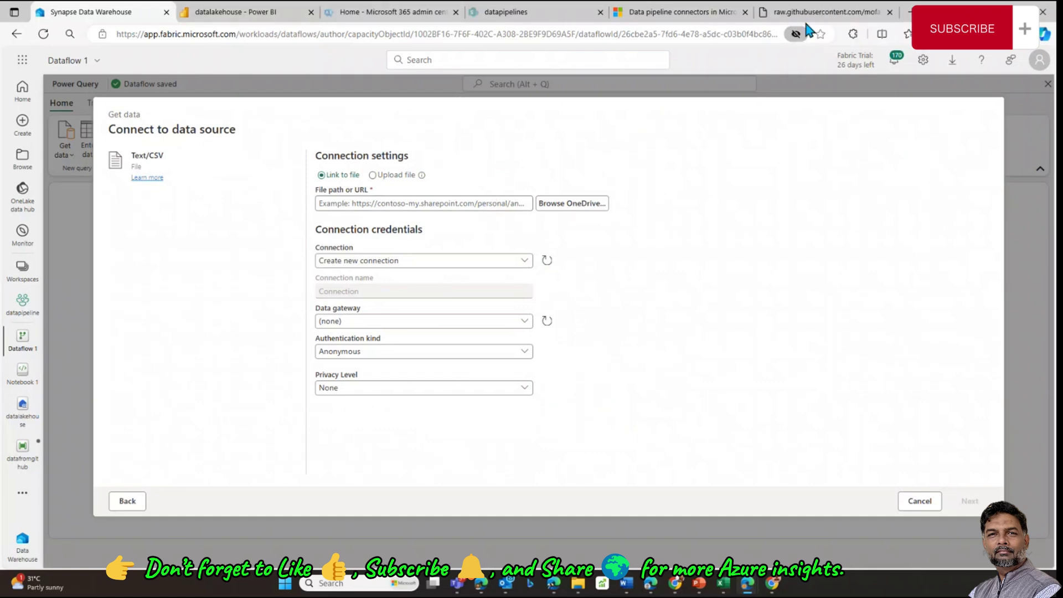
left_click(837, 25)
left_click(257, 34)
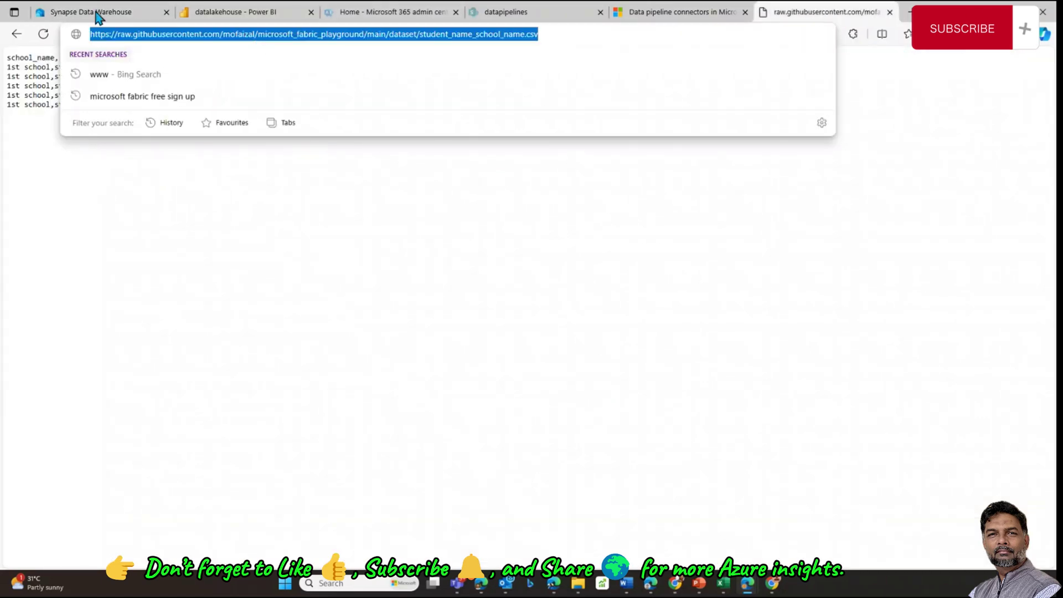
Link the Text/CSV source to the copied student_name_school_name.csv URL and create the query from the file preview
left_click(91, 12)
left_click(496, 206)
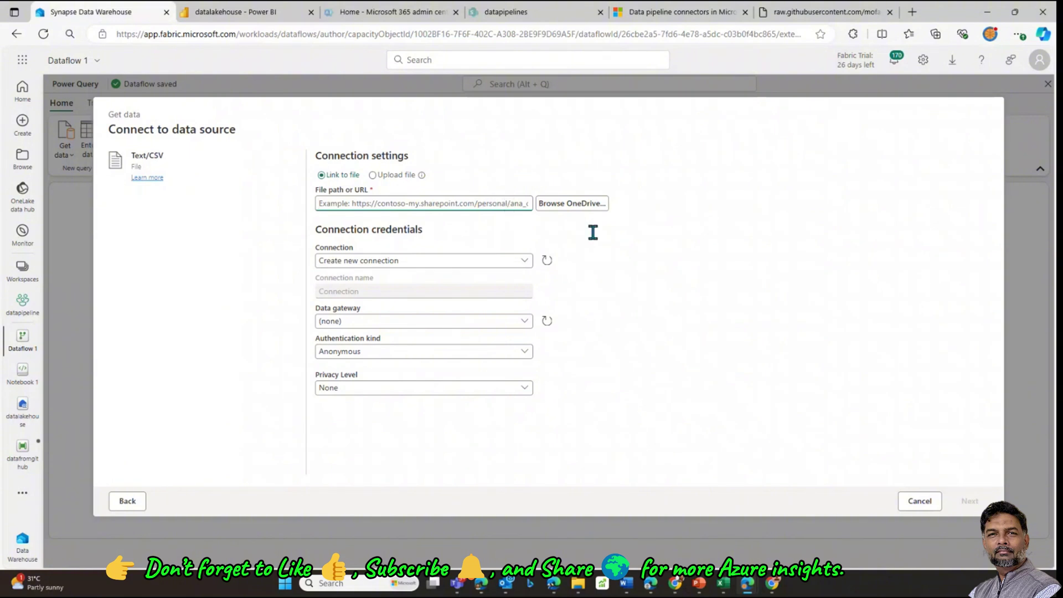
key("ctrl+v")
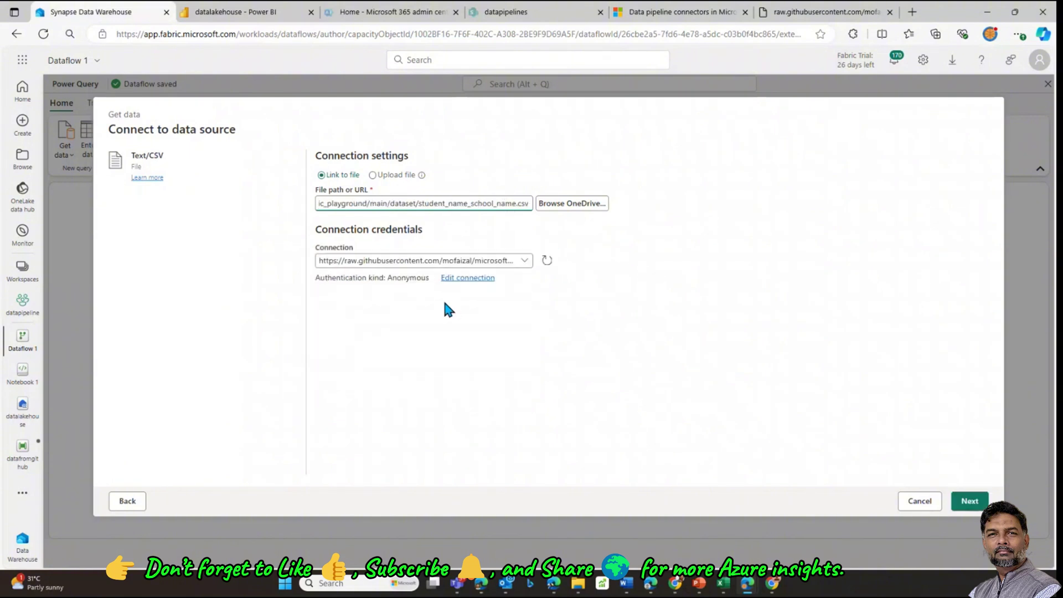
left_click(560, 360)
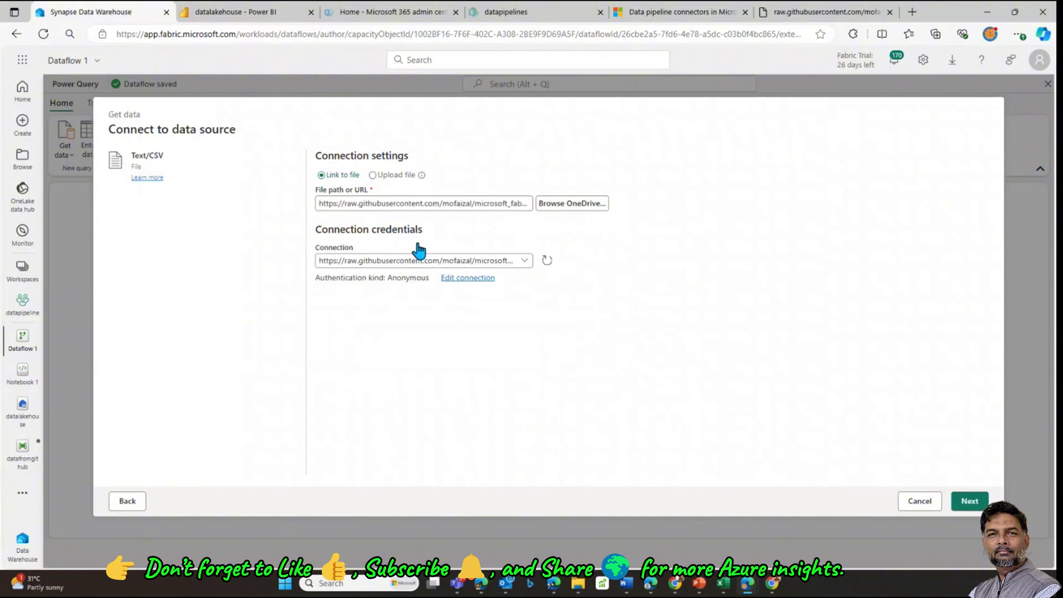
left_click(963, 502)
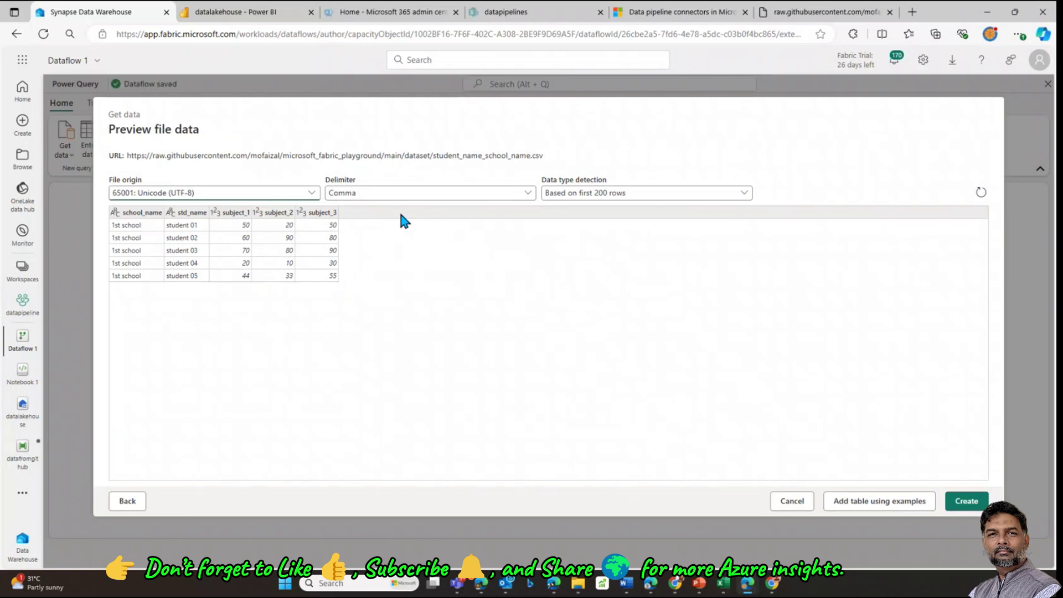
left_click(966, 501)
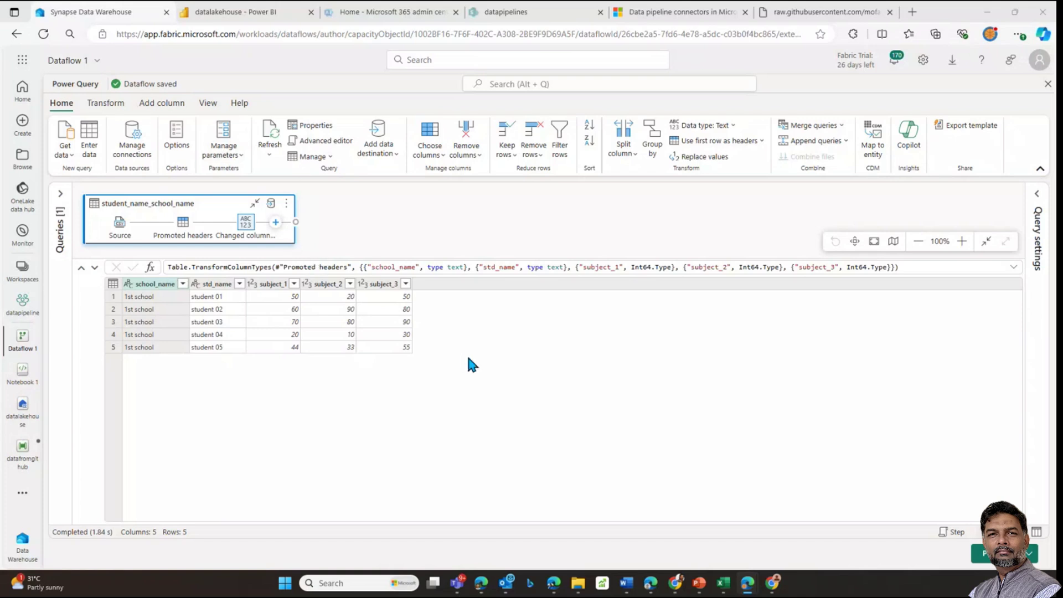
Start a custom column named subject_1_status and set its data type to Whole number
left_click(160, 104)
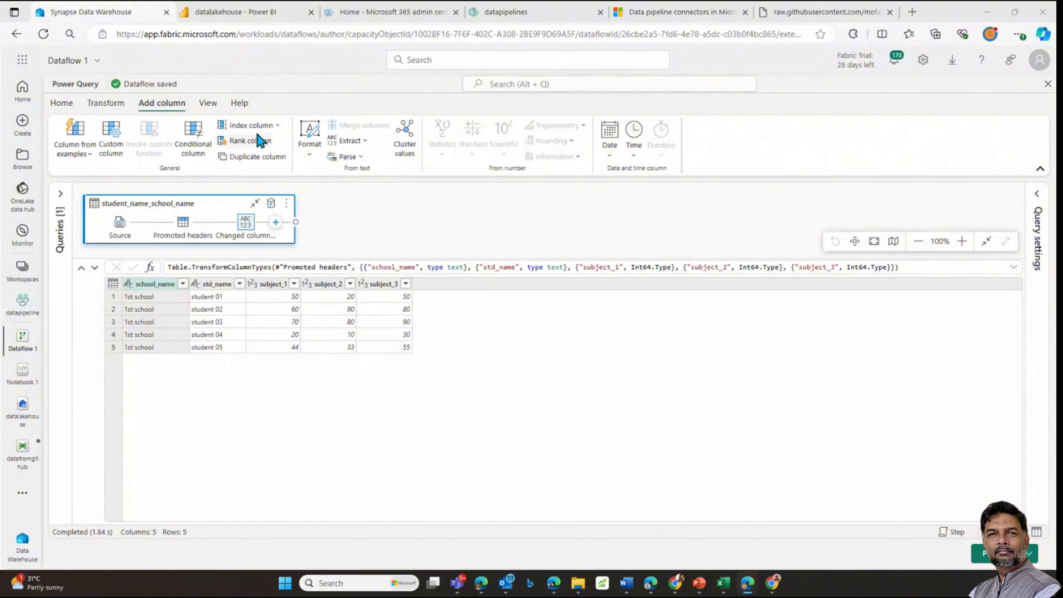
left_click(116, 141)
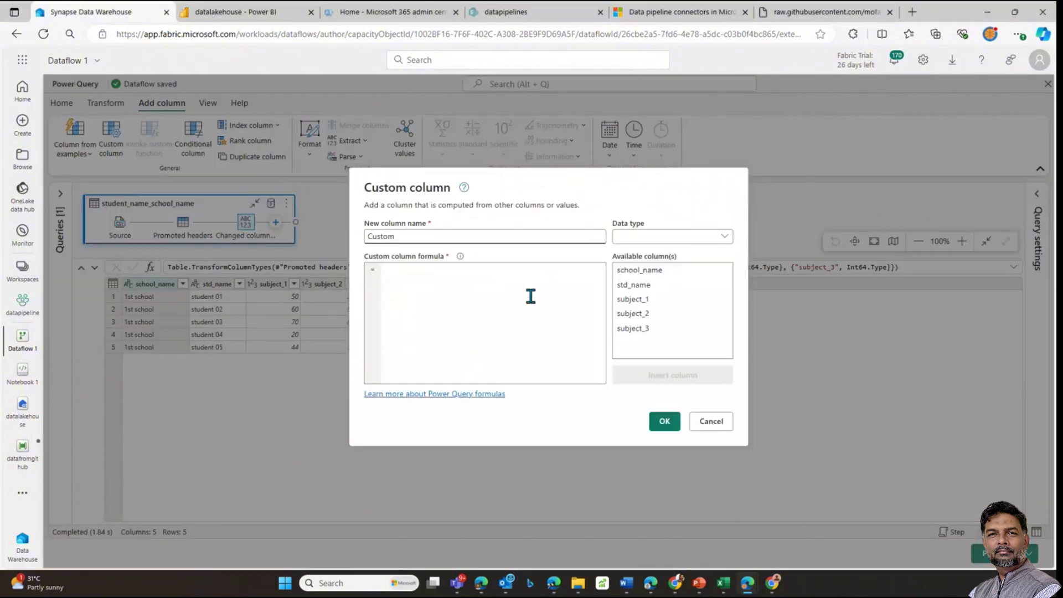
left_click_drag(410, 242, 284, 242)
type("subject")
type("_1_status")
left_click(395, 284)
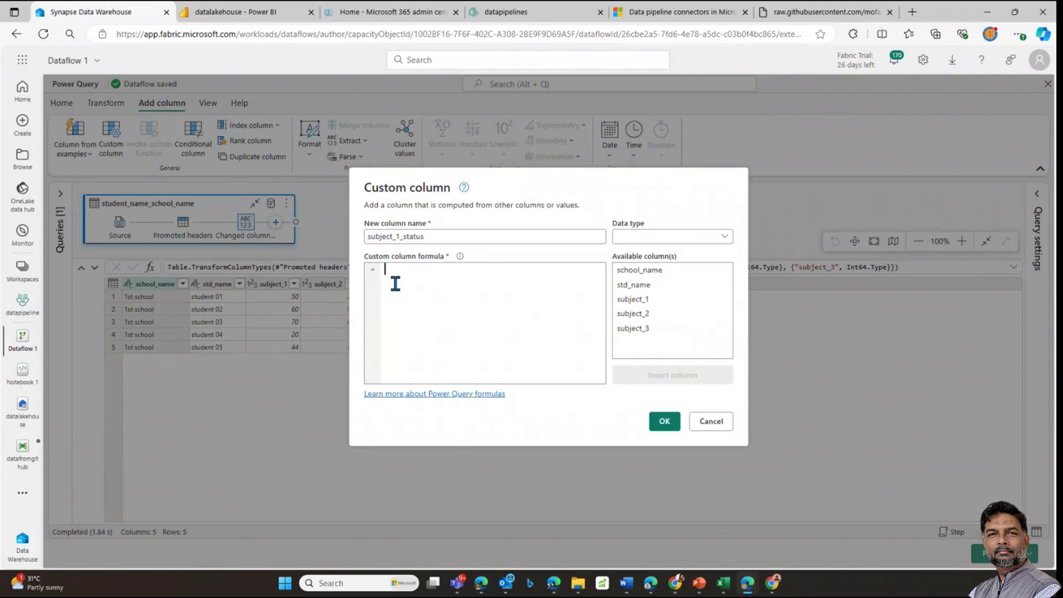
left_click(678, 242)
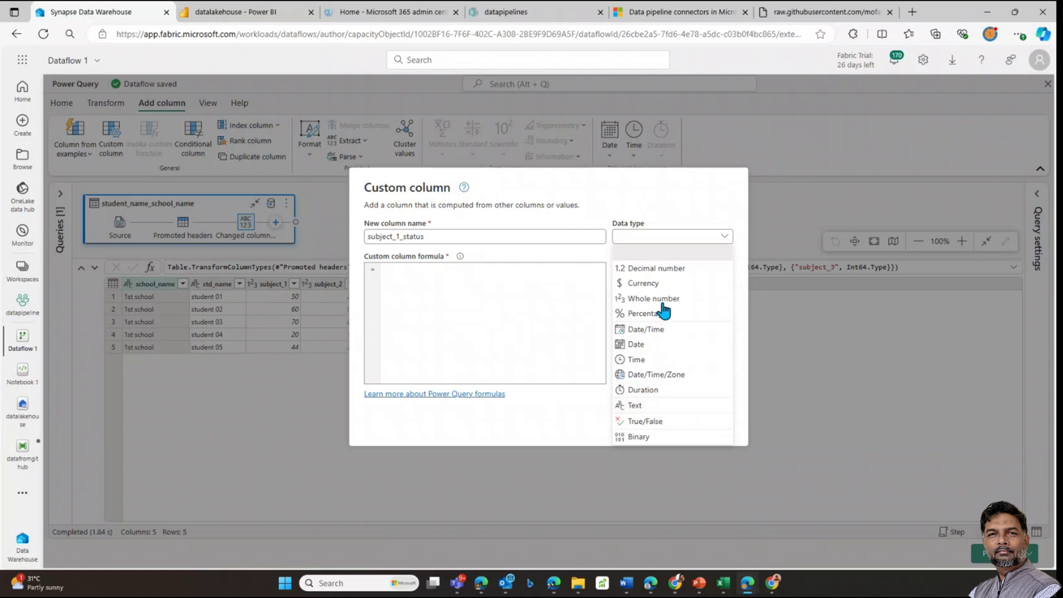
left_click(669, 242)
left_click(669, 238)
left_click(654, 300)
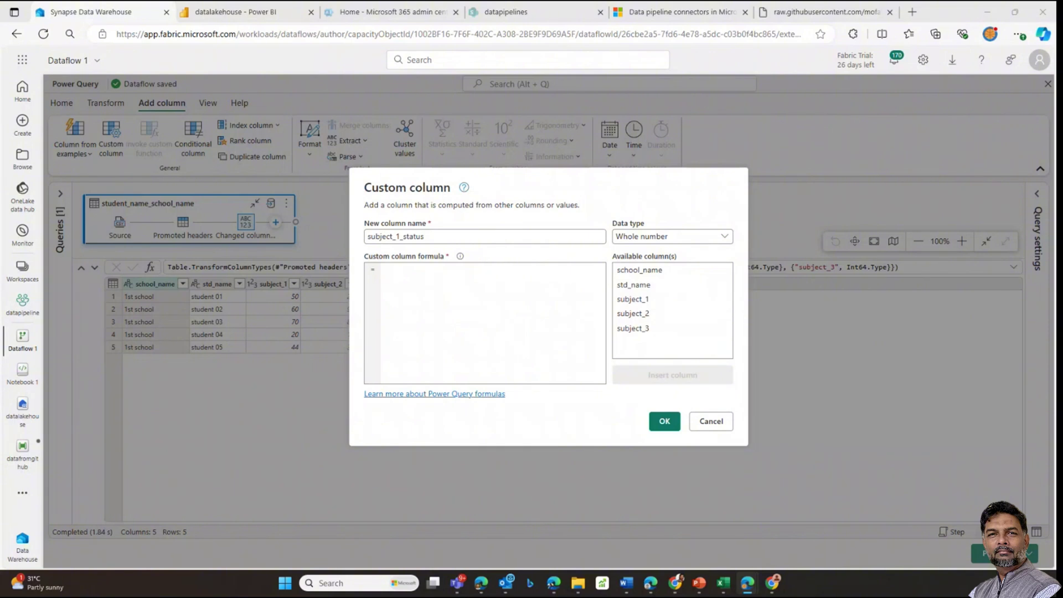
Add the custom column with the formula if [subject_1] >= 35 then "Pass" else "Fail"
left_click(416, 275)
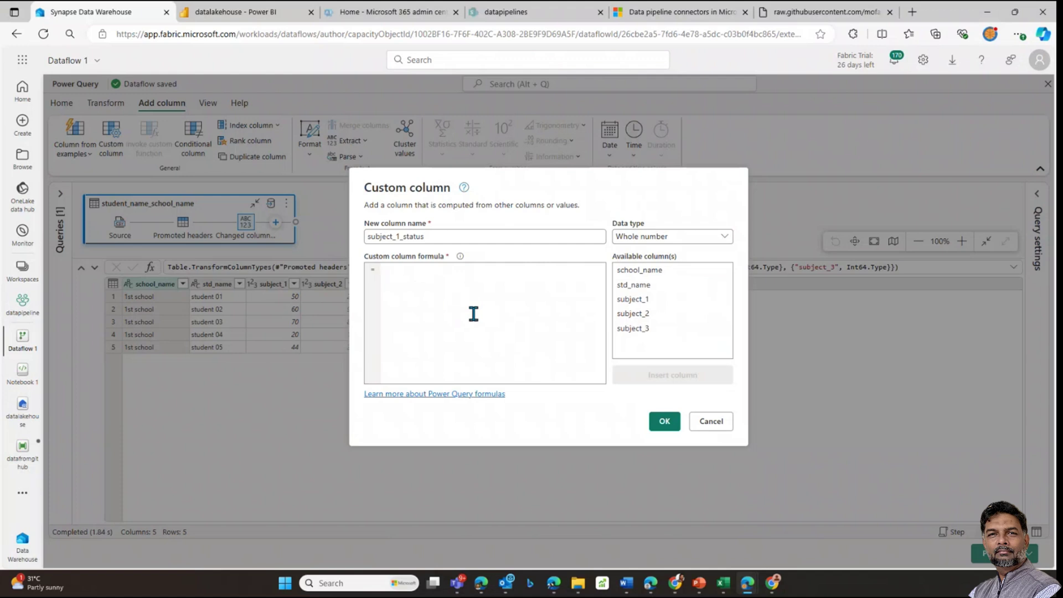
type("if")
left_click(641, 299)
double_click(641, 298)
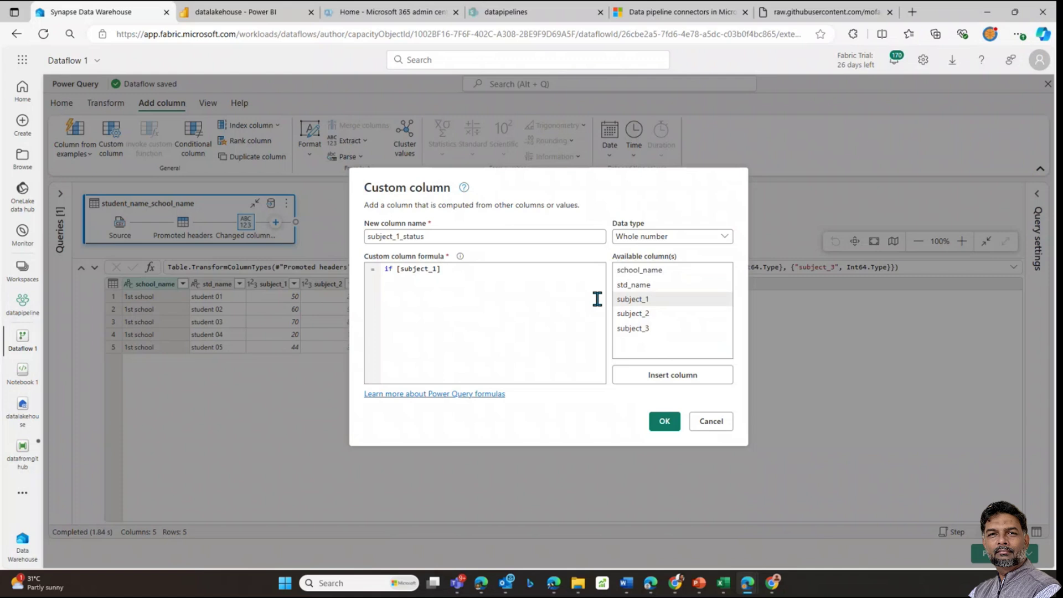
type(">= 35")
key("End")
type("then \"p")
key("BackSpace")
type("Pass\" else \"Fail")
left_click_drag(573, 269, 373, 269)
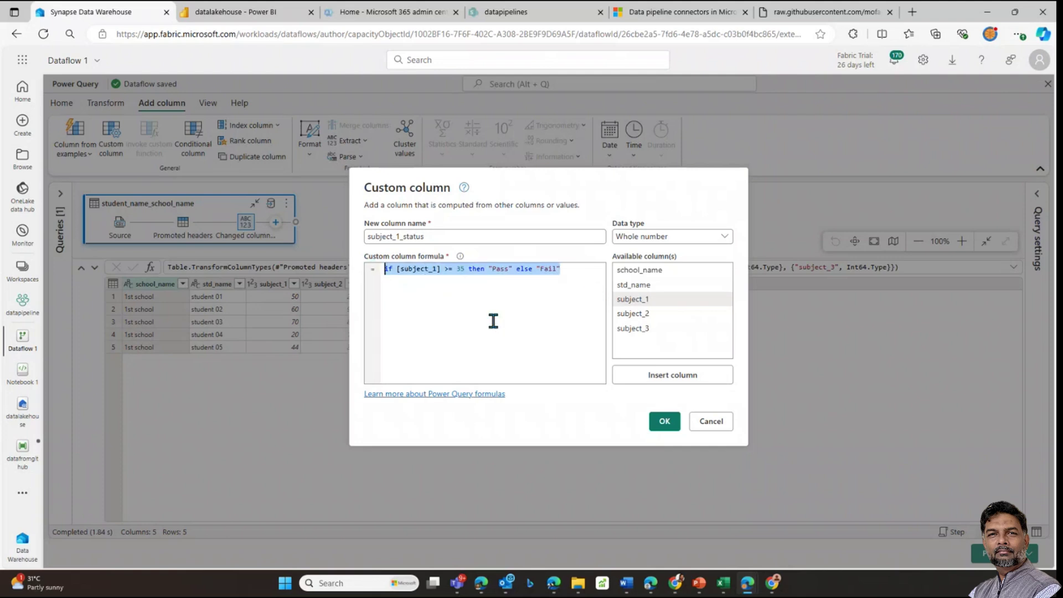
left_click(667, 426)
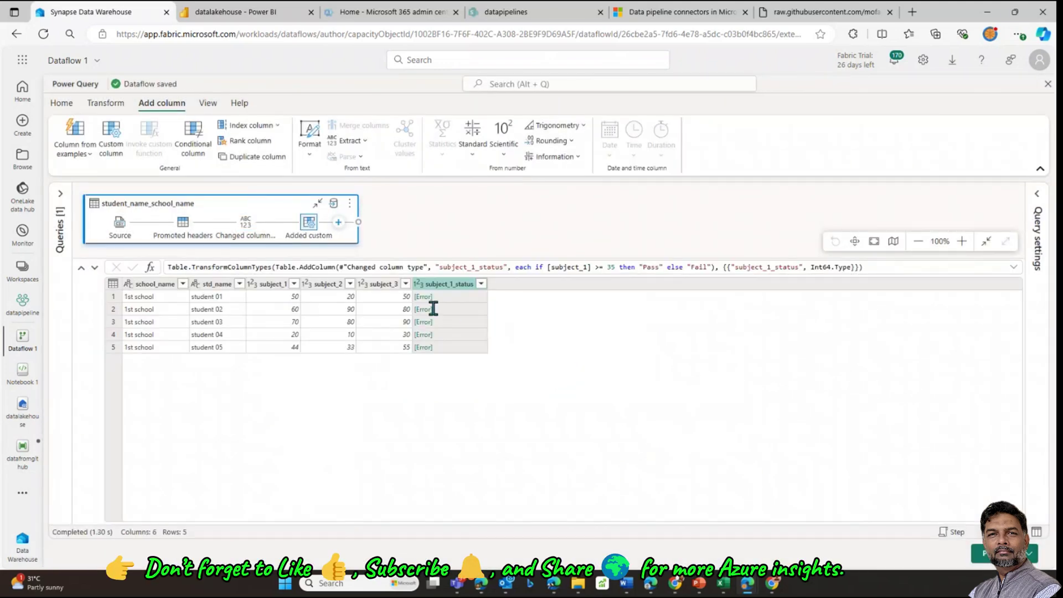
Examine the error details of the first row in the subject_1_status column
left_click(449, 299)
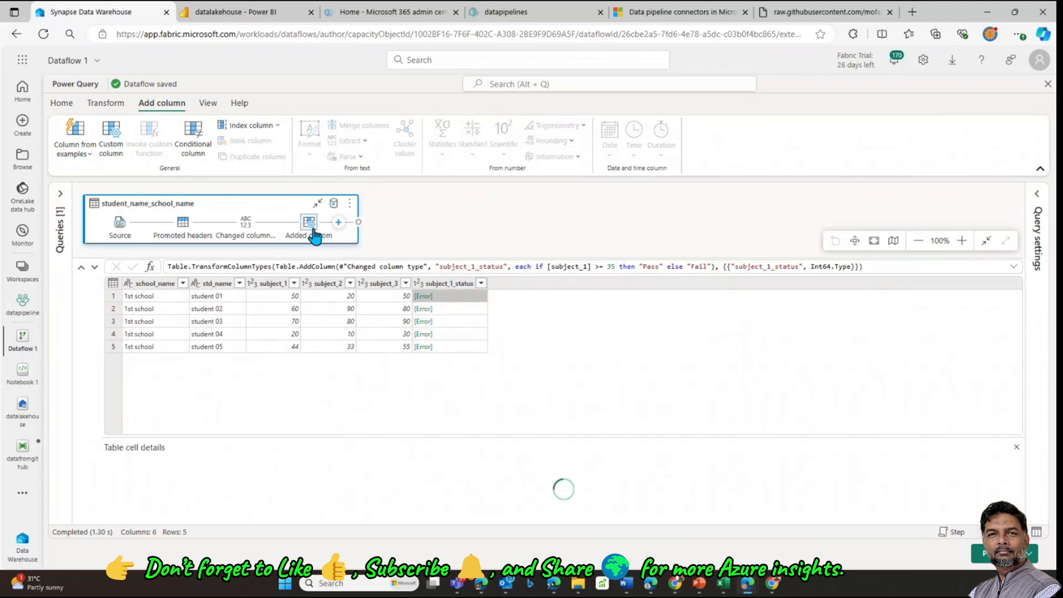
mouse_move(315, 235)
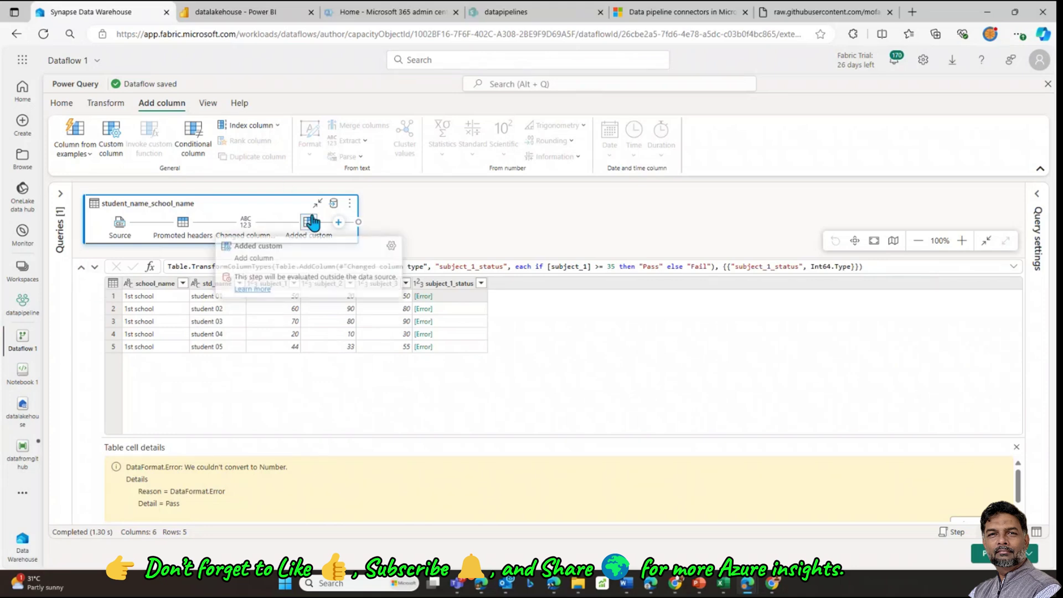
left_click(188, 147)
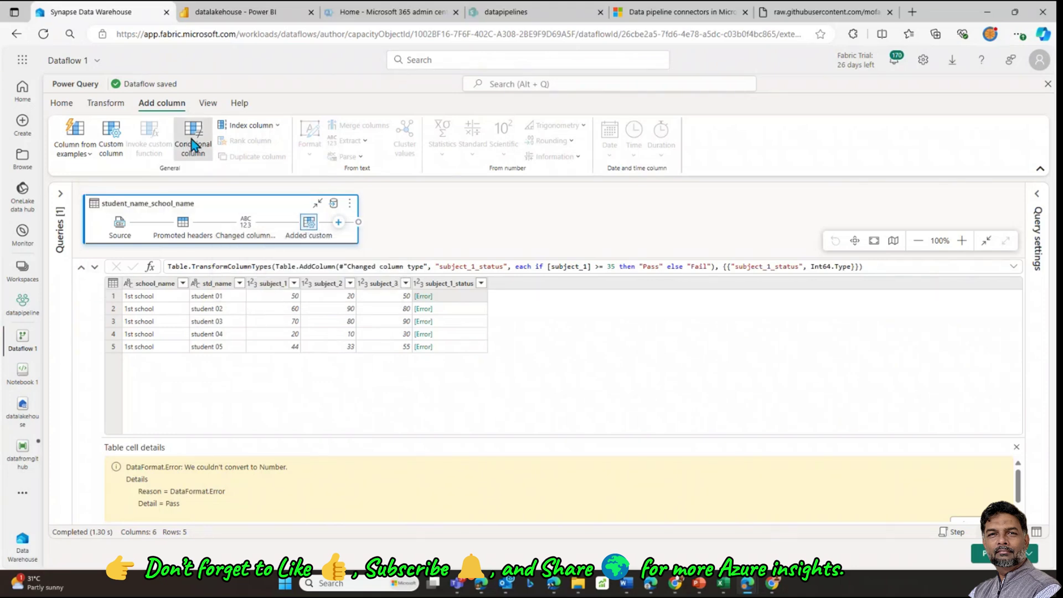
left_click(820, 391)
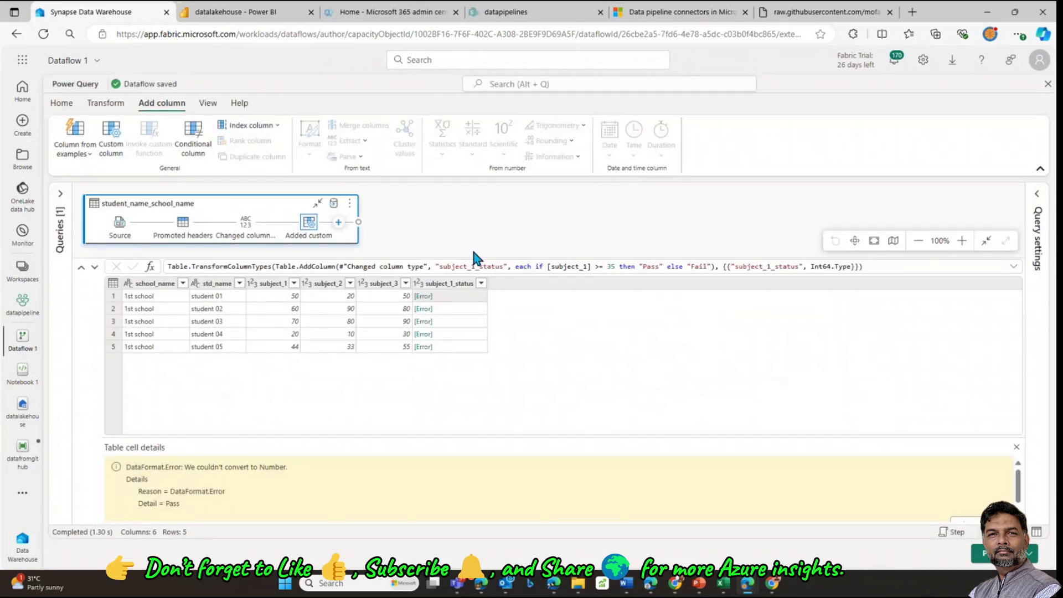
left_click(481, 284)
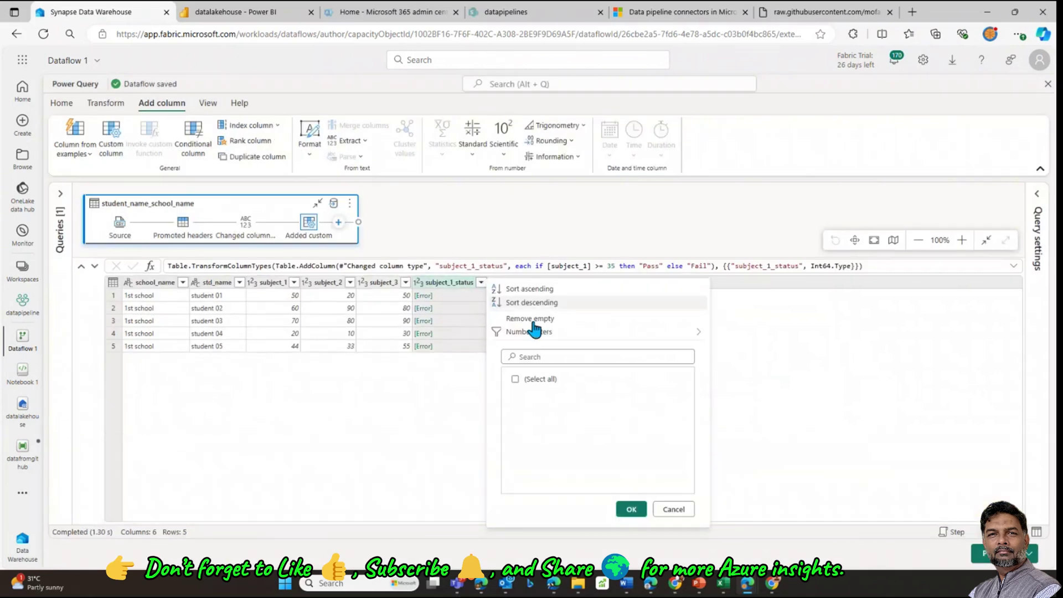
left_click(674, 509)
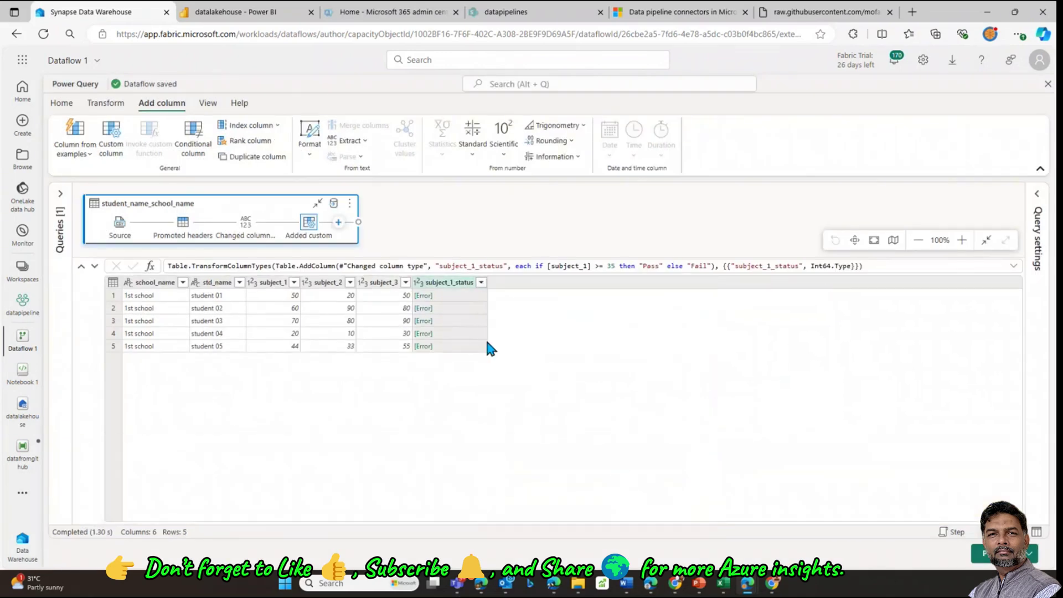
left_click(439, 297)
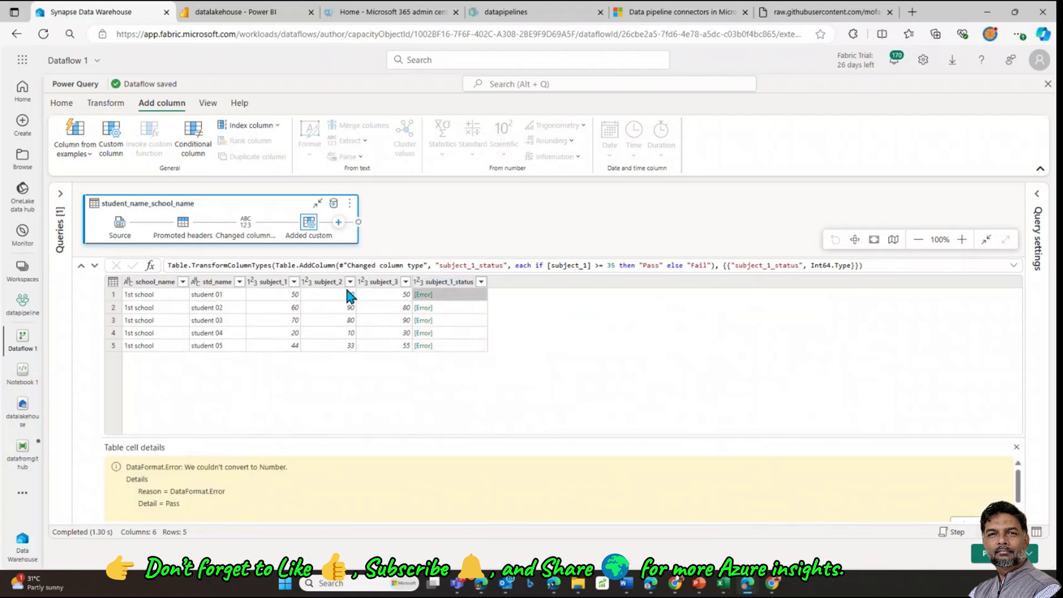
Check the filter options of subject_1 and subject_1_status and review the query's applied steps
left_click(294, 282)
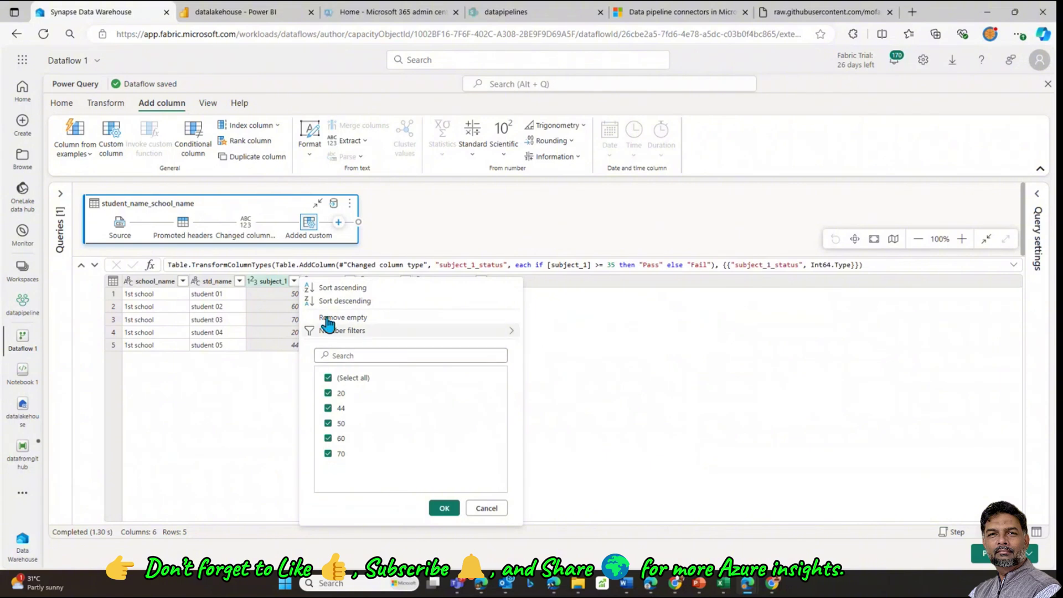
left_click(487, 508)
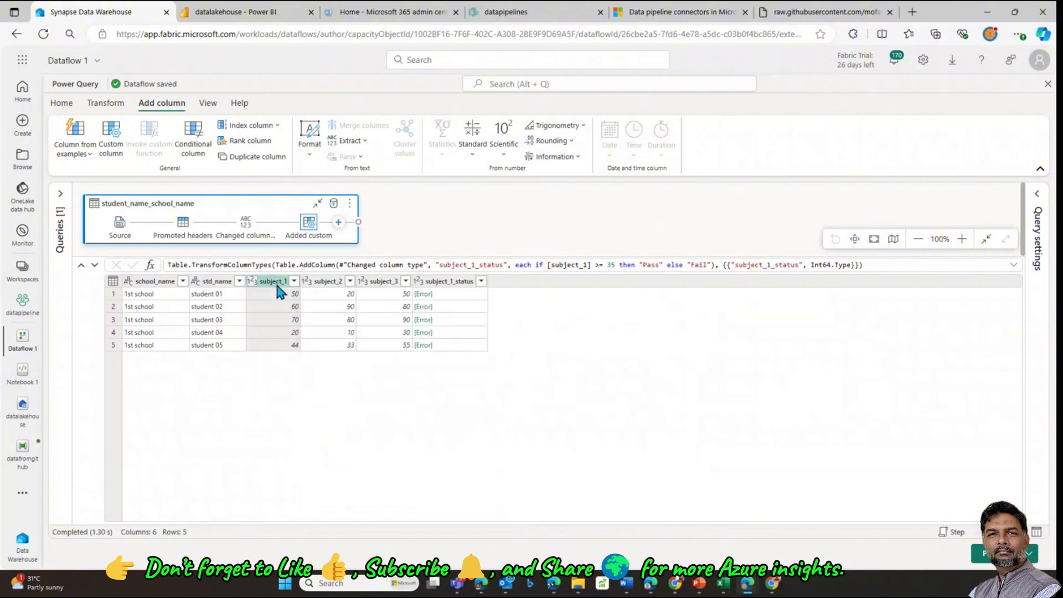
left_click(481, 282)
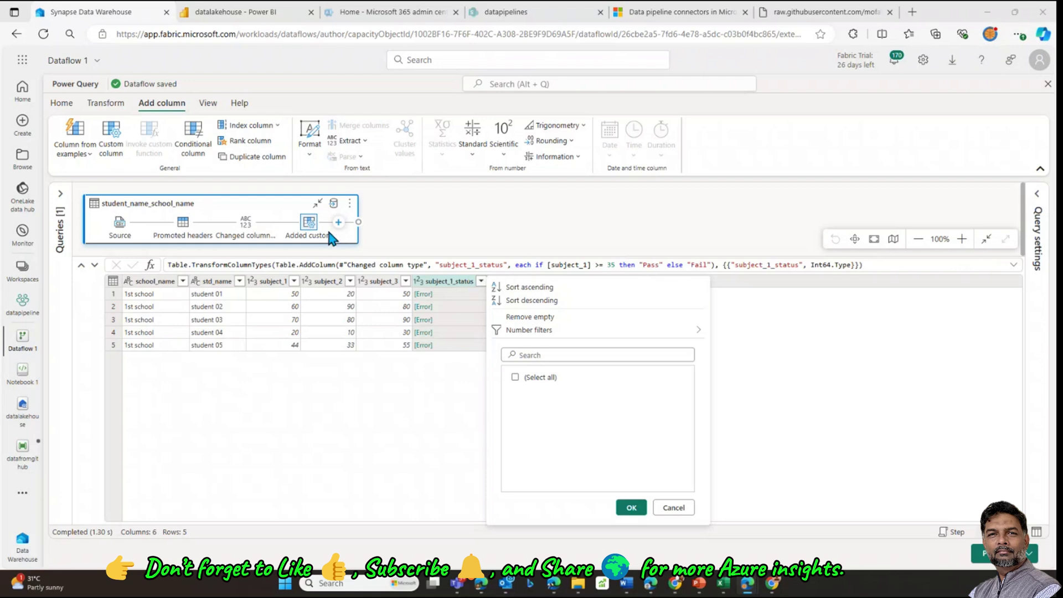
left_click(462, 283)
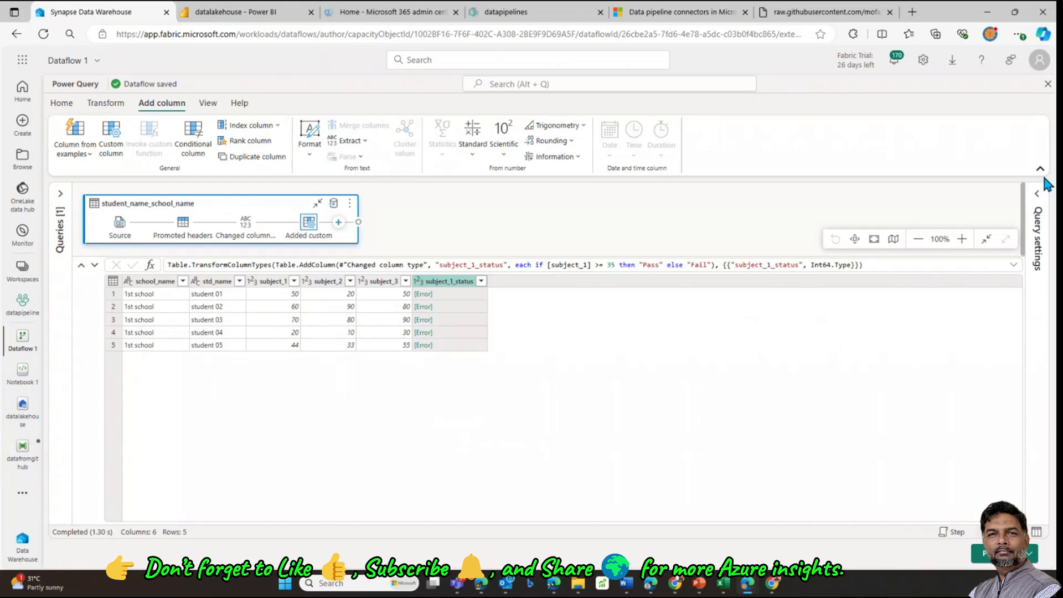
left_click(1037, 198)
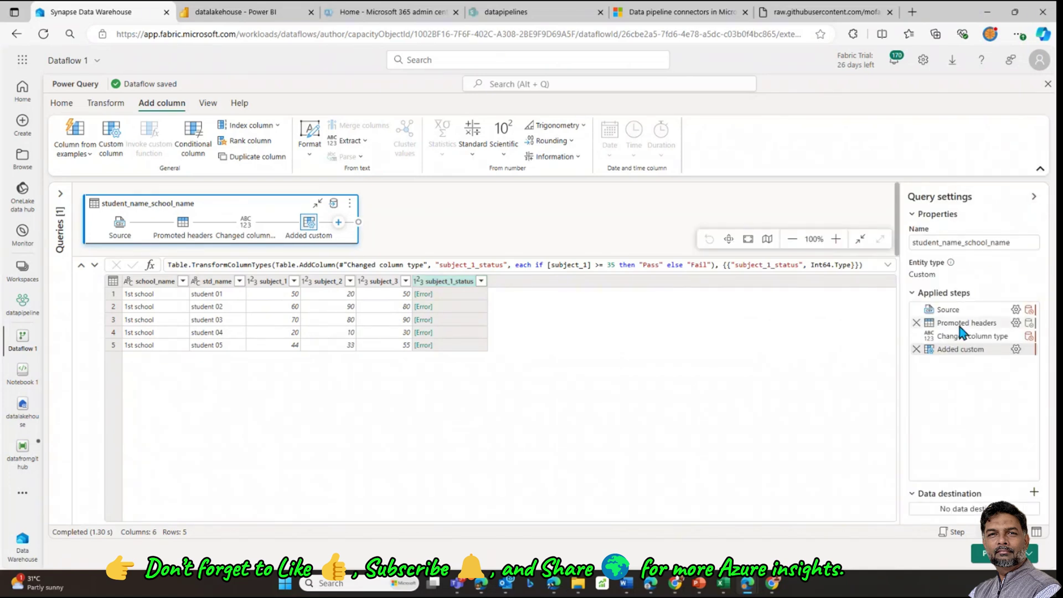
left_click(1033, 197)
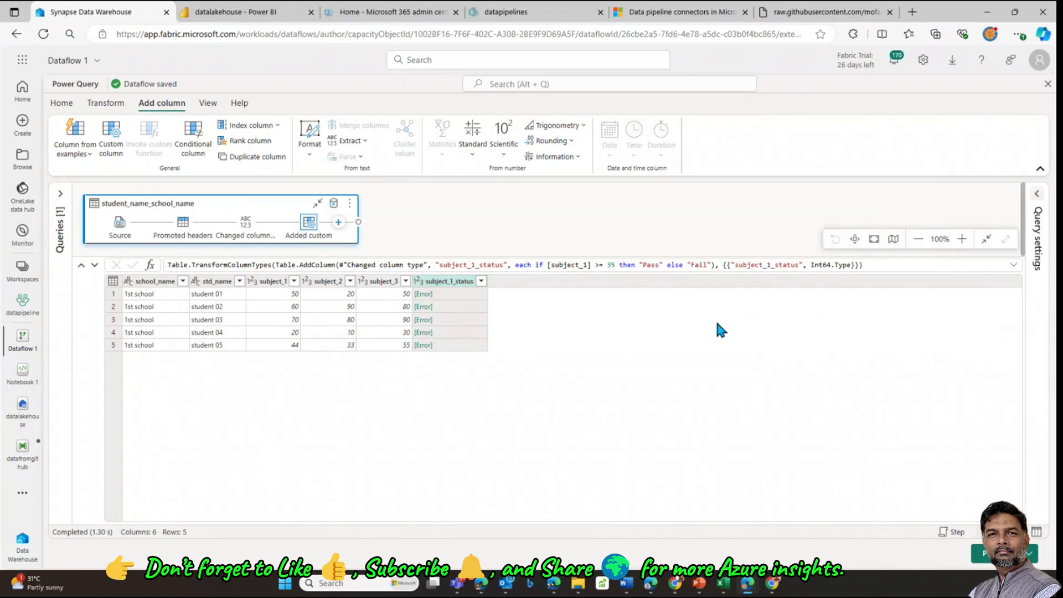
double_click(448, 282)
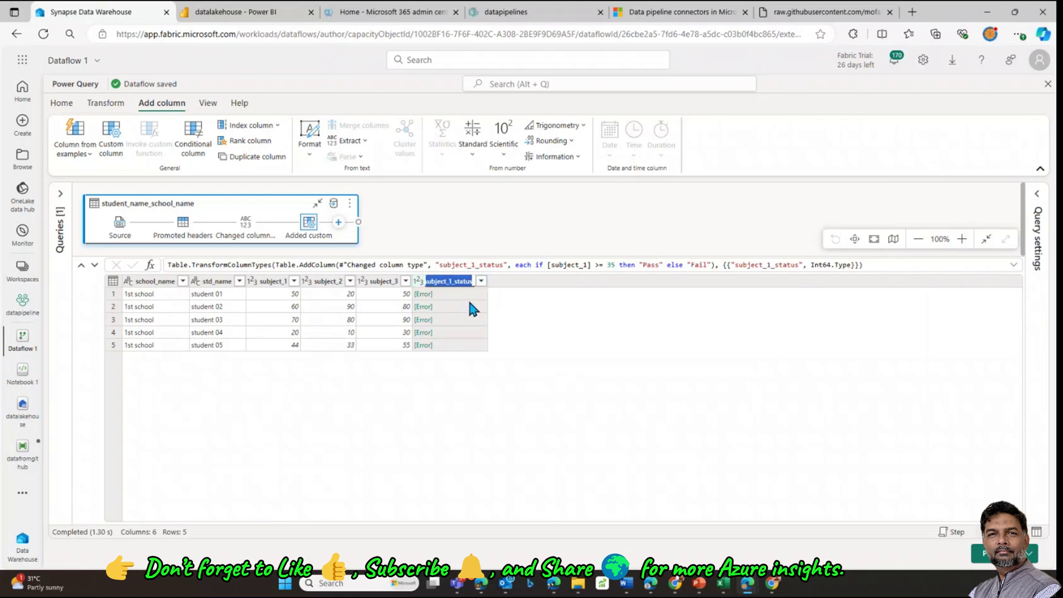
Examine the column operations and the Transform column options available for subject_1_status
left_click(481, 282)
right_click(446, 285)
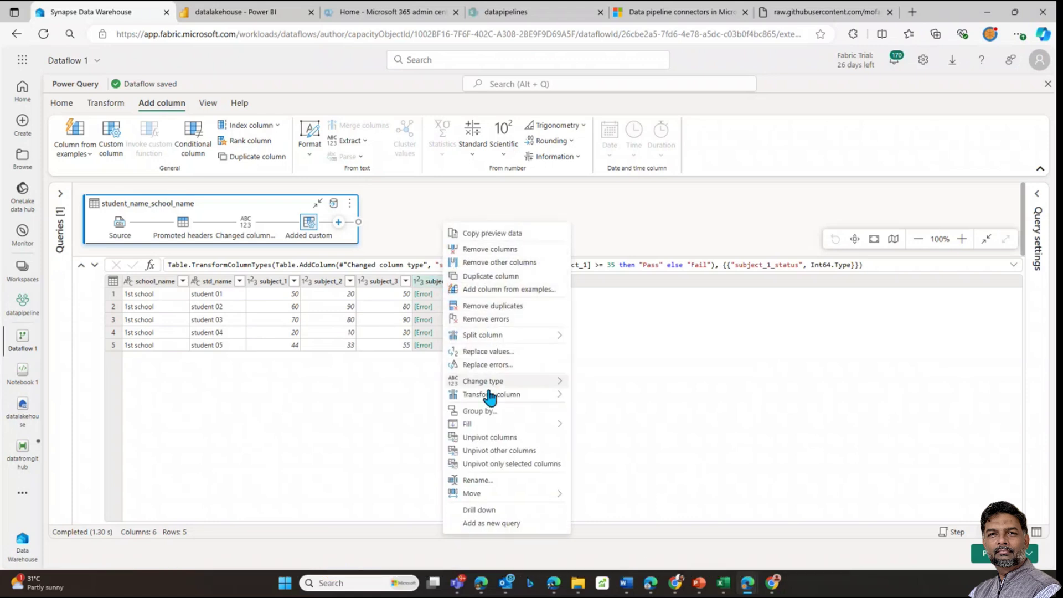
mouse_move(489, 397)
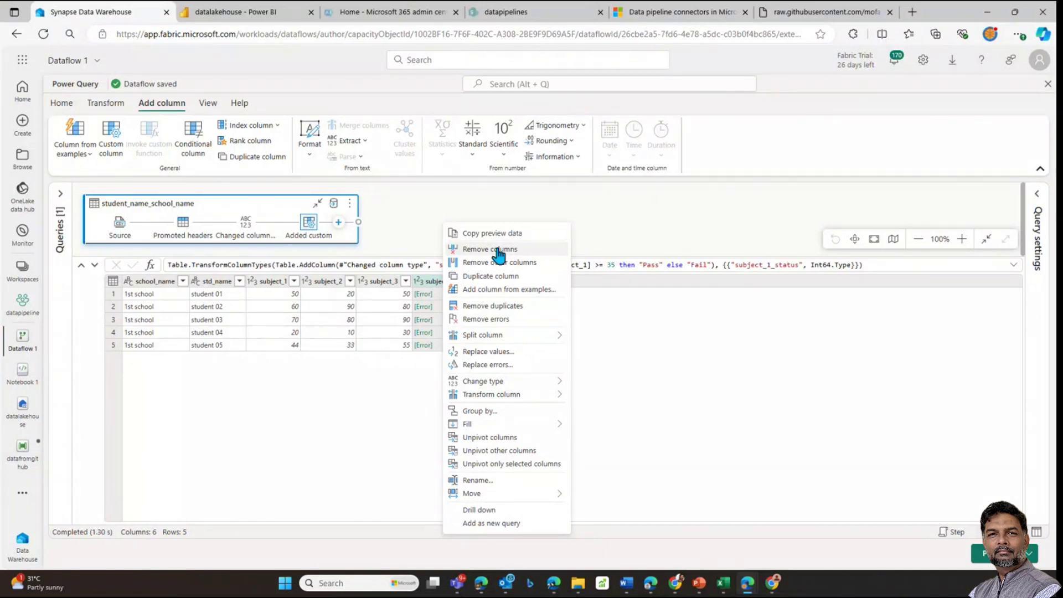
mouse_move(549, 396)
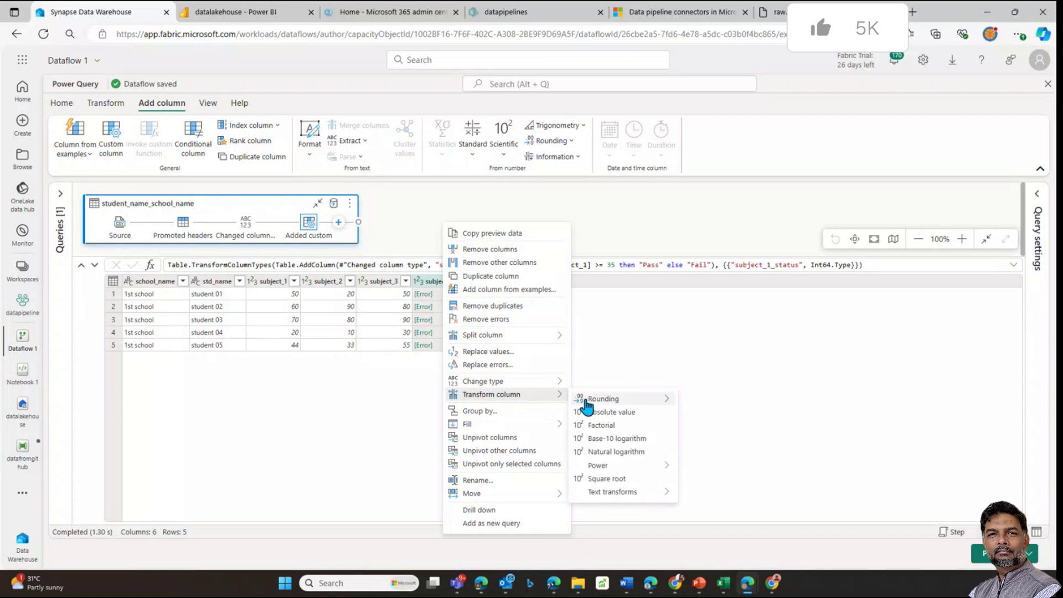
mouse_move(603, 408)
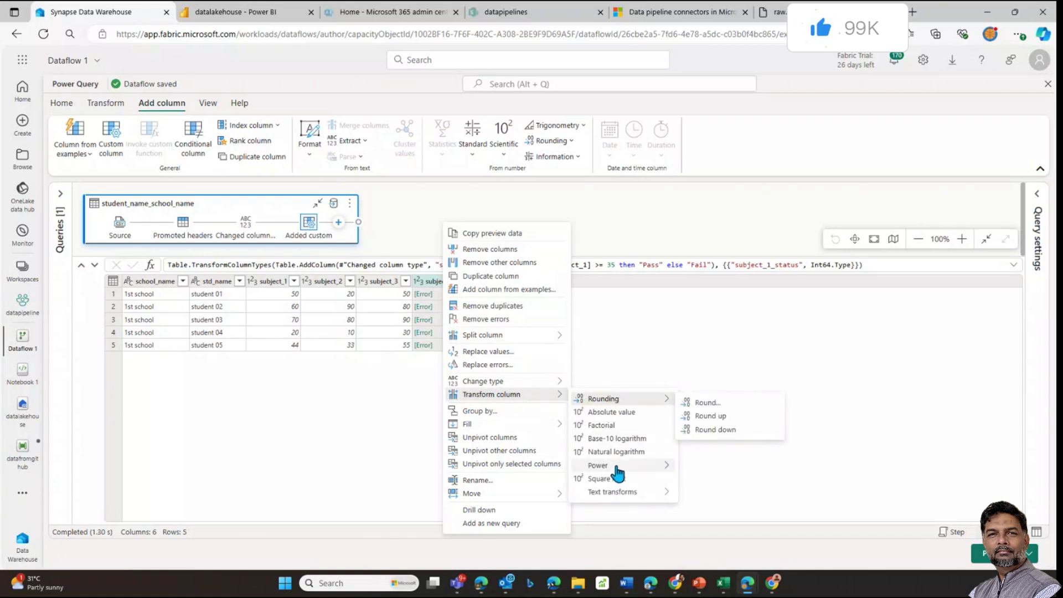
mouse_move(616, 469)
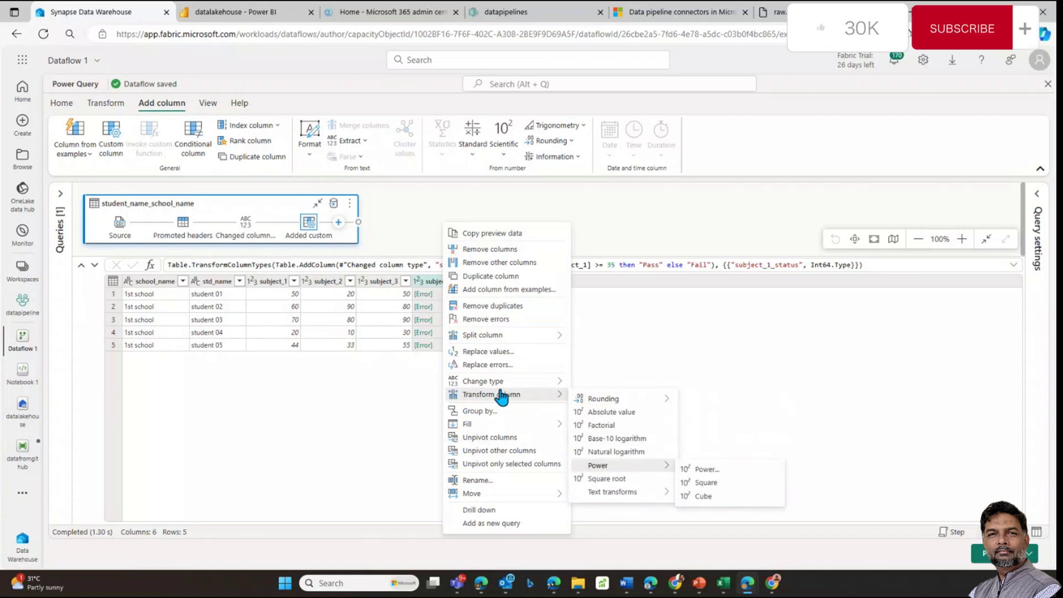
left_click(105, 103)
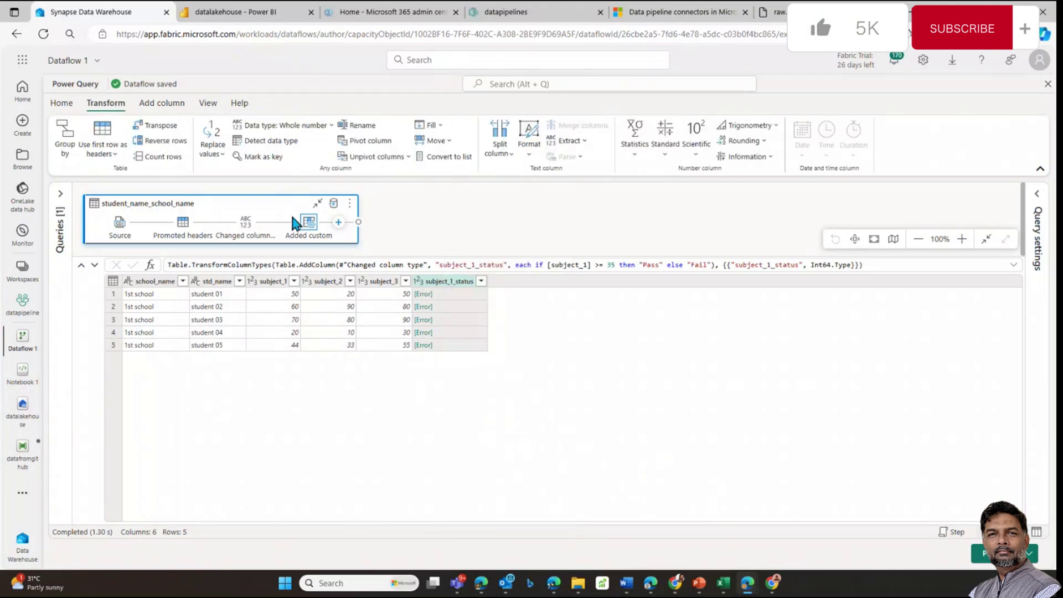
mouse_move(307, 221)
Remove the subject_1_status column from the student_name_school_name query
left_click(481, 281)
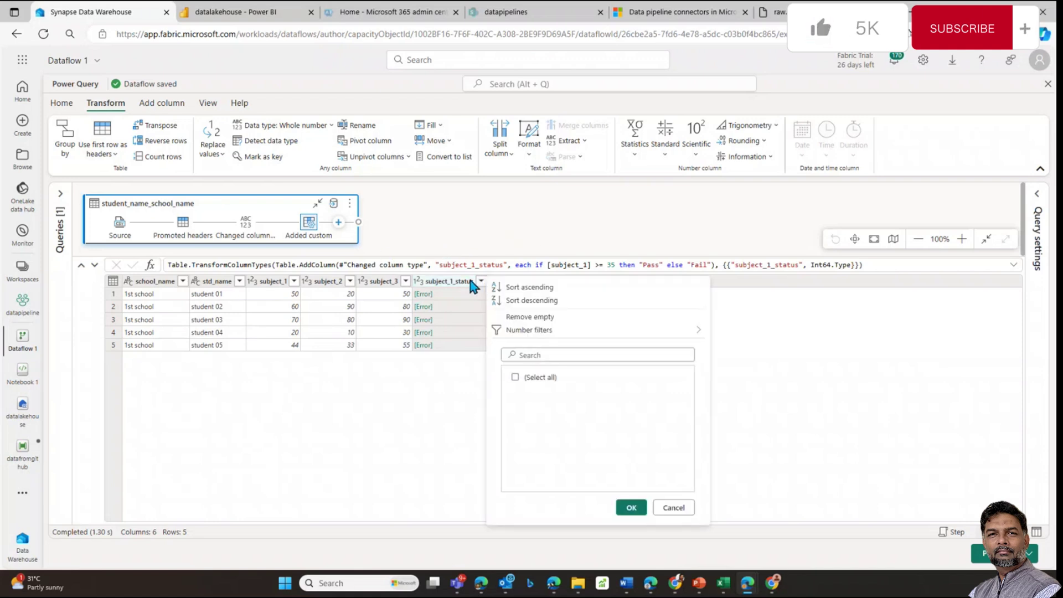
left_click(462, 281)
right_click(461, 281)
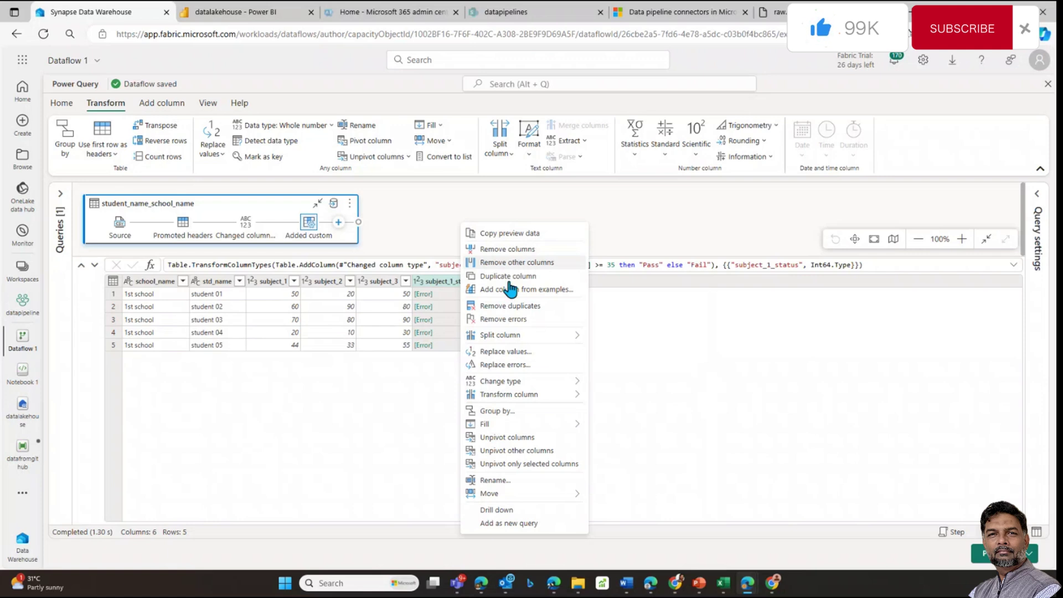
left_click(504, 250)
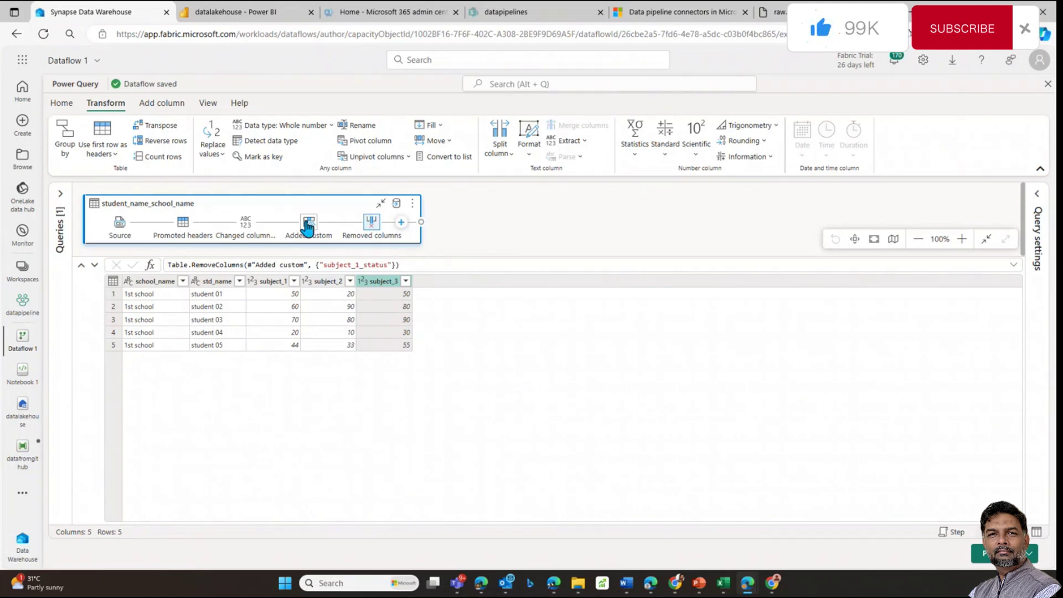
Delete the Removed columns and Added custom steps from the student_name_school_name query
mouse_move(308, 227)
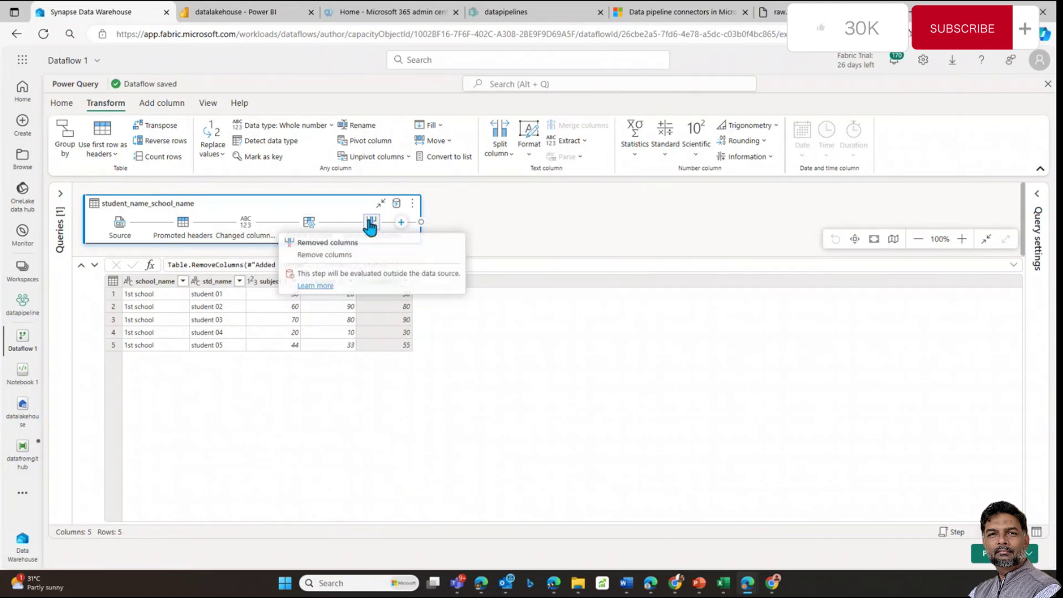
right_click(370, 222)
left_click(397, 260)
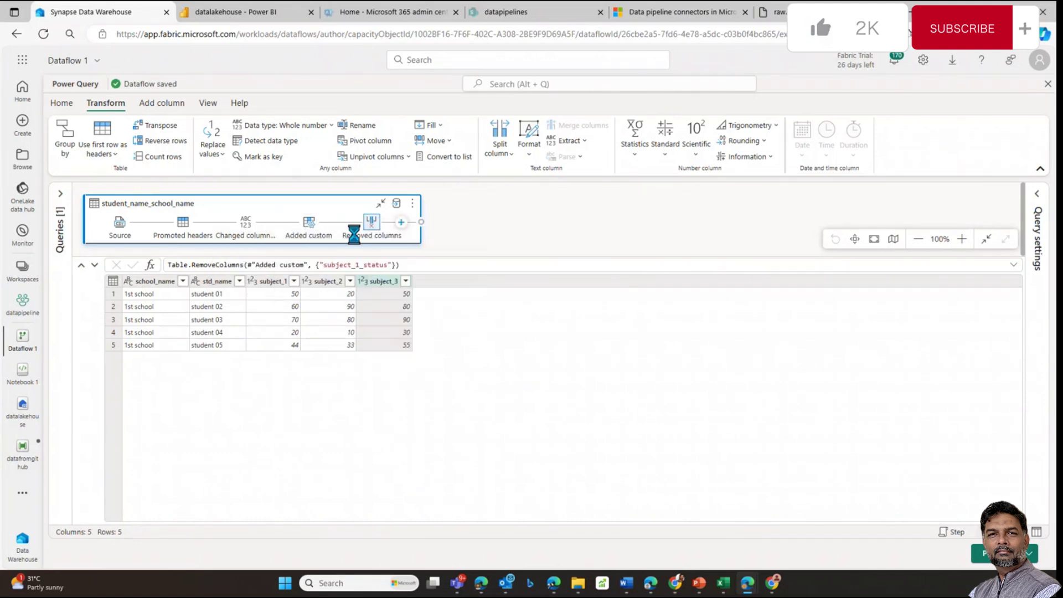
right_click(317, 231)
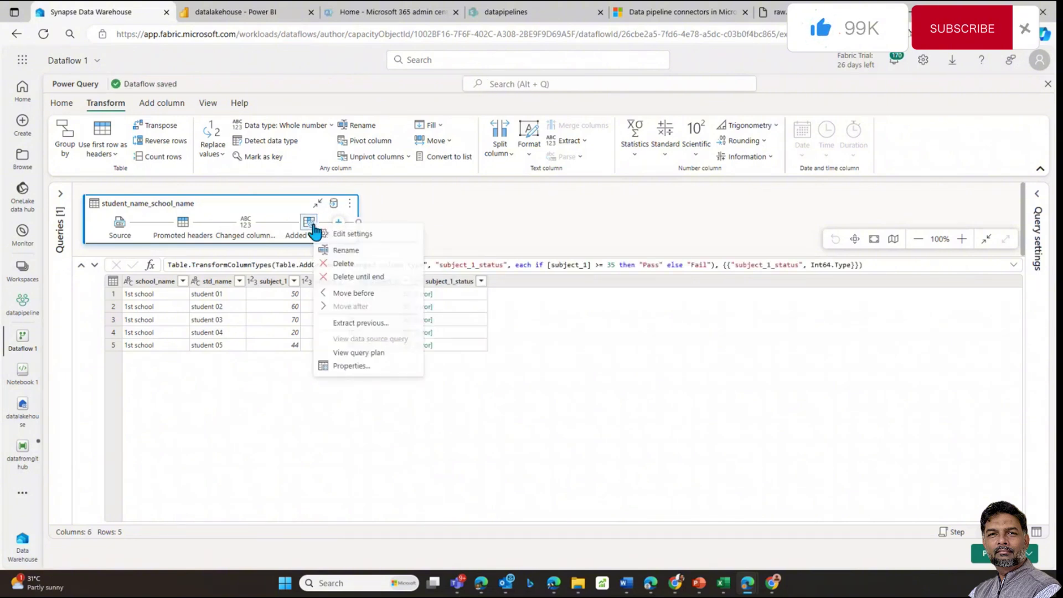
left_click(341, 270)
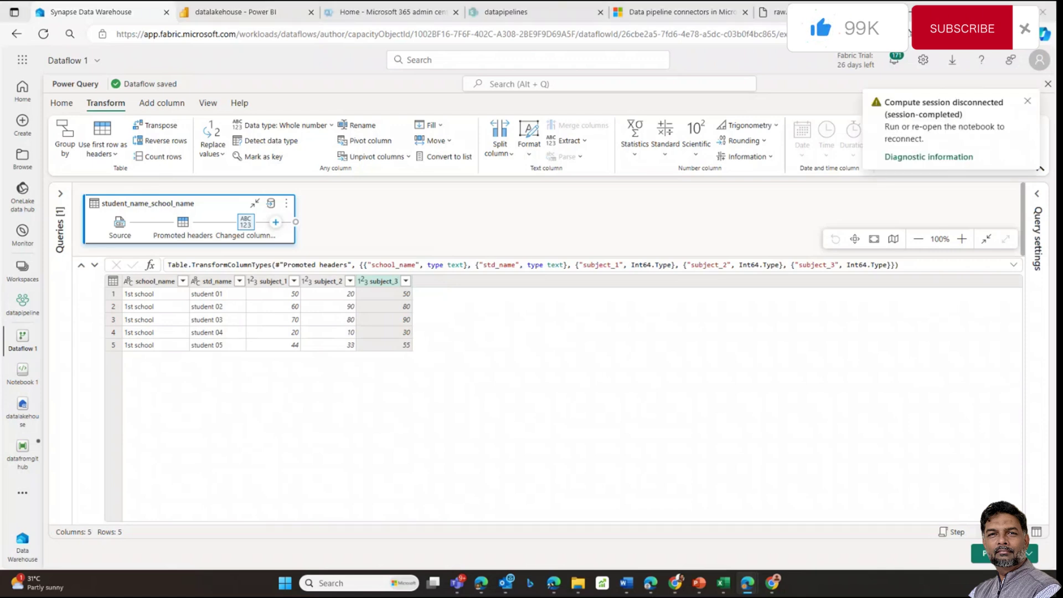
Start a new custom column and name it subject_1_status
left_click(183, 104)
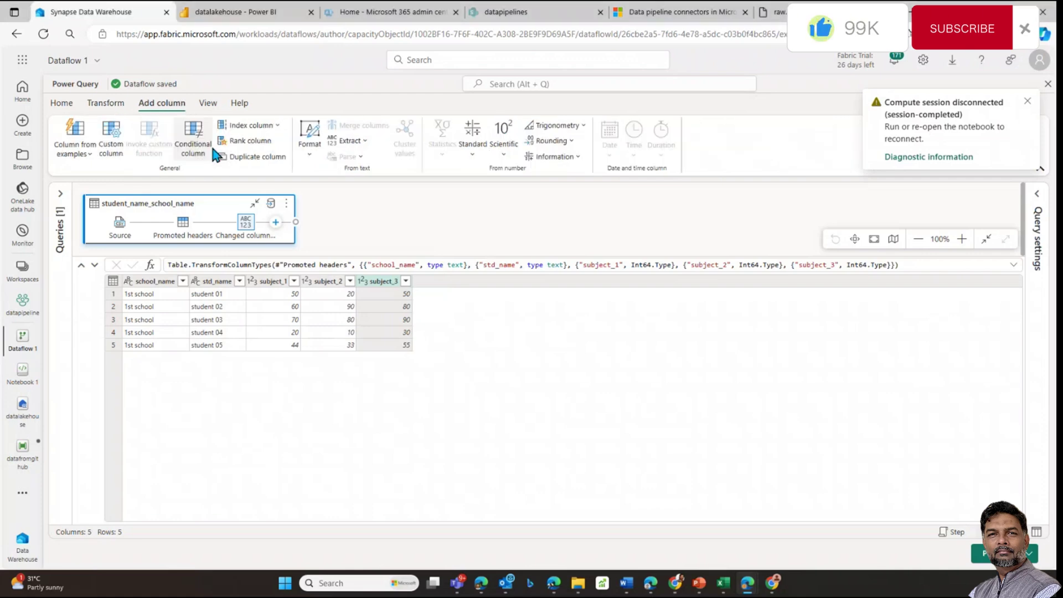
left_click(109, 135)
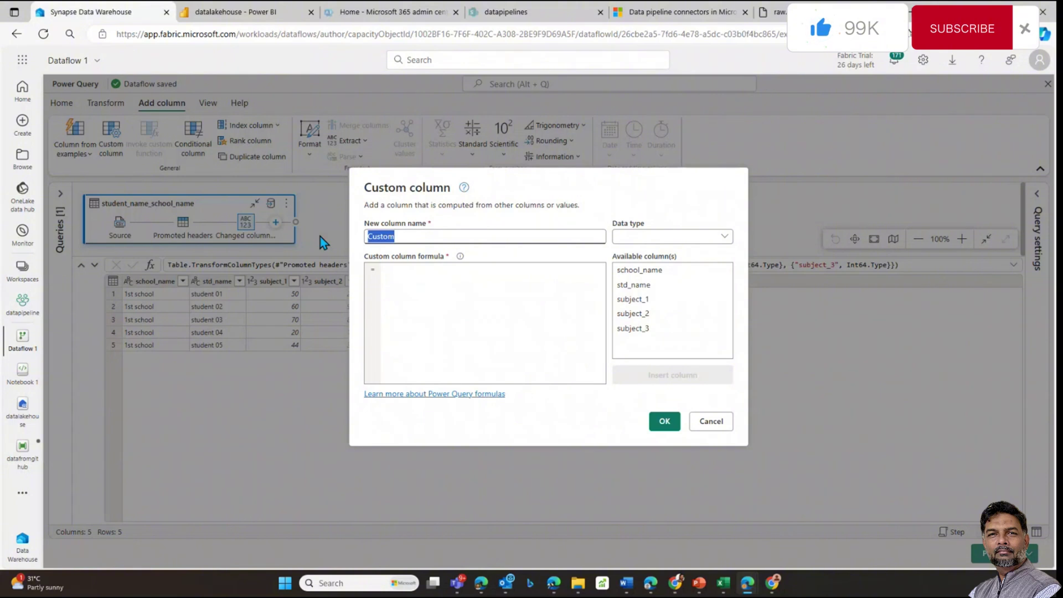
type("s")
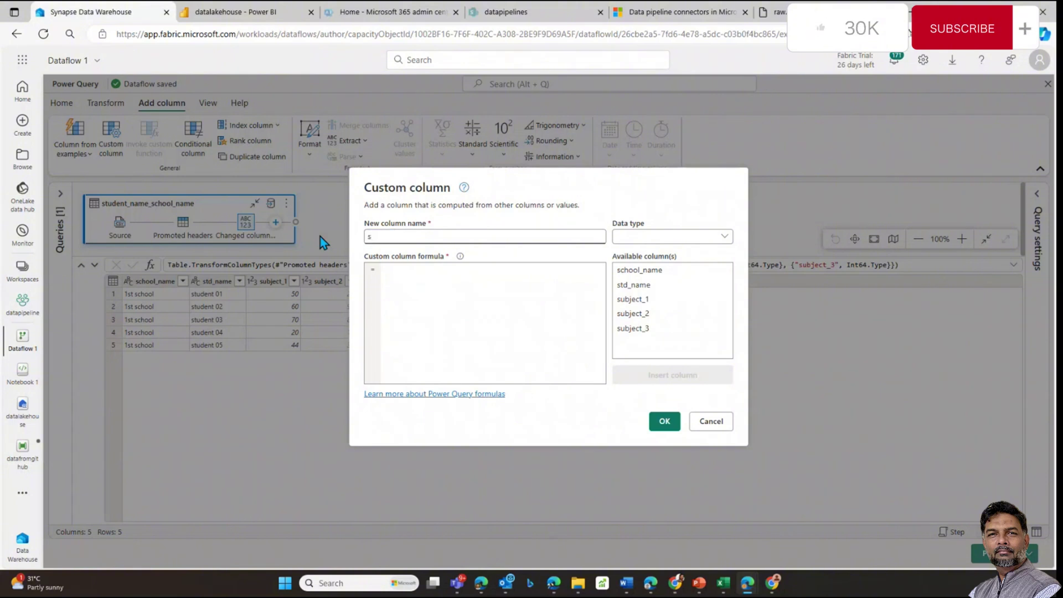
type("ubject_")
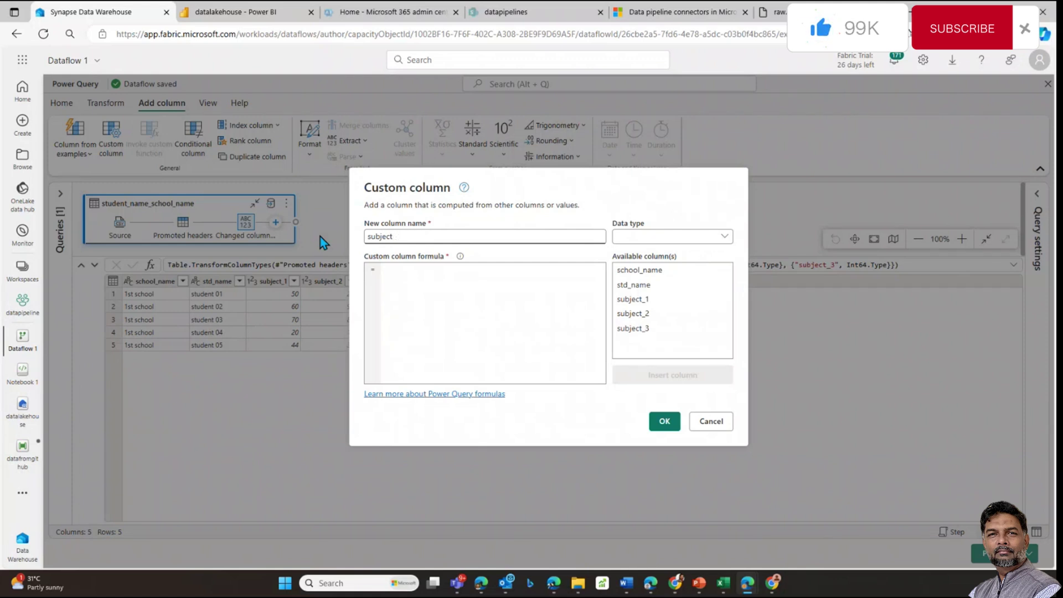
type("1_status")
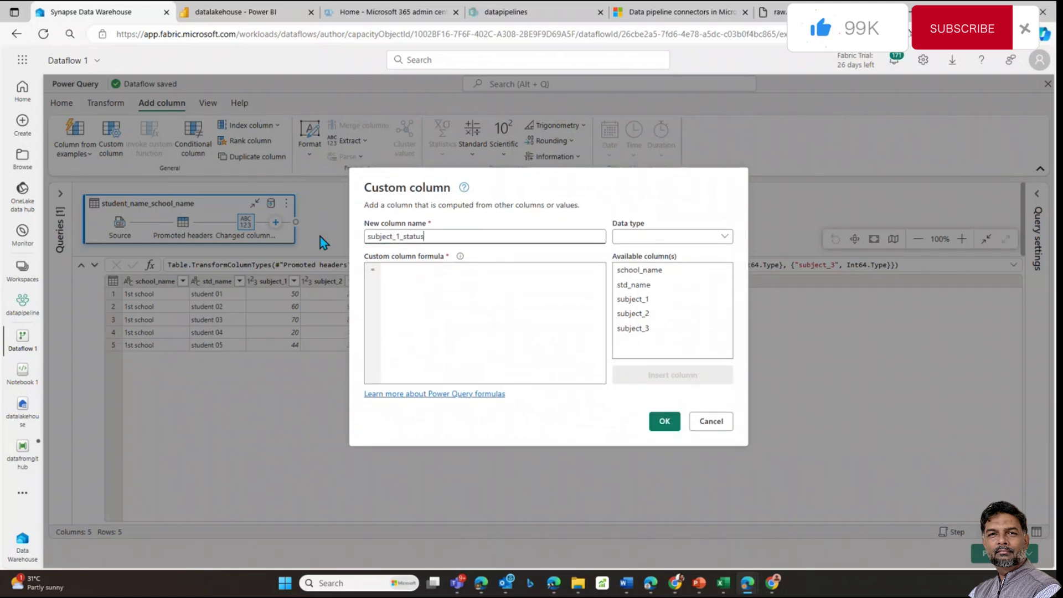
Enter the custom column formula if [subject_1] >= 35 then "Pass" else "Fail"
left_click(400, 270)
type("if [subject_2] >= 35 then \"Pass\" else \"Fail\"")
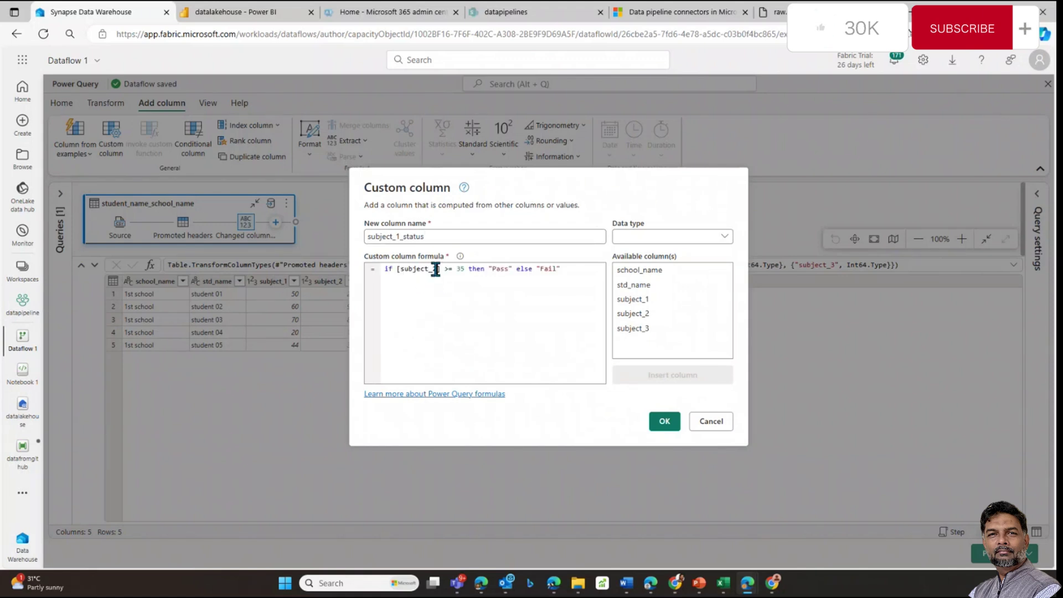
left_click(438, 269)
key("BackSpace")
type("1")
left_click_drag(529, 277, 339, 274)
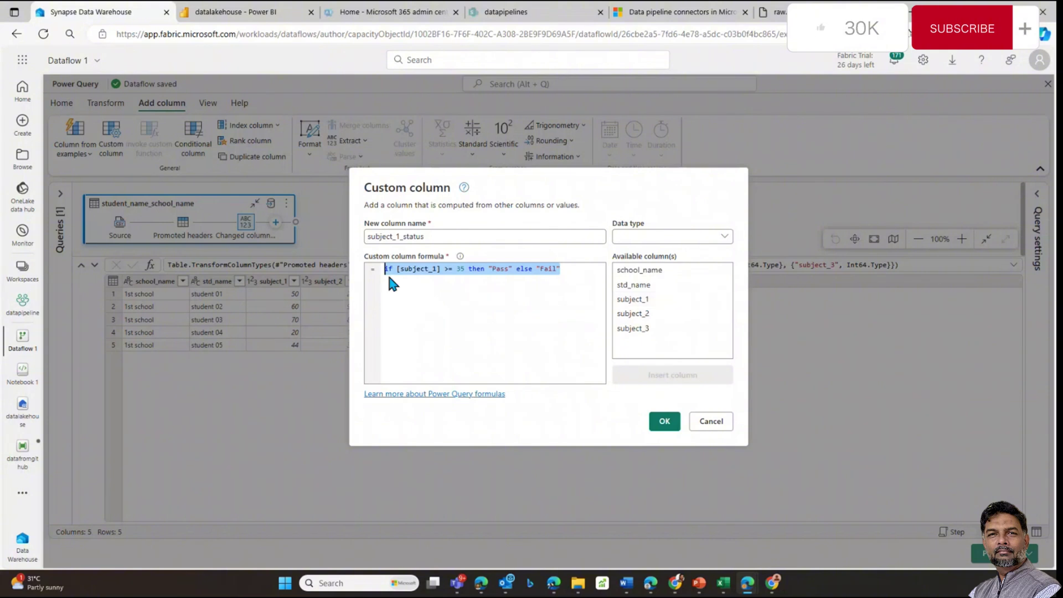
Set the custom column's data type to Whole number and add the column to the query
left_click(666, 236)
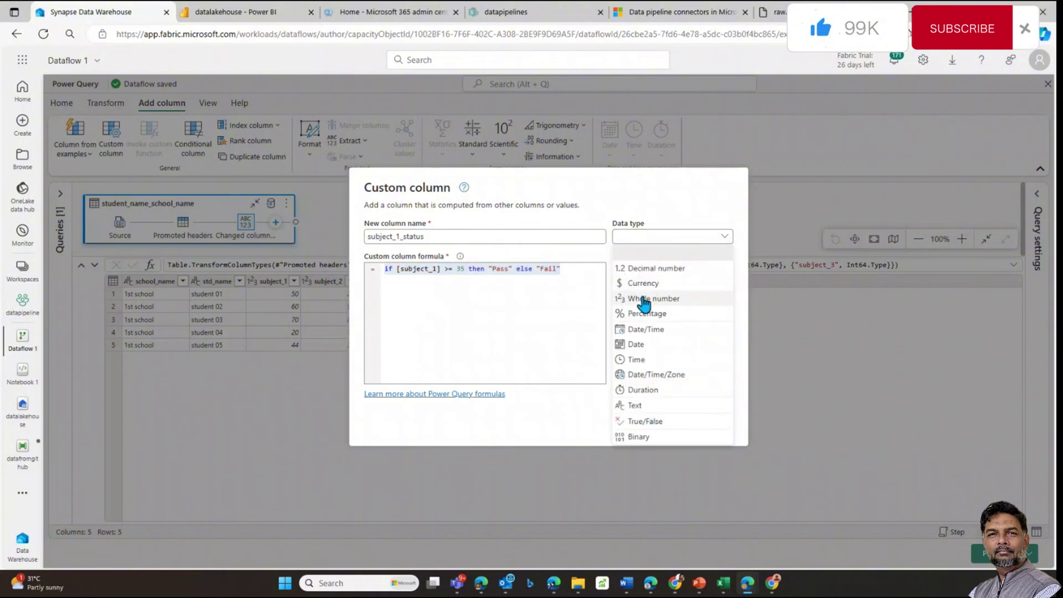
left_click(643, 301)
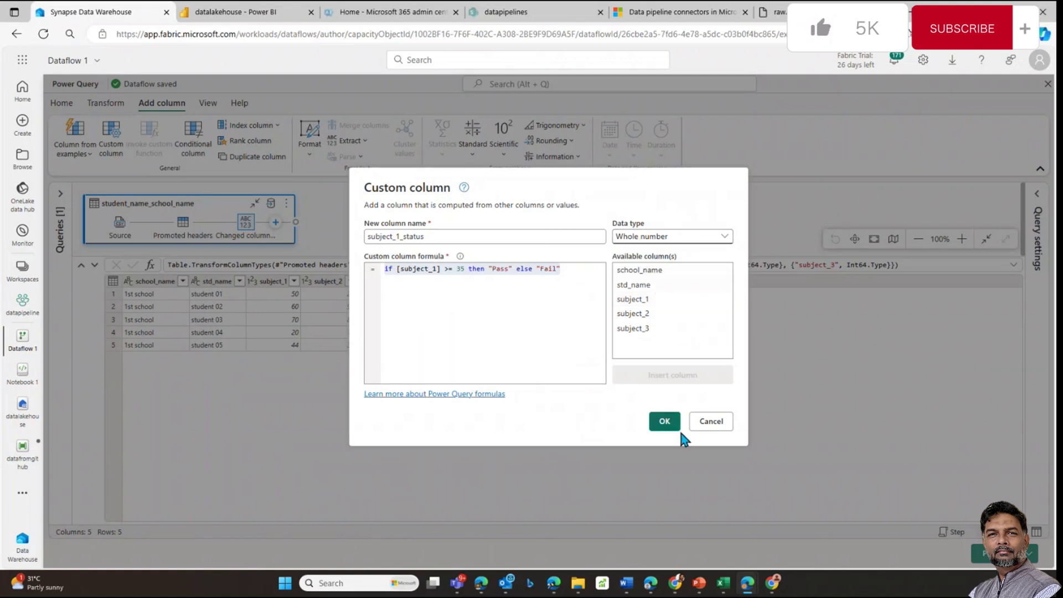
left_click(664, 420)
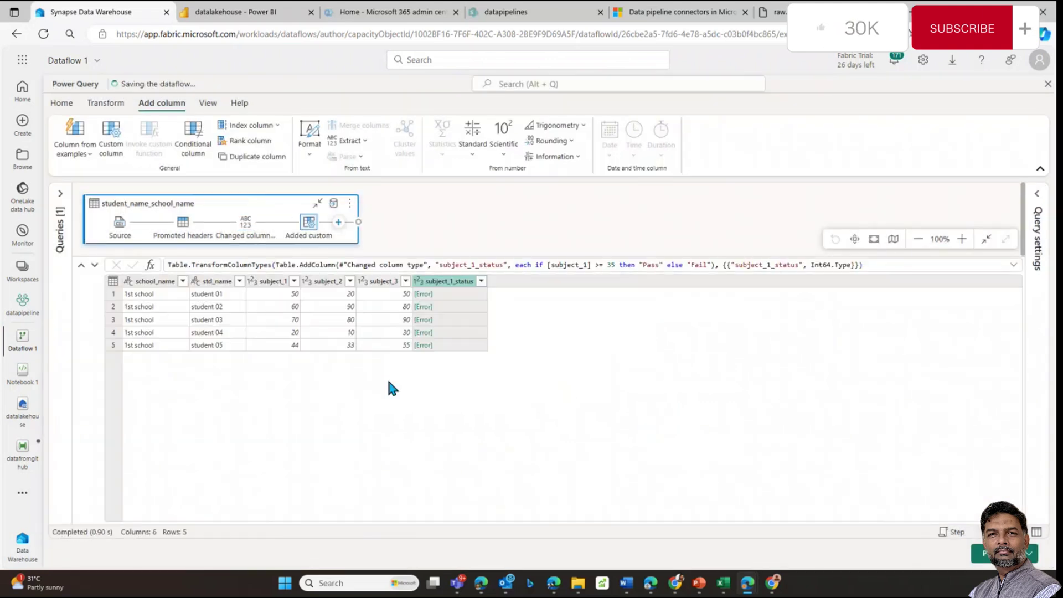
Drill into the first row's subject_1_status error to read its details, and return to the Added custom step
left_click(431, 294)
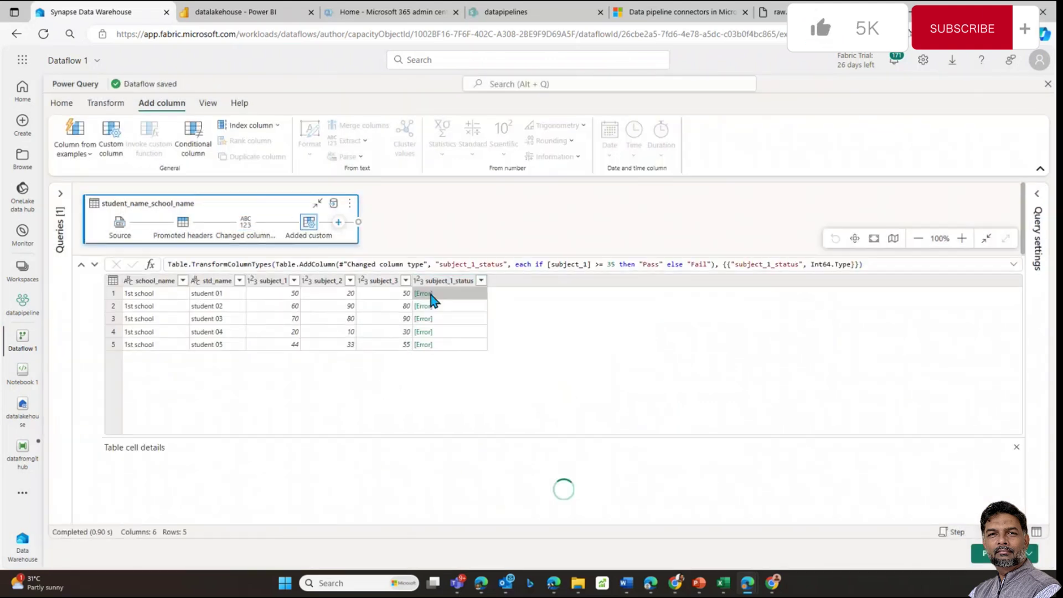
left_click(430, 294)
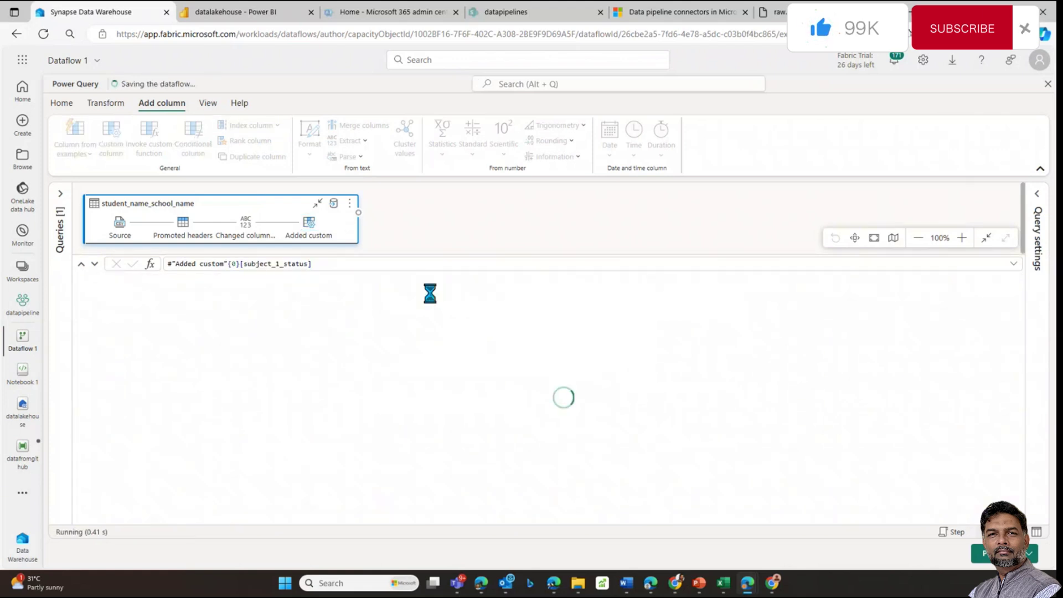
left_click(309, 264)
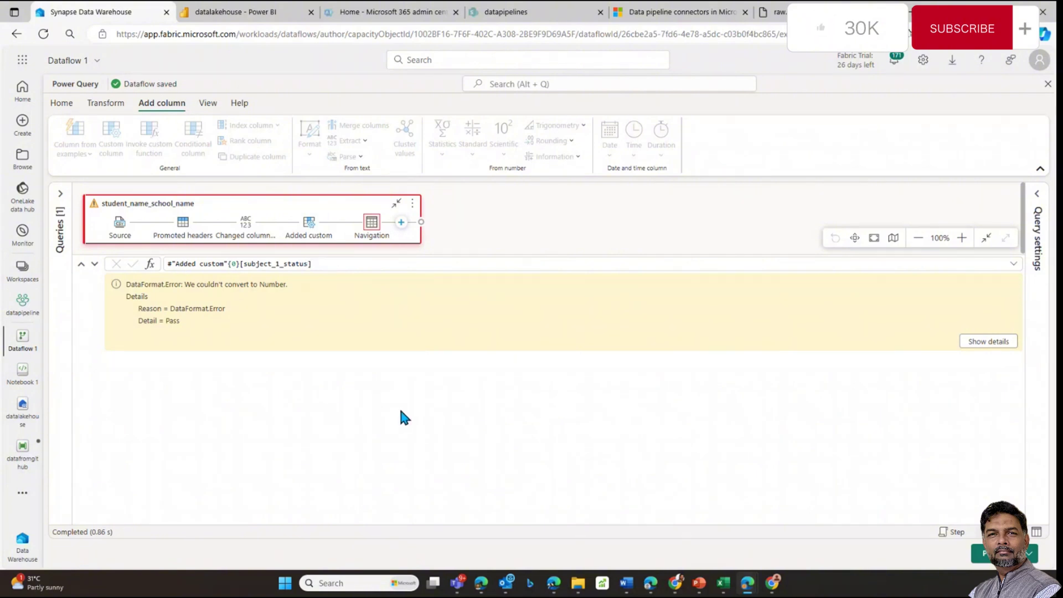
left_click(304, 224)
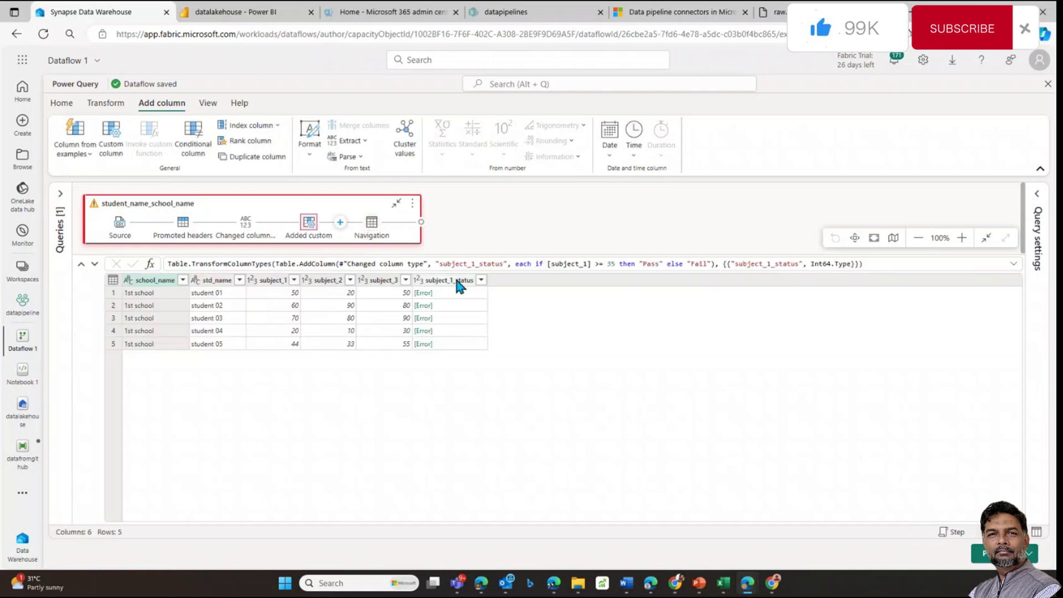
Review the formula and data type options in the Added custom step's settings, and close them without saving
right_click(479, 275)
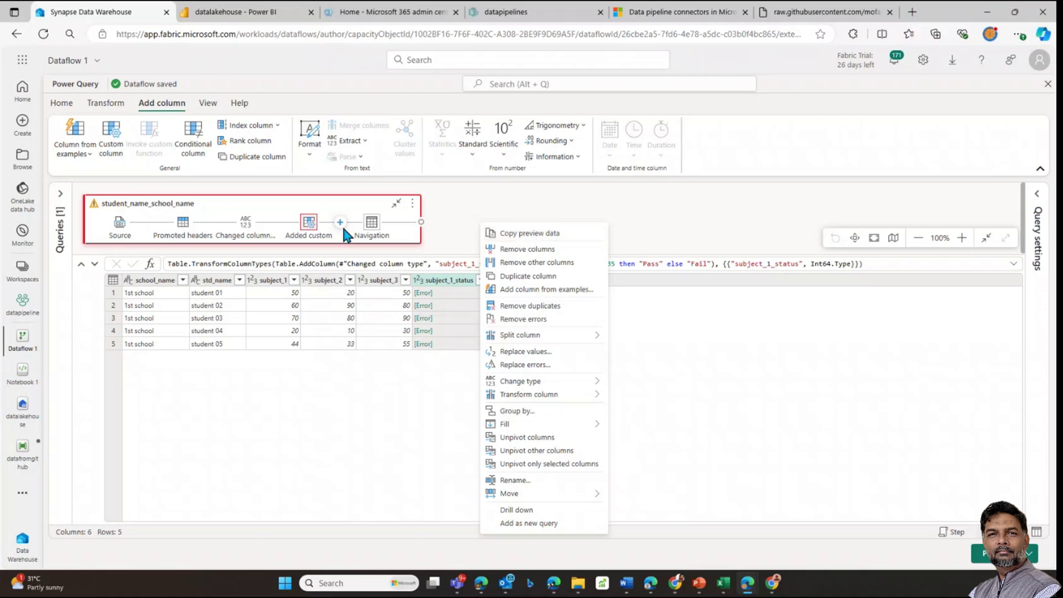
double_click(308, 224)
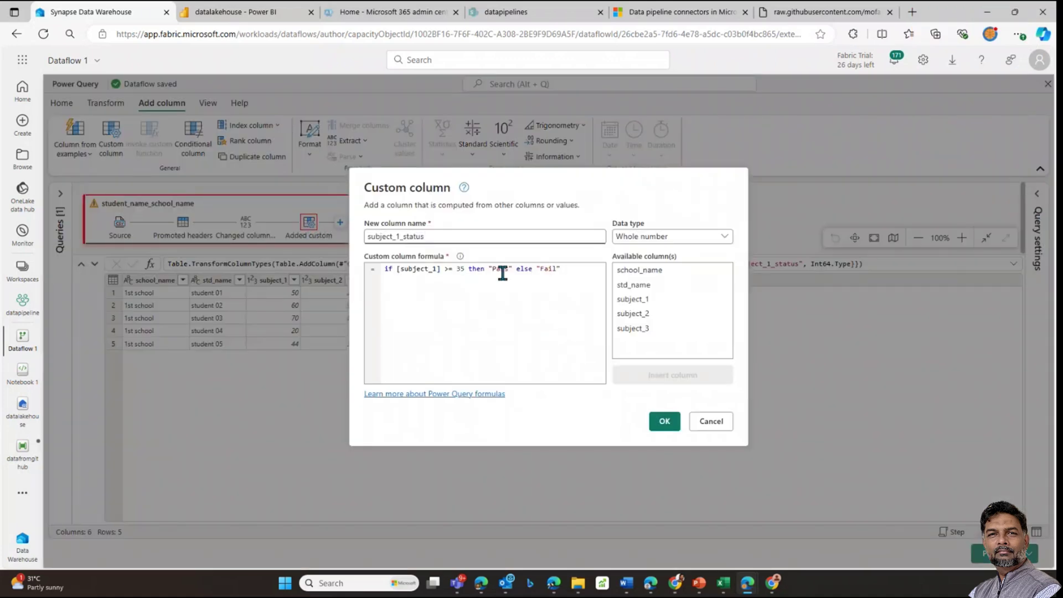
left_click(444, 271)
left_click(680, 242)
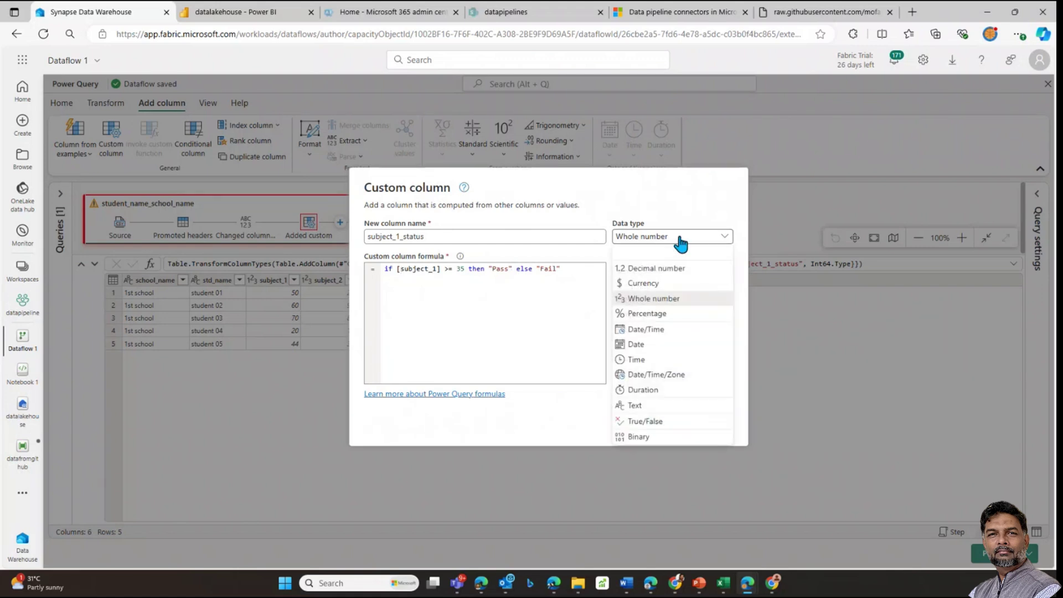
left_click(534, 289)
left_click(710, 420)
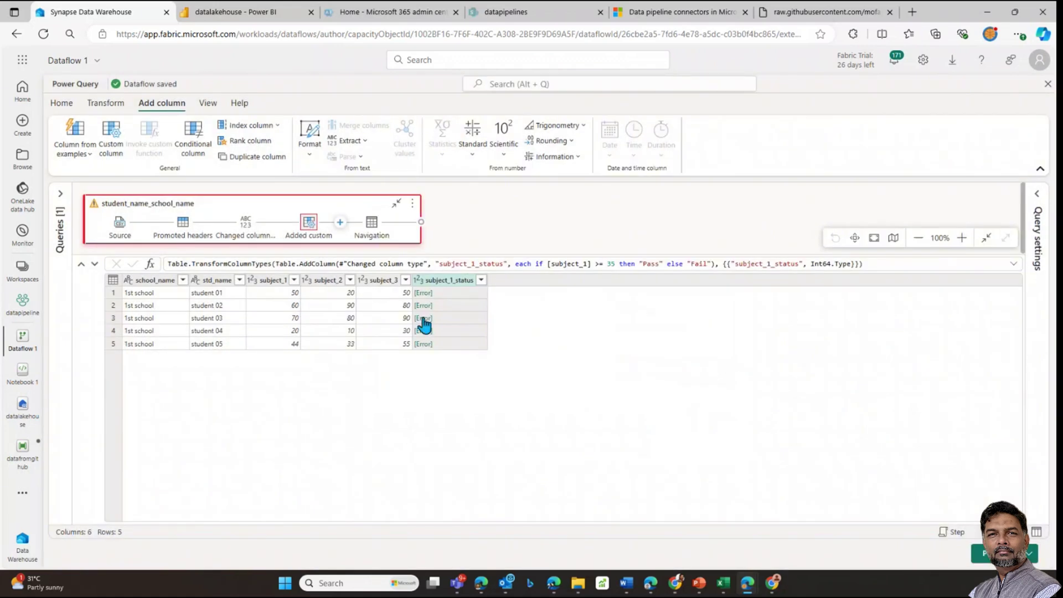
left_click(294, 280)
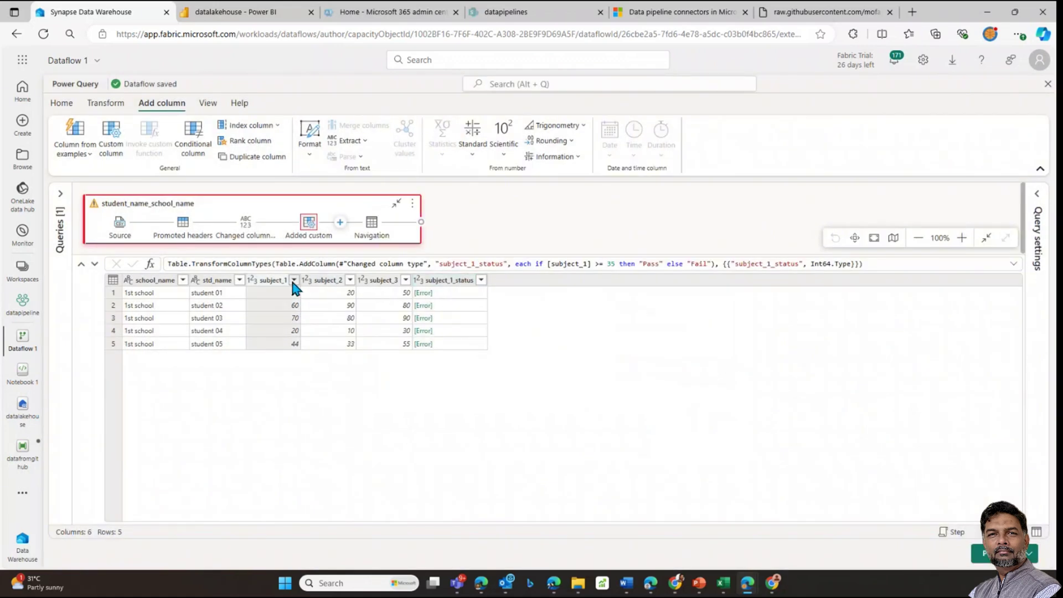
left_click(477, 516)
left_click(481, 280)
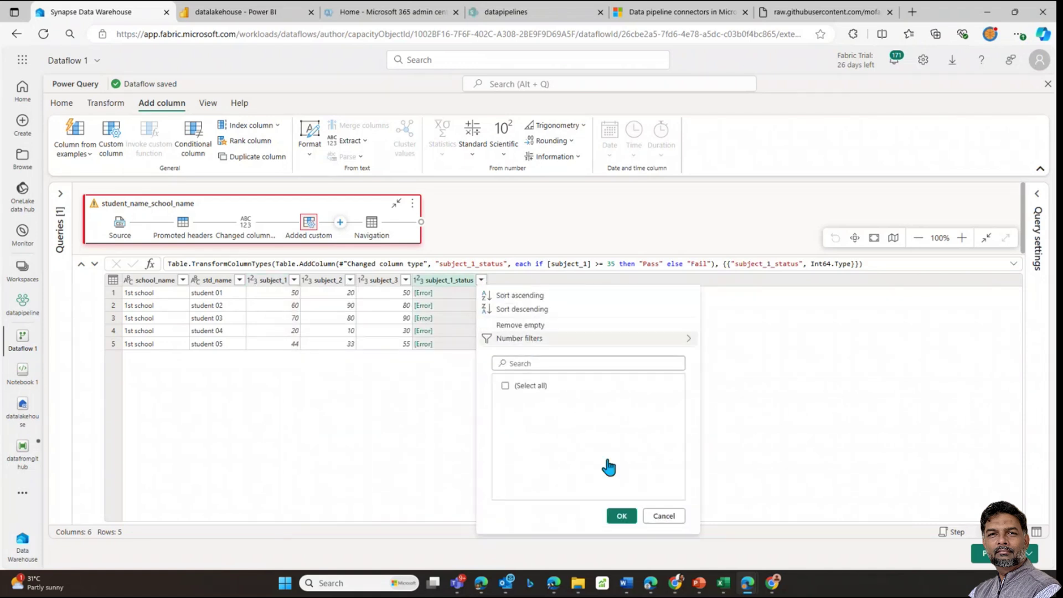
left_click(659, 516)
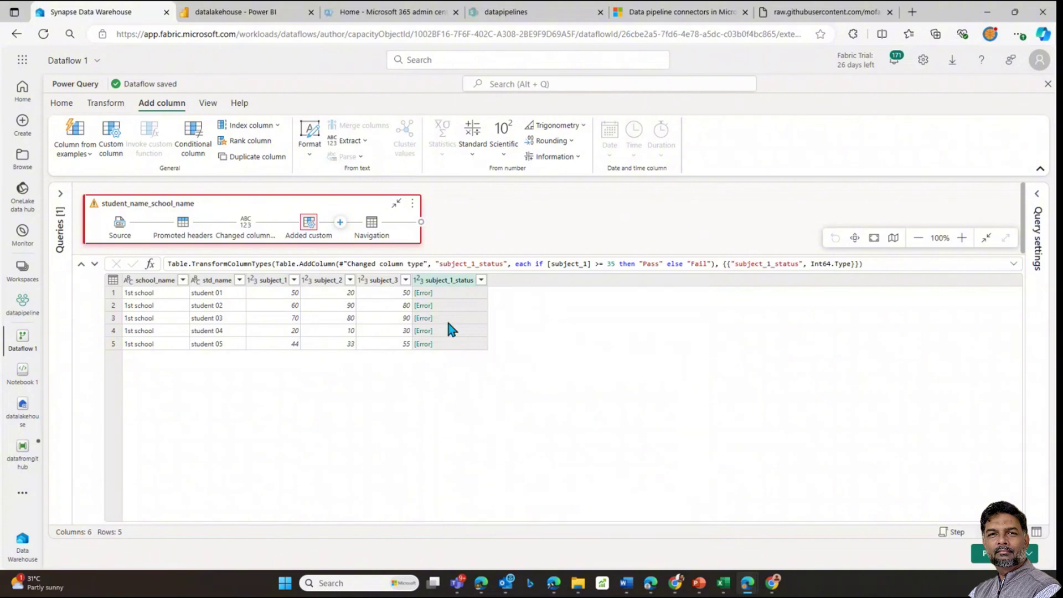
Try removing the subject_1_status column, and delete the resulting Removed columns step from the query
right_click(457, 285)
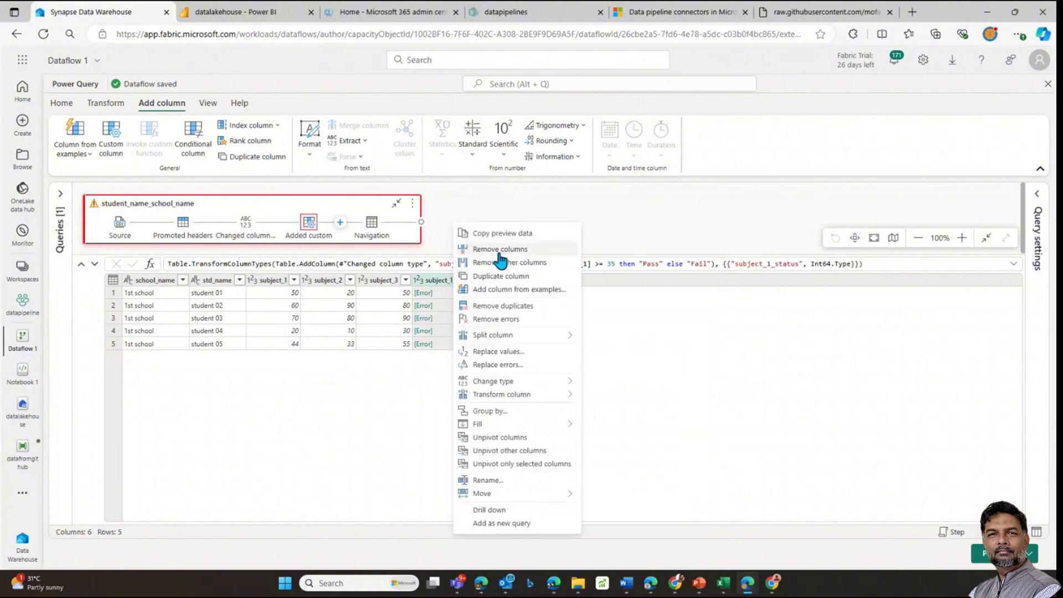
left_click(475, 269)
left_click(642, 346)
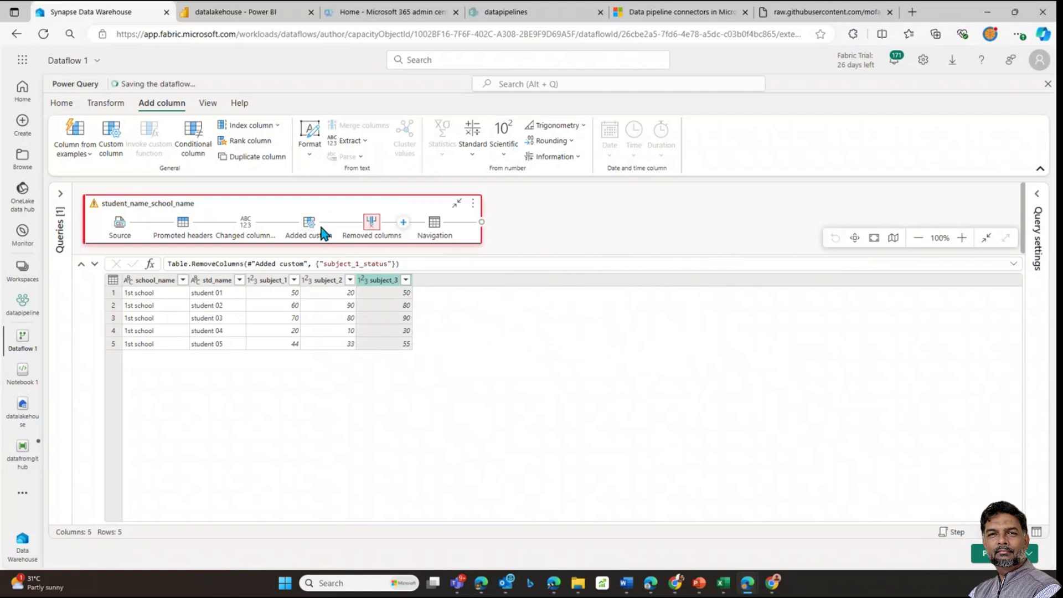
right_click(370, 223)
left_click(395, 262)
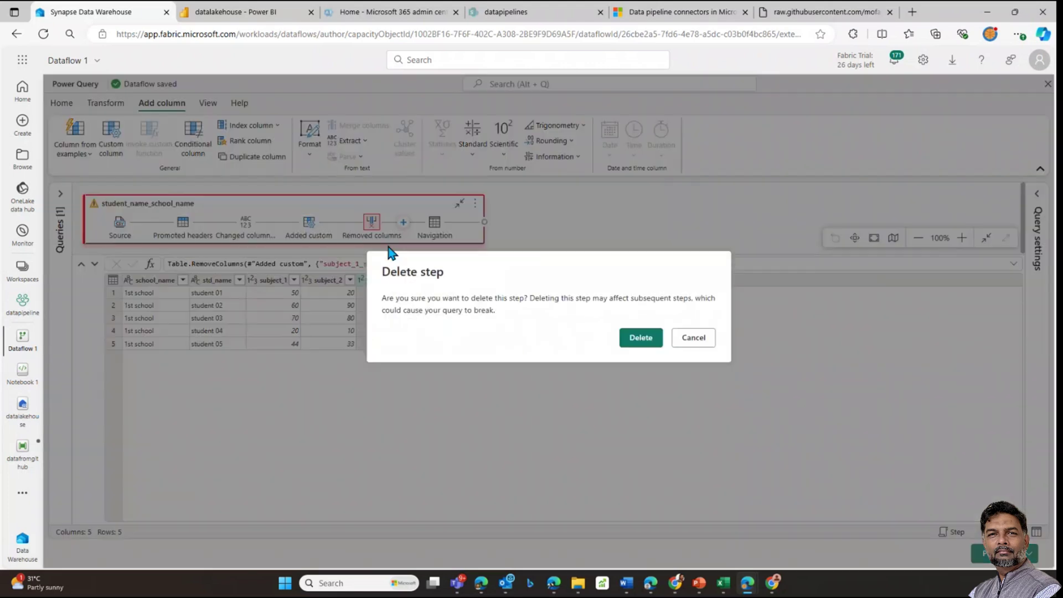
left_click(645, 341)
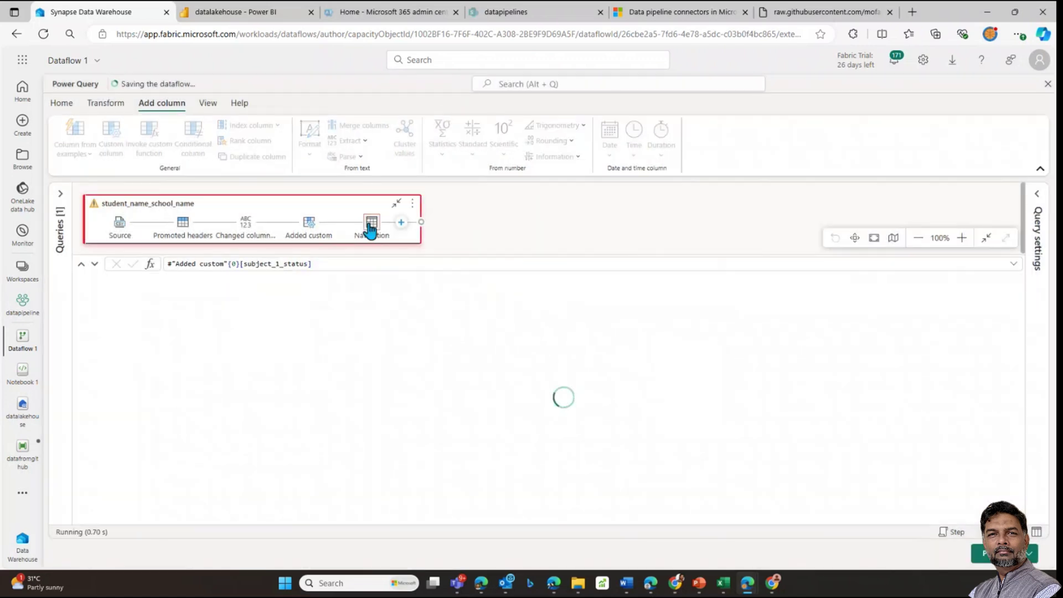
Delete the Navigation step and the Added custom step from the student_name_school_name query
right_click(371, 222)
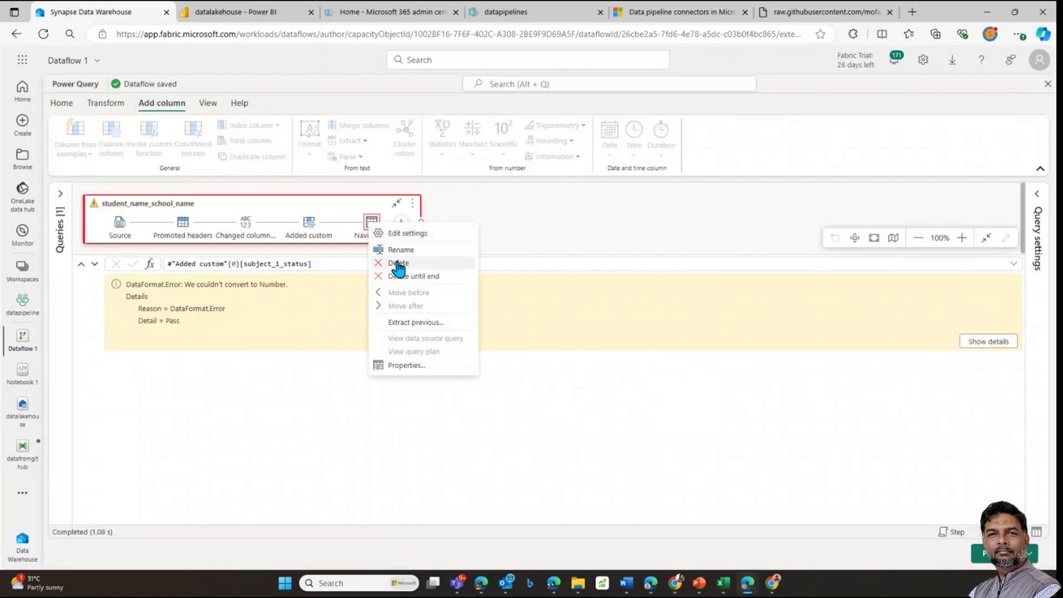
left_click(392, 262)
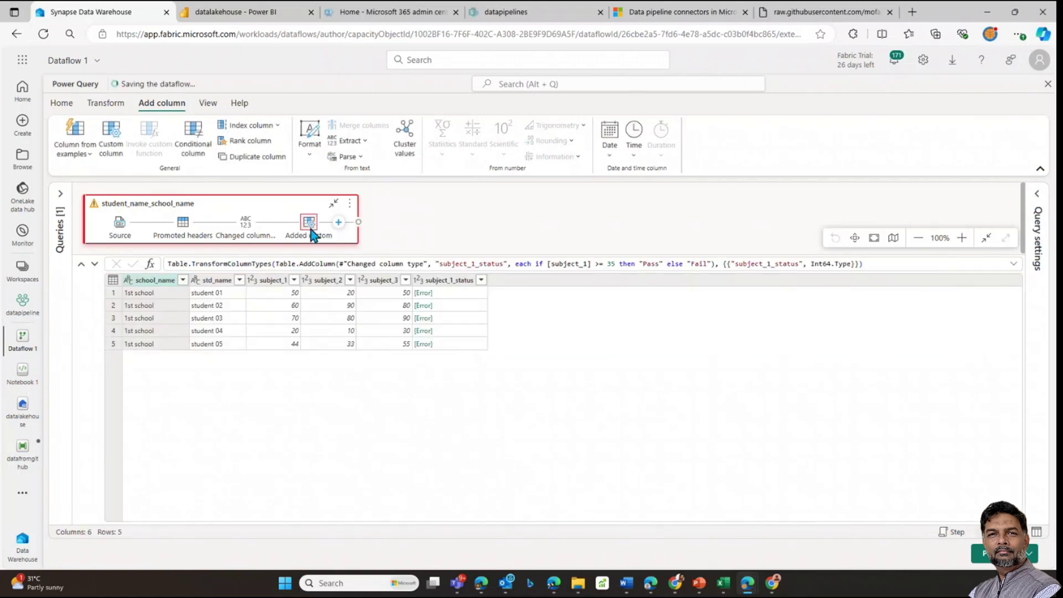
right_click(311, 227)
left_click(336, 268)
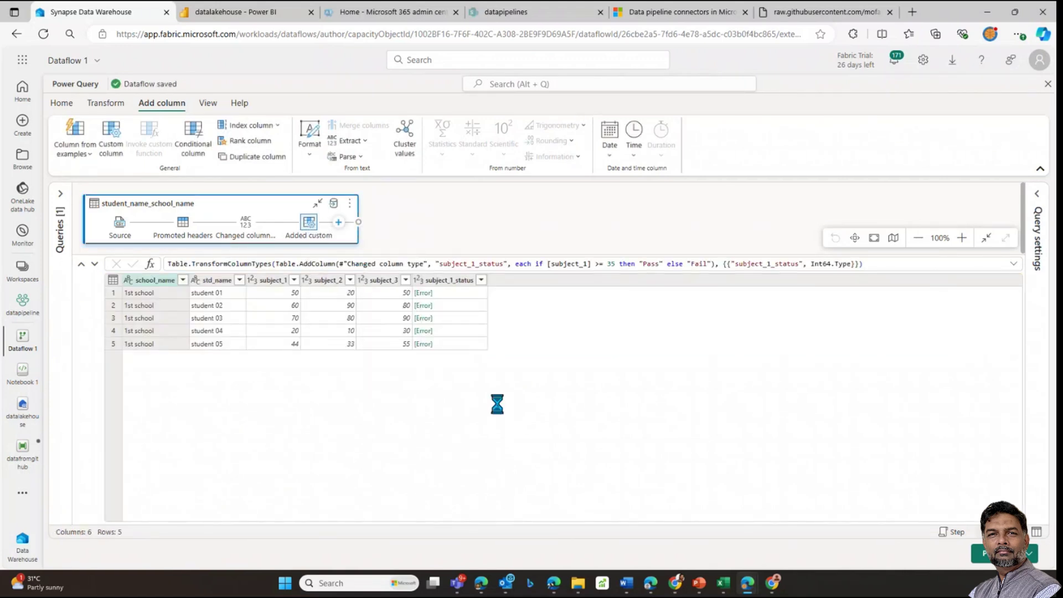
Start a new custom column and name it subject_1_status
left_click(114, 145)
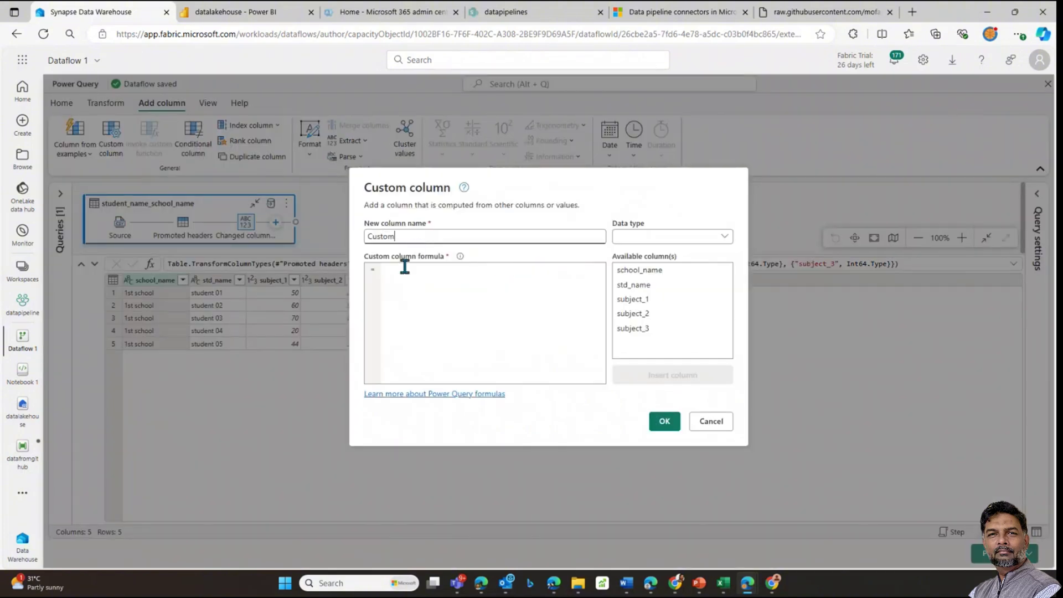
left_click_drag(409, 241, 334, 243)
type("subject_1")
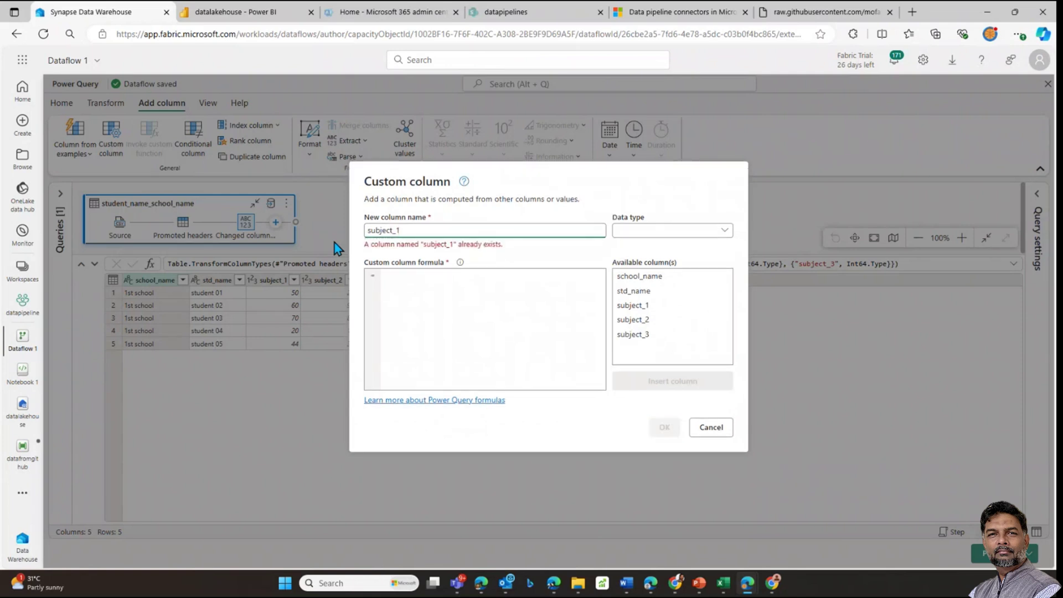
type("_status")
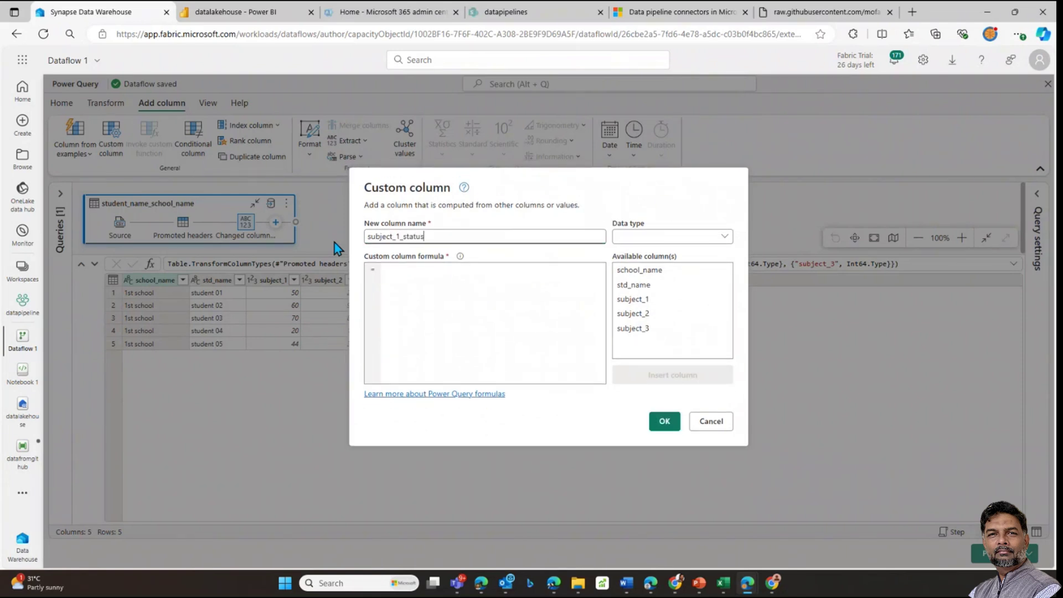
Enter the formula if [subject_1] >= 35 then "Pass" else "Fail", set the data type to Text, and add the column
left_click(467, 285)
type("if [subject_1] >= 35 then \"Pass\" else \"Fail\"")
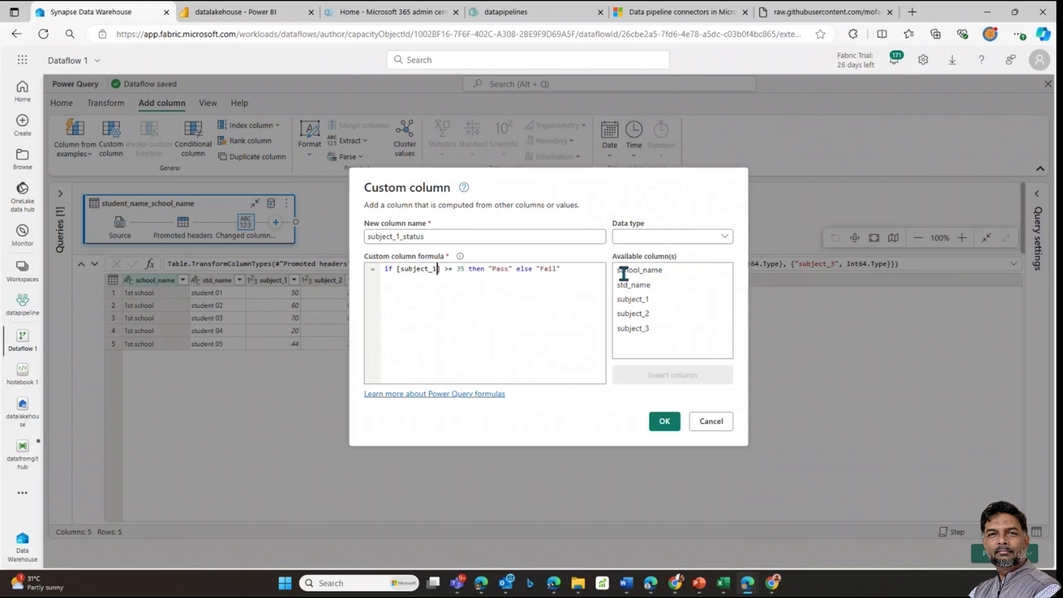
left_click(648, 238)
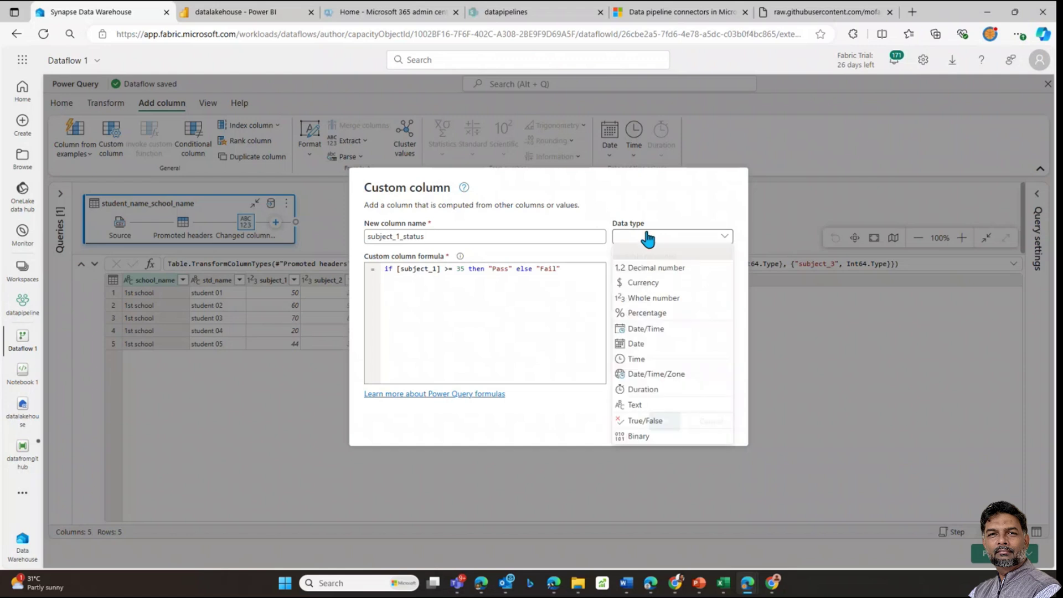
left_click(634, 405)
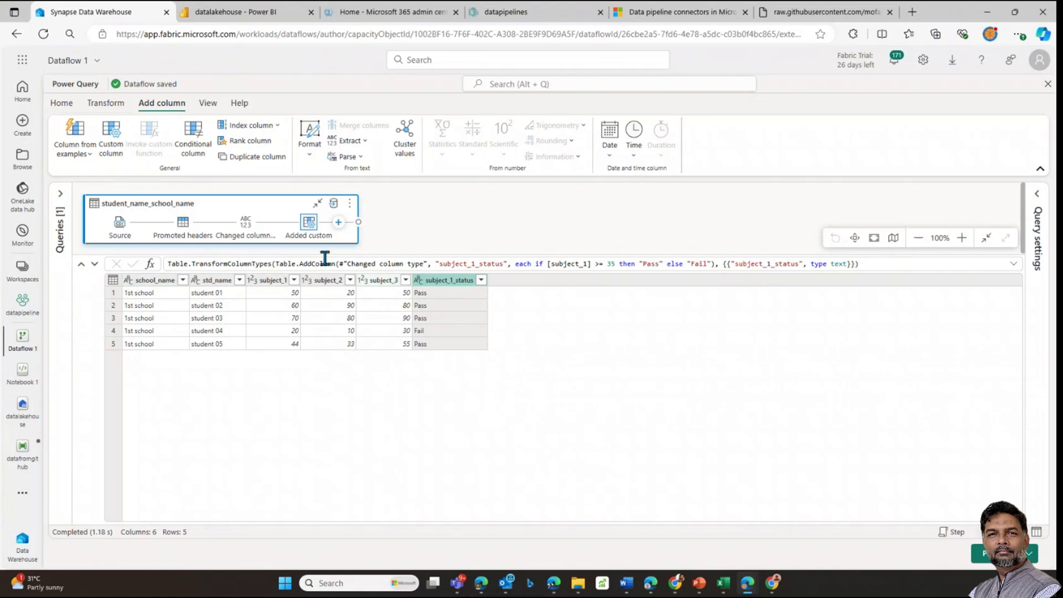
Duplicate the subject_1_status column and open the copy's name for editing
right_click(457, 284)
left_click(498, 278)
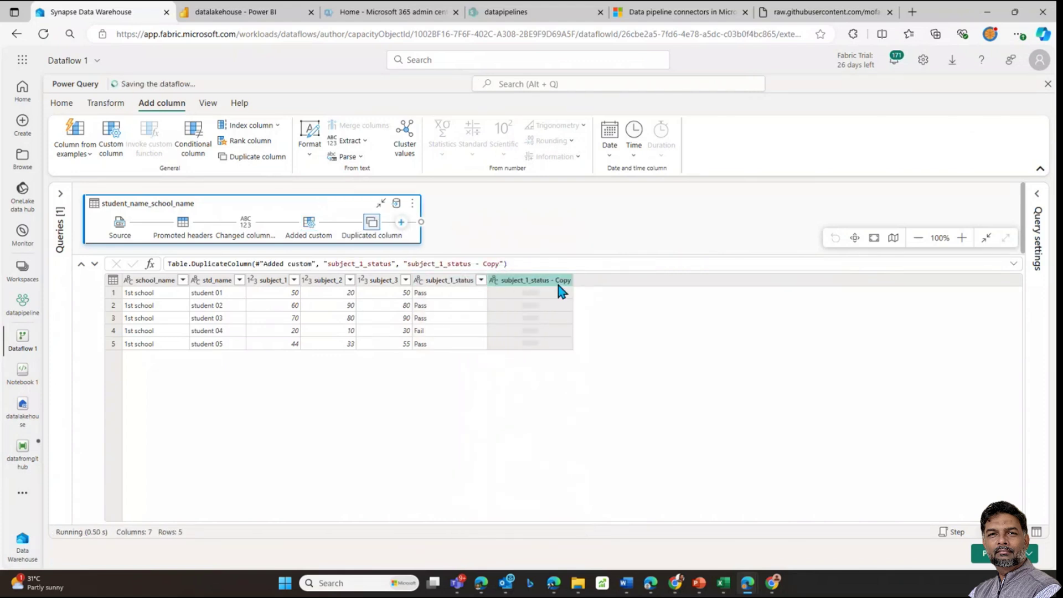
right_click(540, 283)
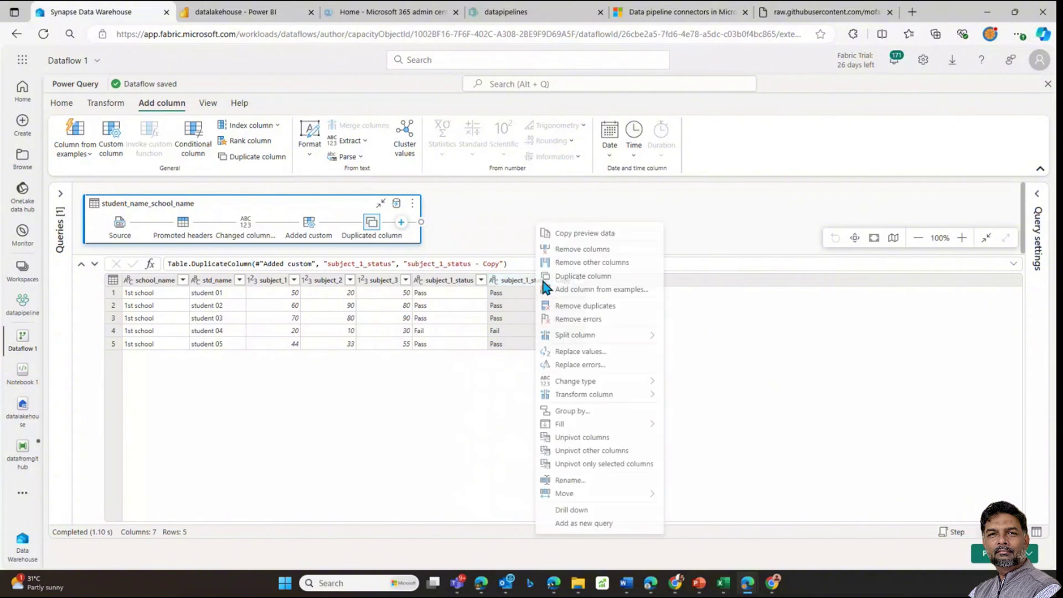
left_click(575, 463)
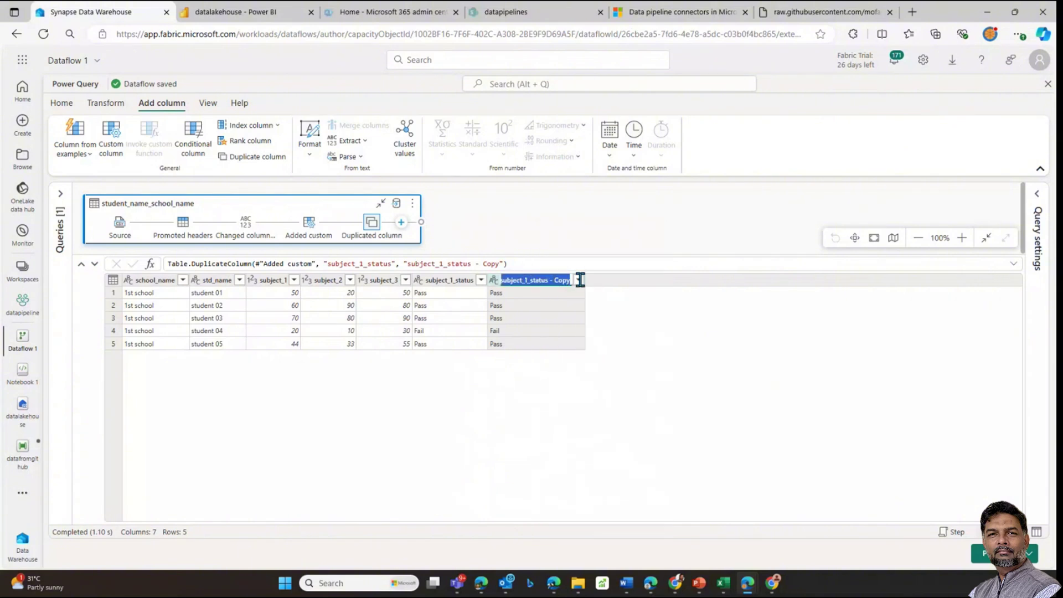
Review the data type, cell and filter options of the duplicated status column, and the options of the Duplicated column step
left_click(495, 283)
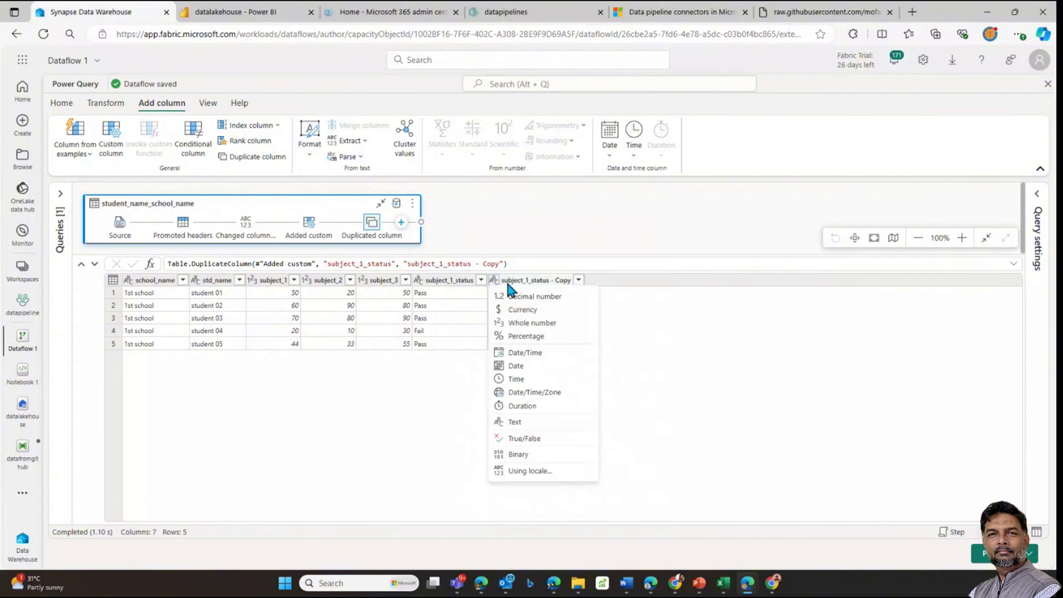
left_click(618, 314)
left_click(493, 294)
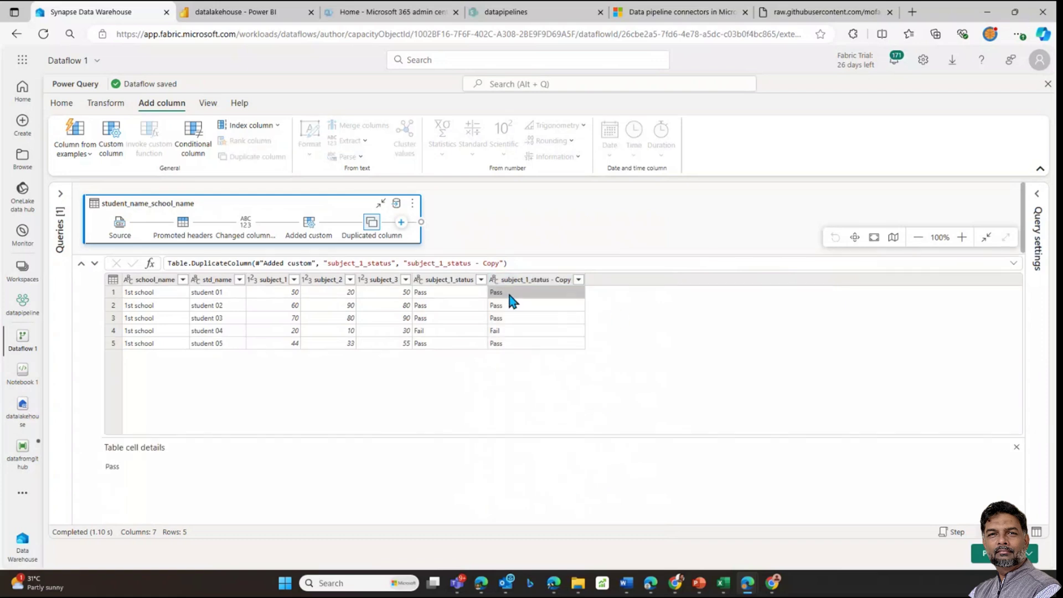
right_click(510, 296)
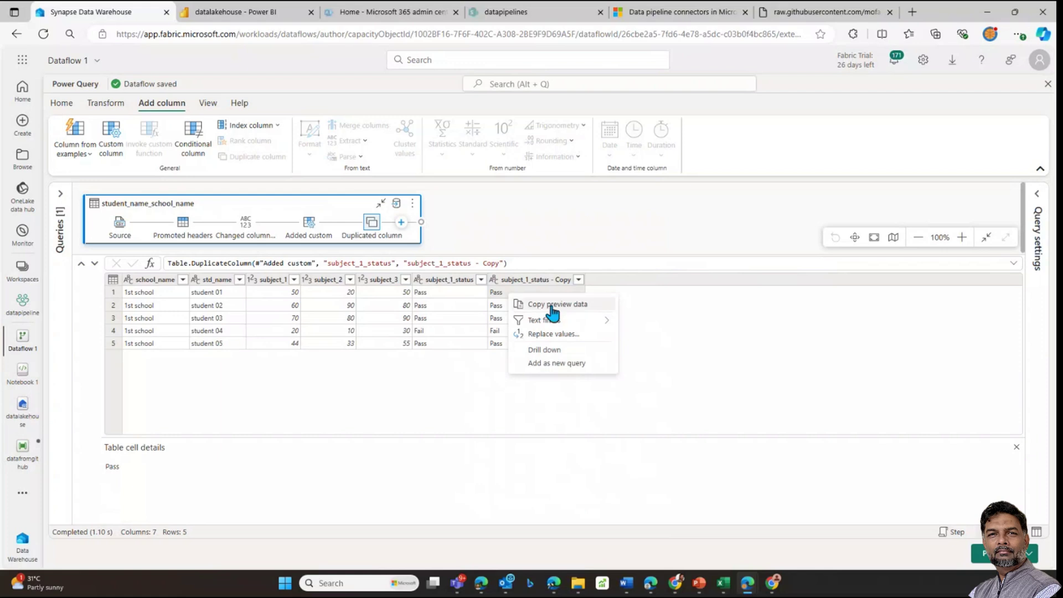
left_click(510, 294)
left_click(372, 224)
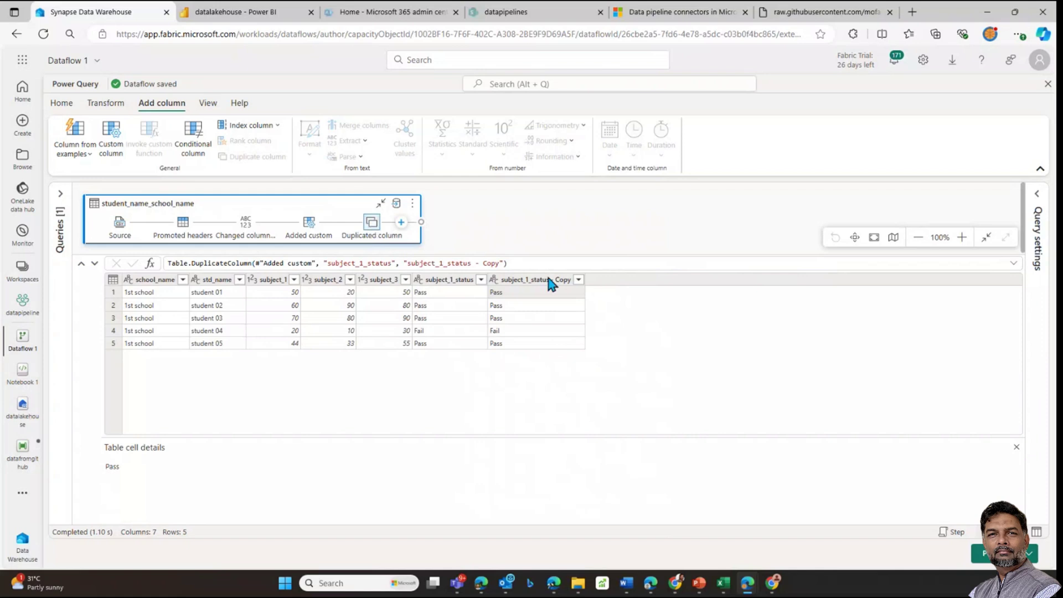
left_click(578, 279)
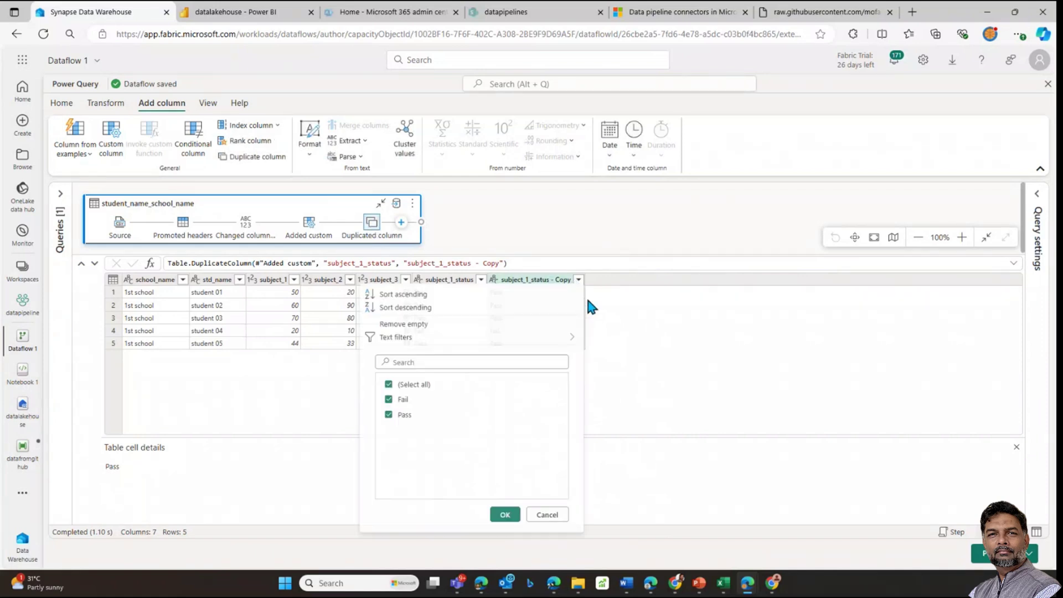
left_click(548, 505)
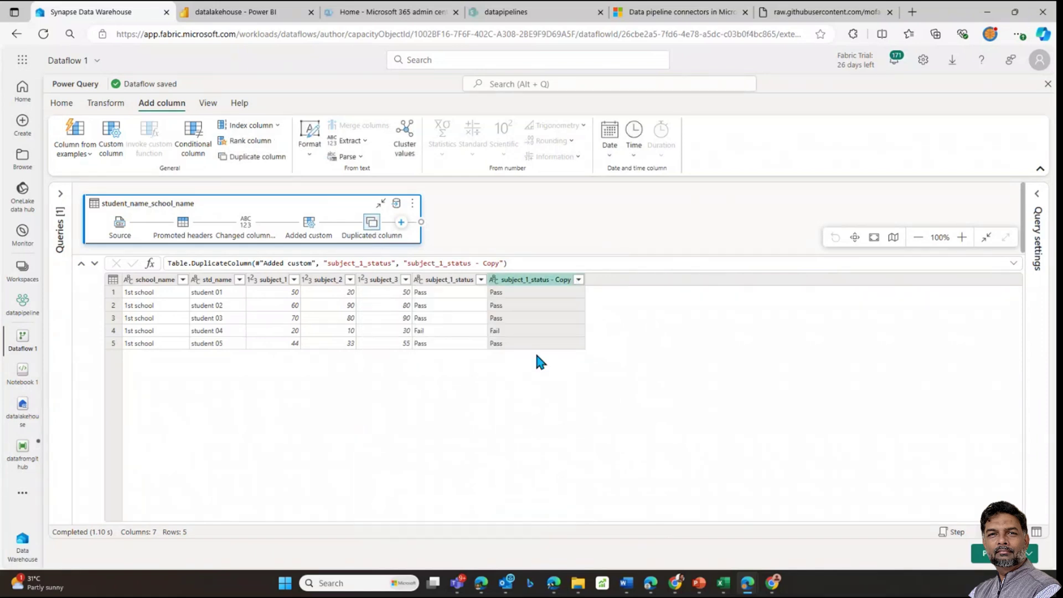
right_click(524, 279)
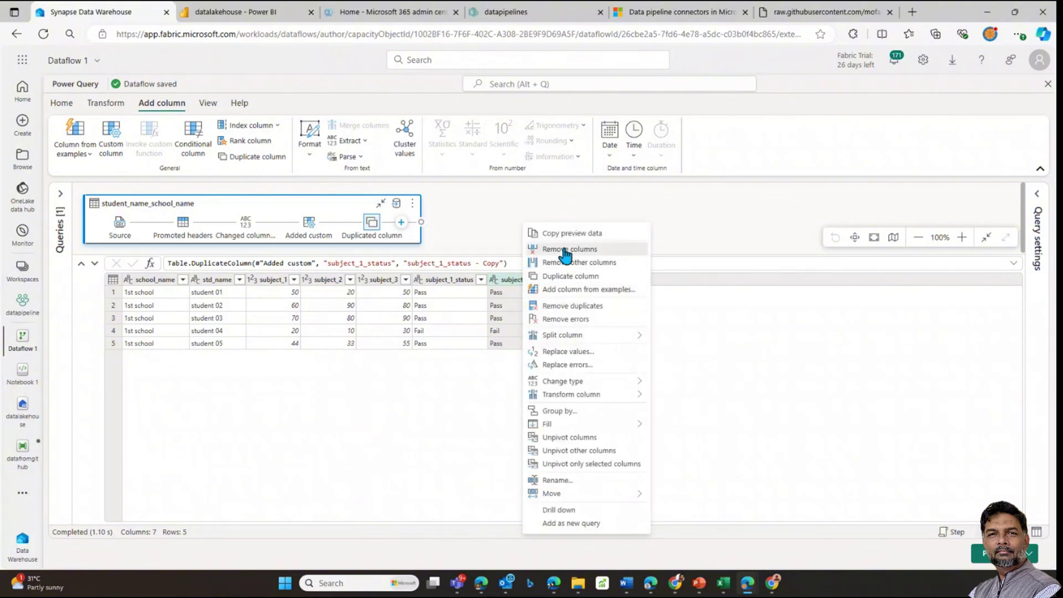
left_click(495, 283)
left_click(495, 282)
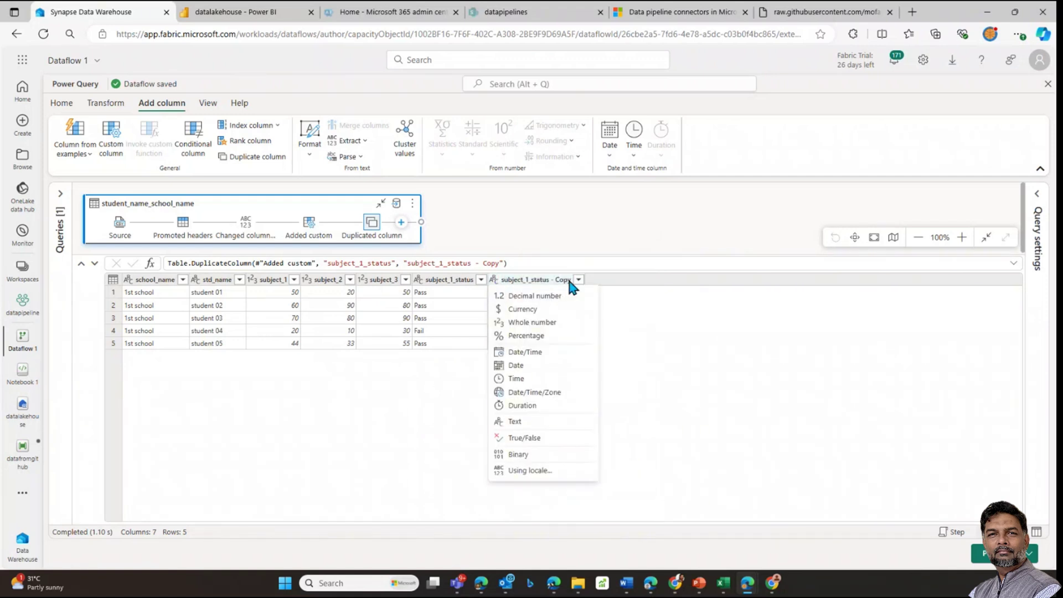
left_click(374, 233)
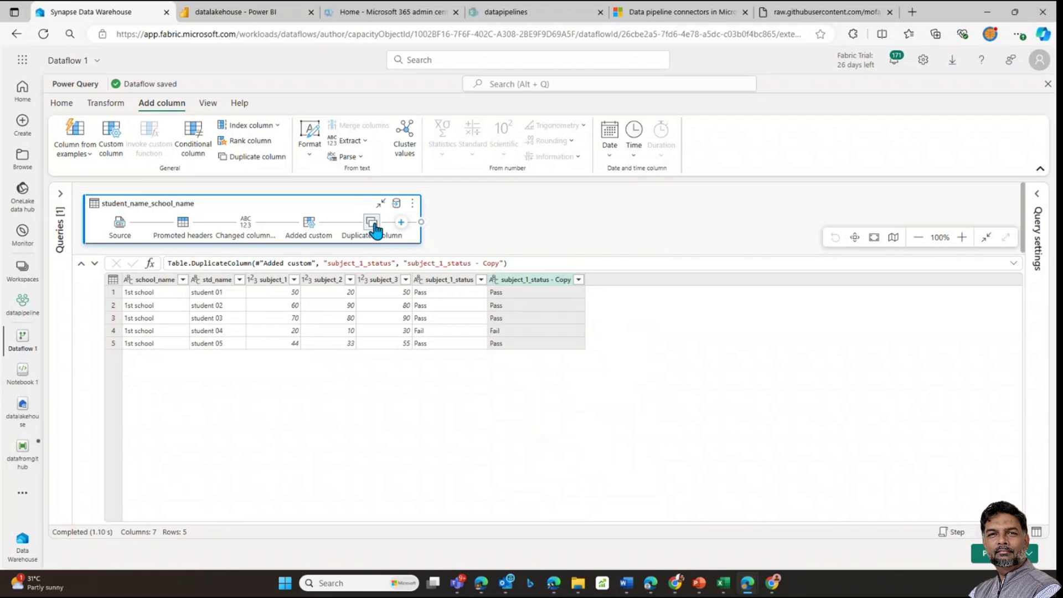
right_click(373, 227)
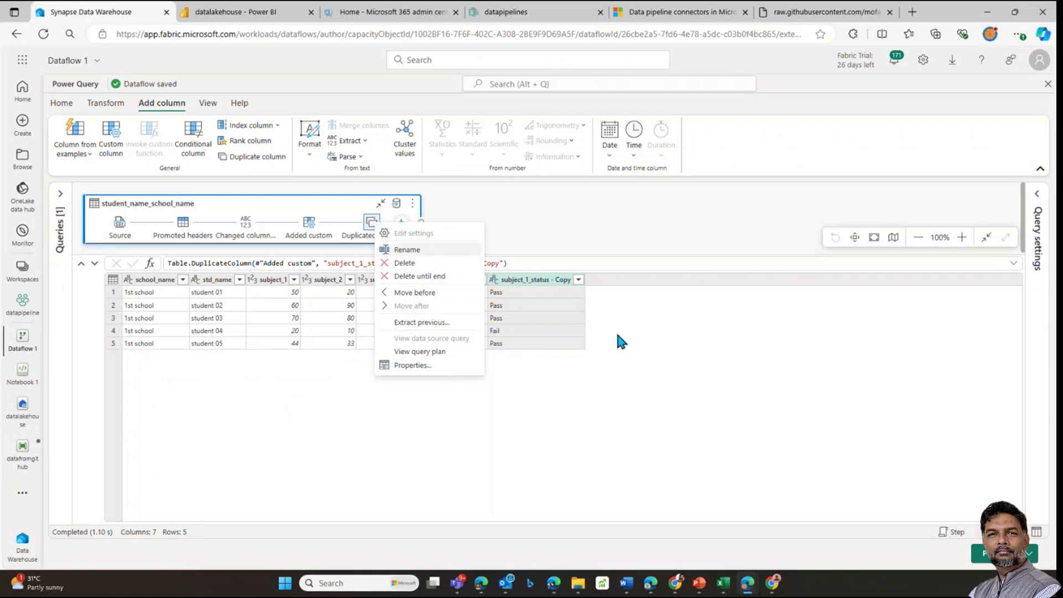
Remove the duplicated subject_1_status column from the query
left_click(548, 283)
right_click(555, 285)
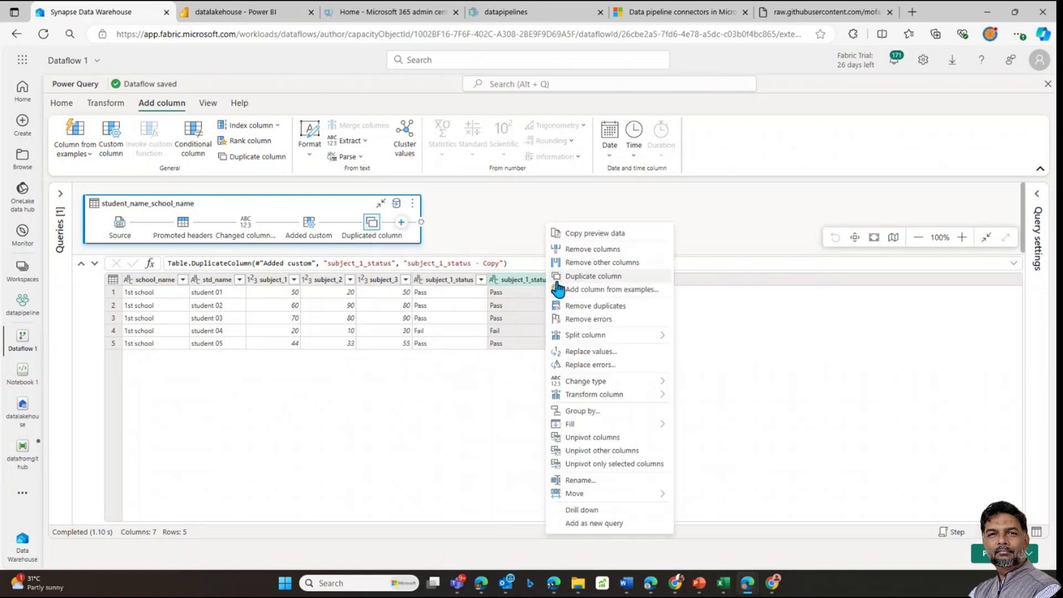
left_click(576, 249)
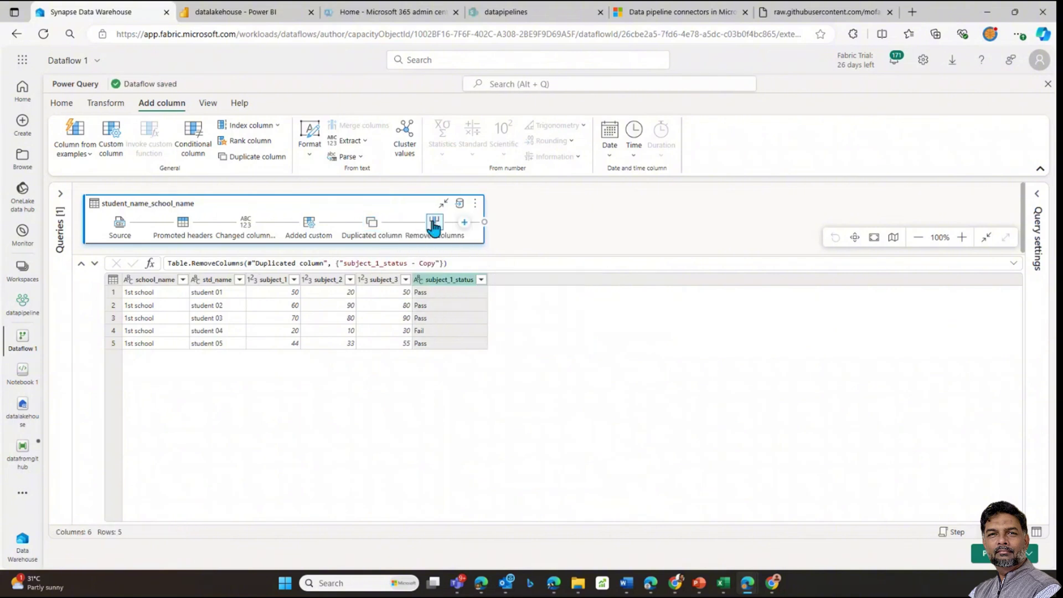
Delete the Removed columns and Duplicated column steps so the query ends at Added custom
right_click(434, 222)
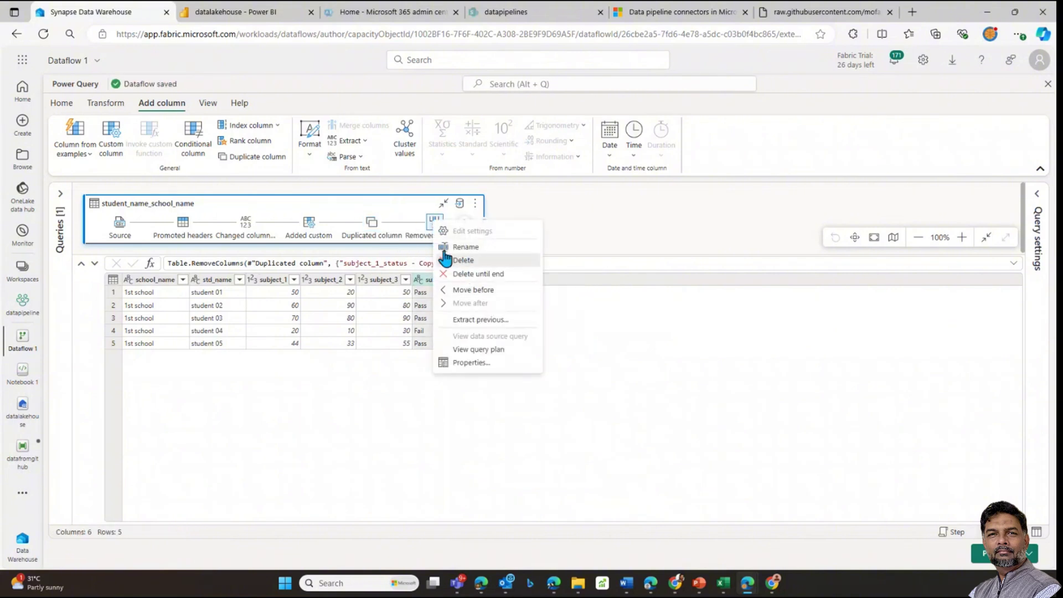
left_click(374, 223)
right_click(374, 224)
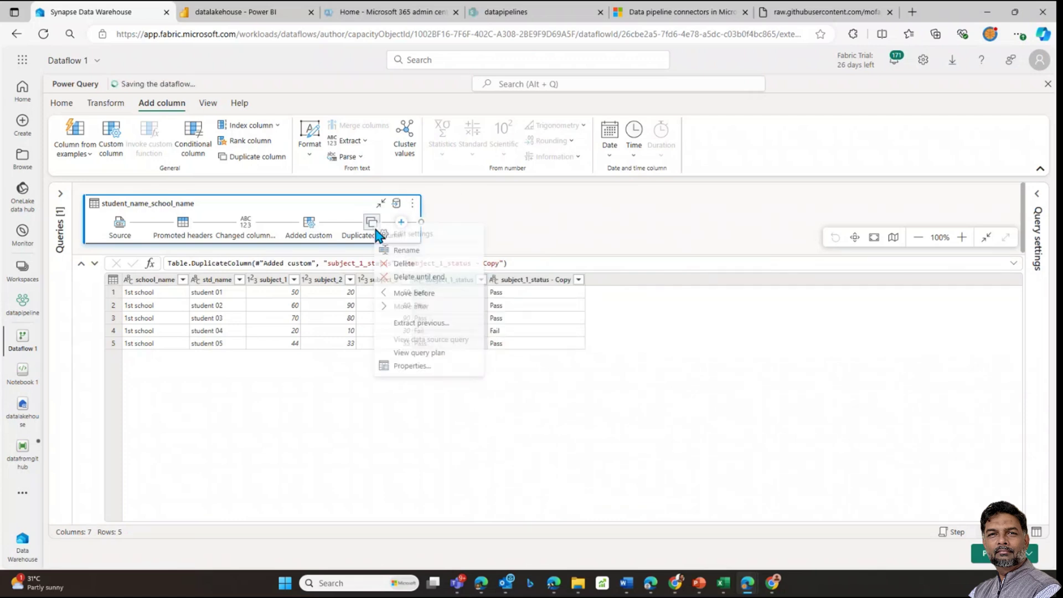
left_click(341, 229)
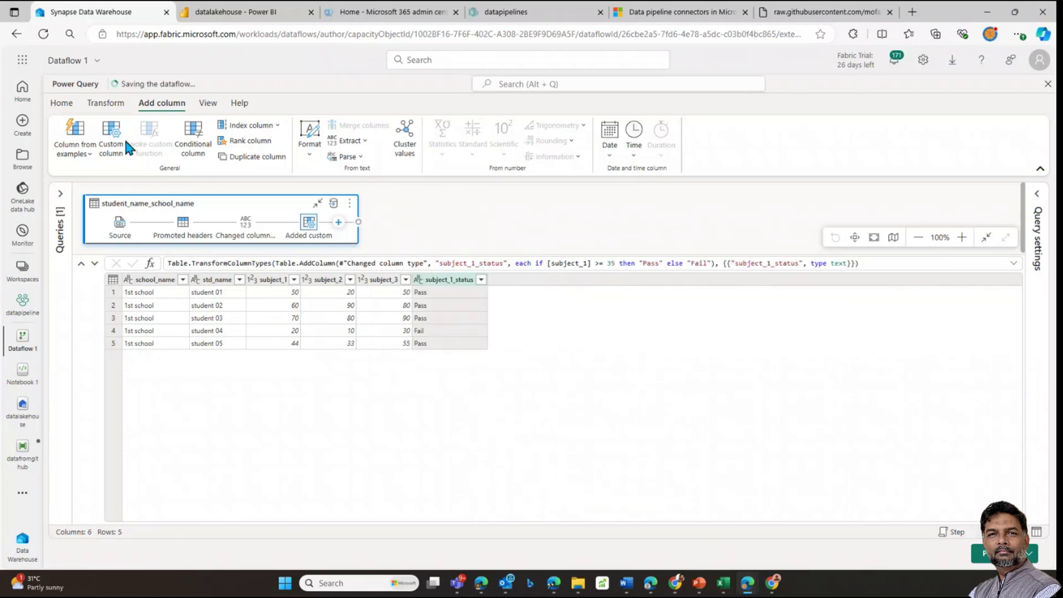
Add a Text custom column named subject_2_status with the formula if [subject_2] >= 35 then "Pass" else "Fail"
left_click(112, 145)
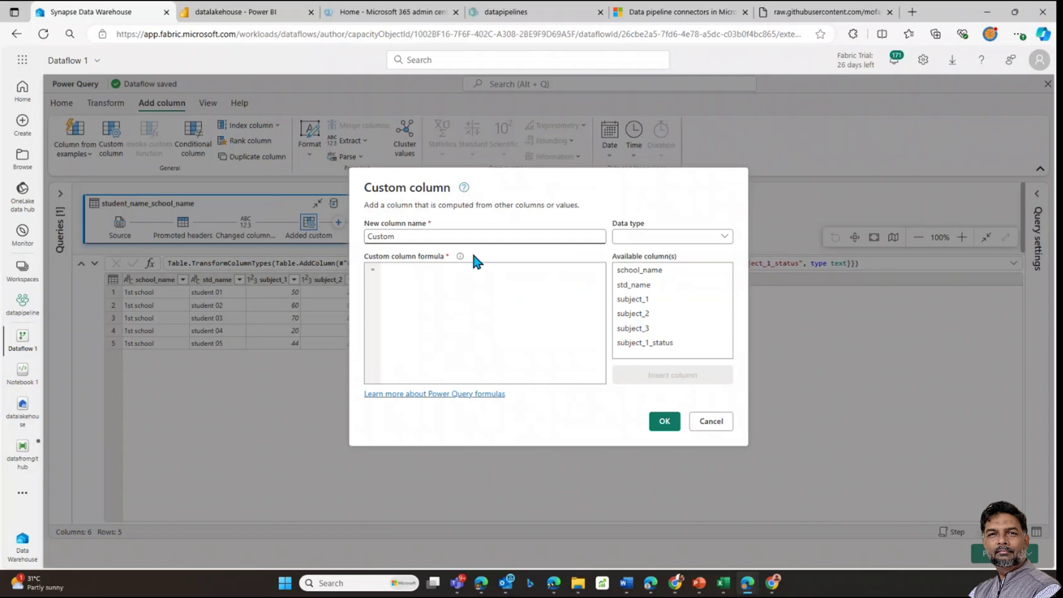
double_click(411, 236)
type("subject_2")
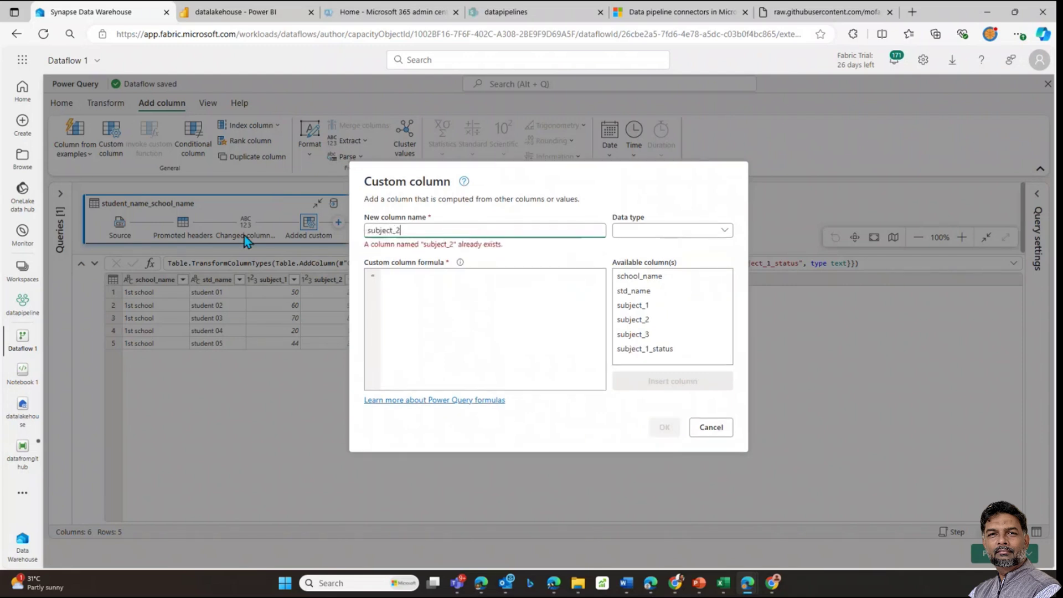
type("_stat")
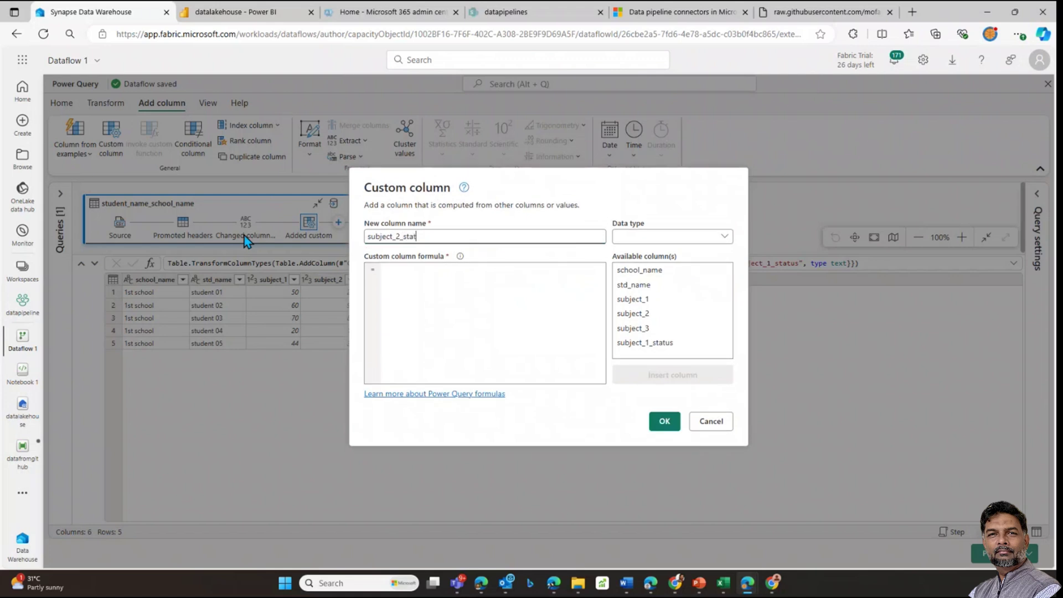
type("us")
left_click(417, 265)
key("ctrl+v")
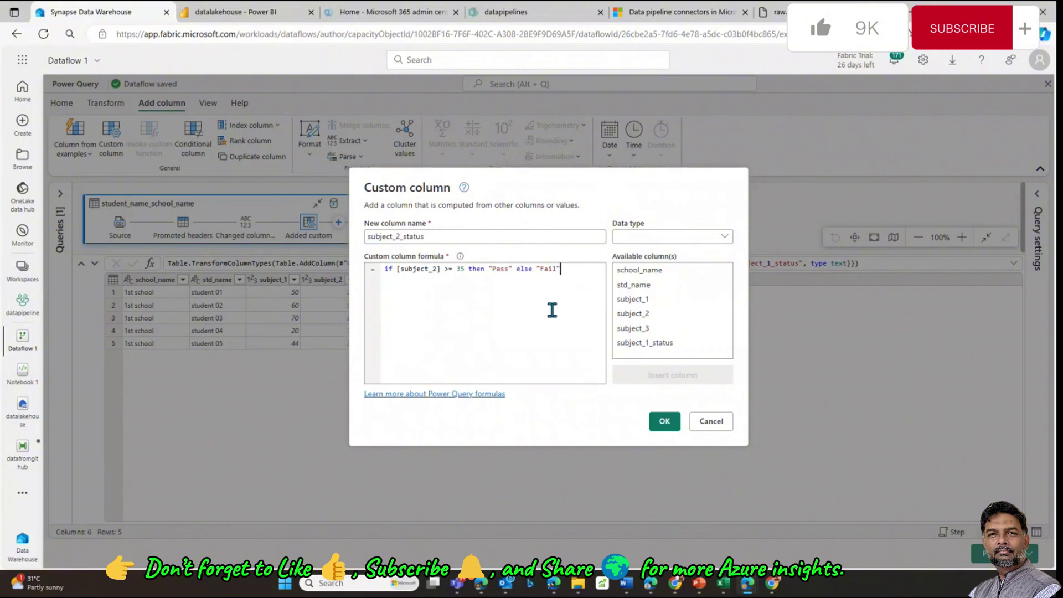
left_click(663, 236)
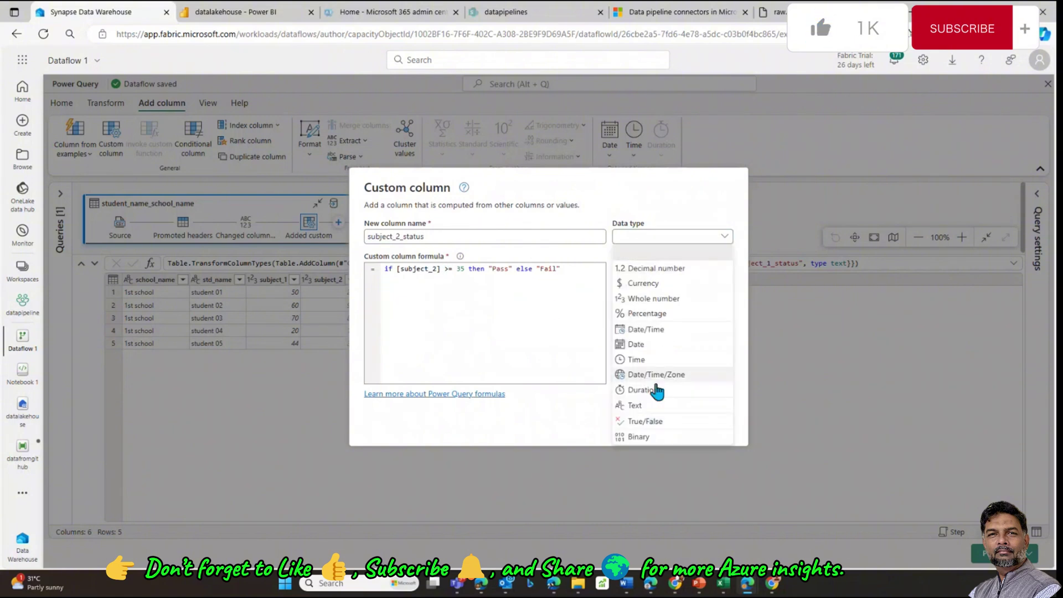
left_click(644, 406)
left_click(664, 421)
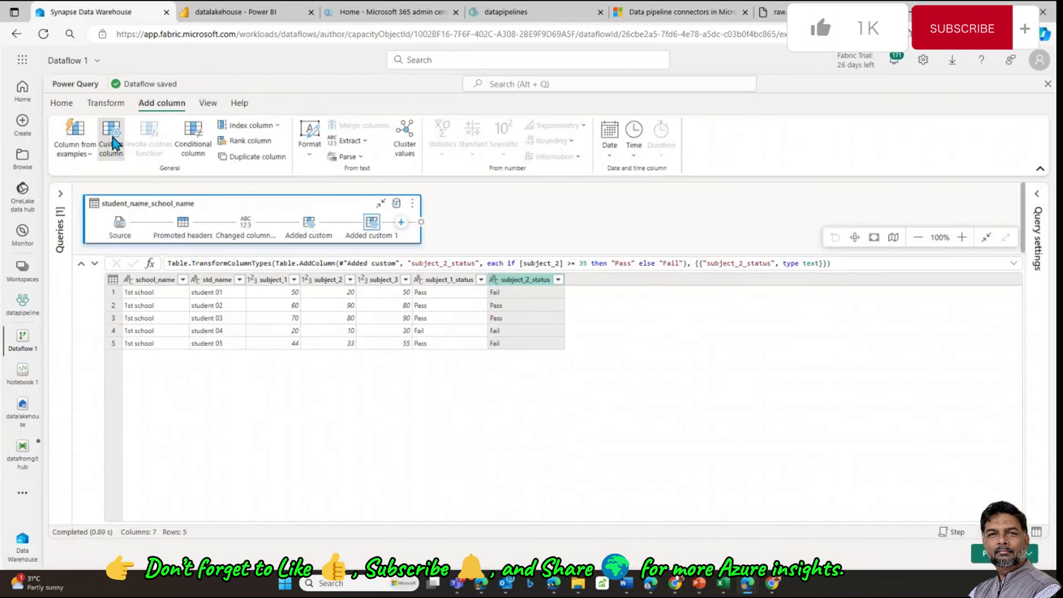
Add a Text custom column named subject_3_status with the formula if [subject_3] >= 35 then "Pass" else "Fail"
left_click(110, 139)
left_click_drag(456, 237, 168, 246)
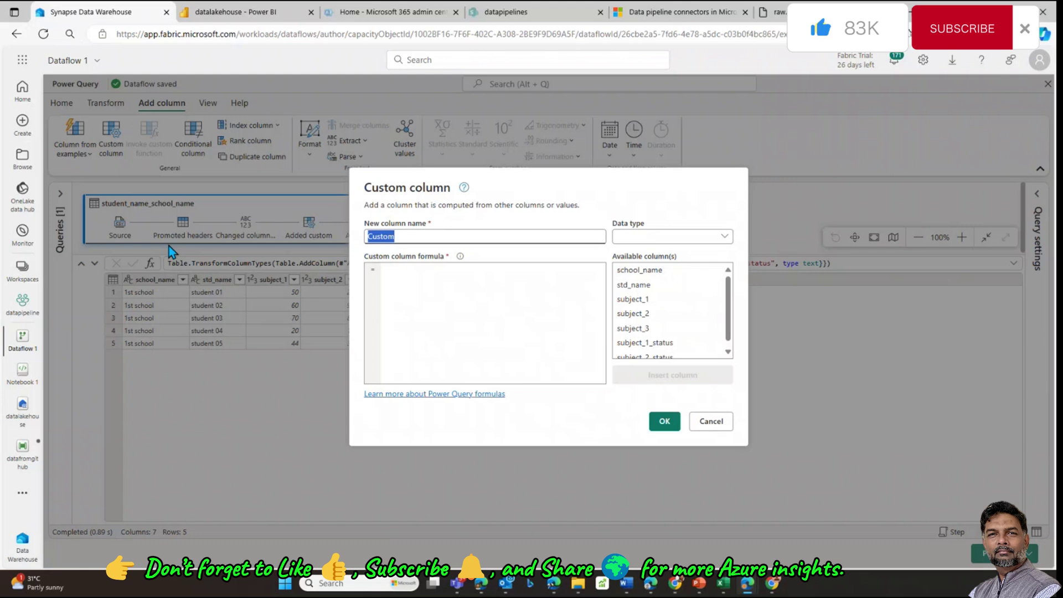
type("subject")
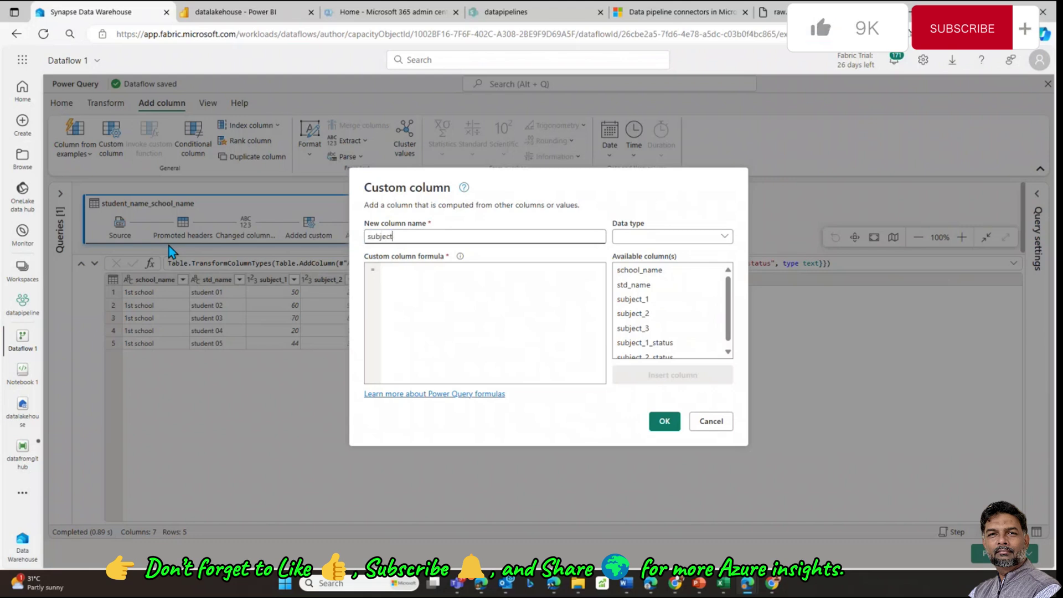
type("3_status")
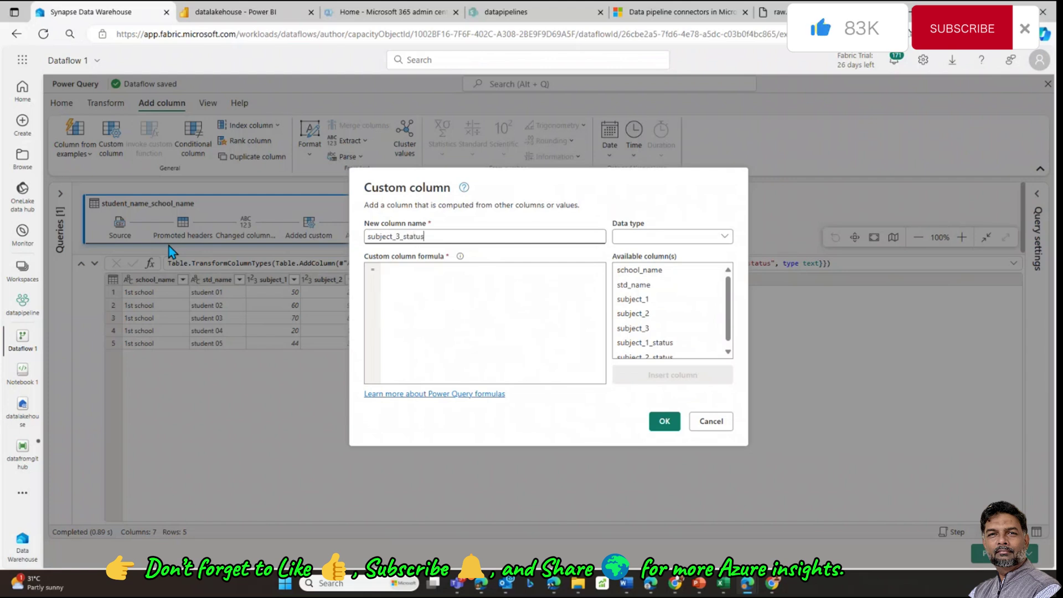
left_click(676, 238)
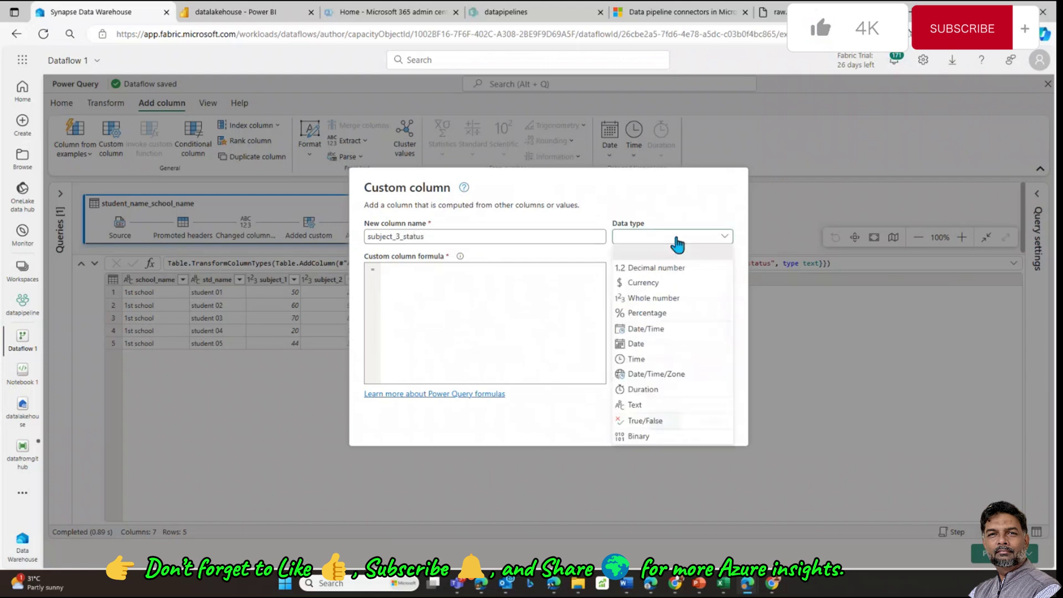
left_click(625, 406)
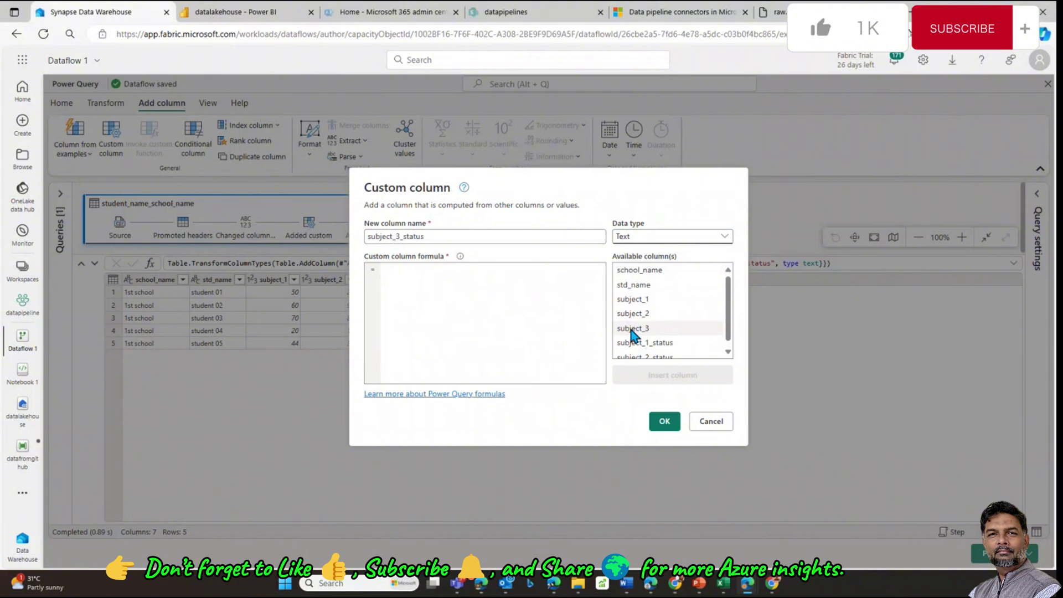
left_click(446, 283)
type("if [subject_2] >= 35 then \"Pass\" else \"Fail\"")
left_click(439, 268)
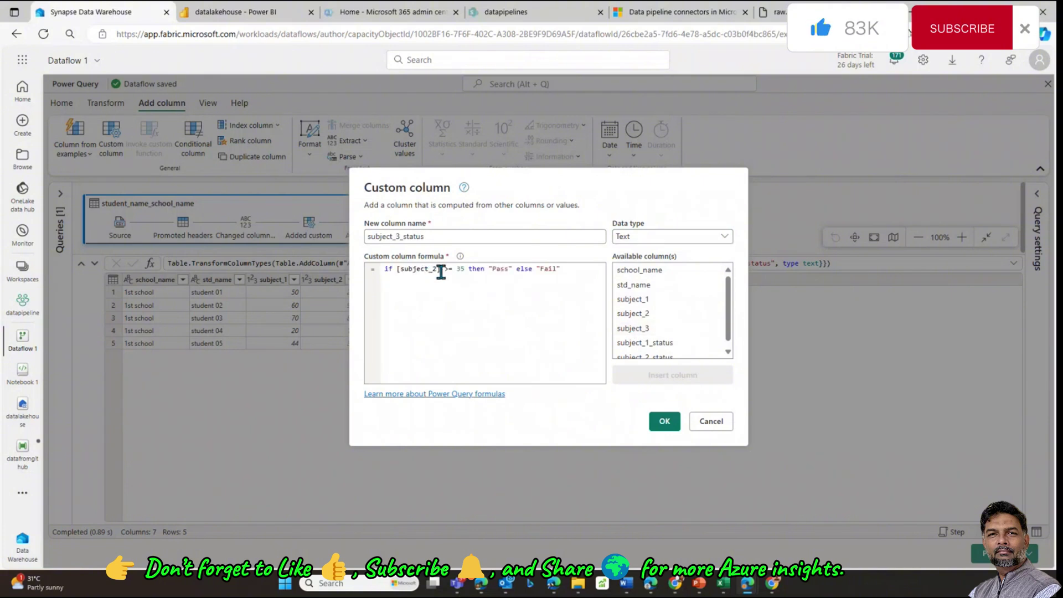
key("BackSpace")
type("3")
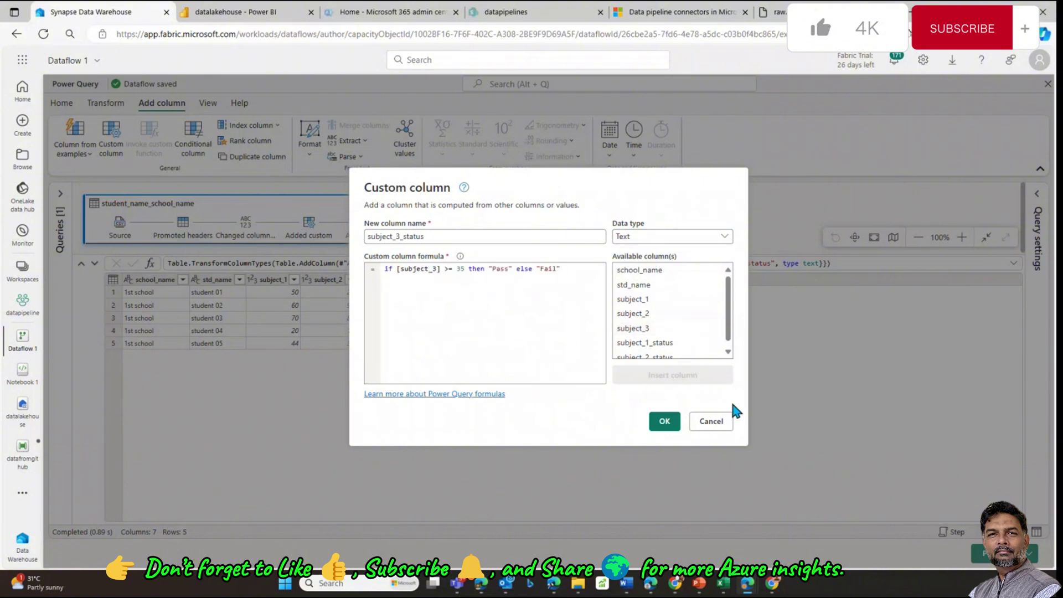
left_click(664, 422)
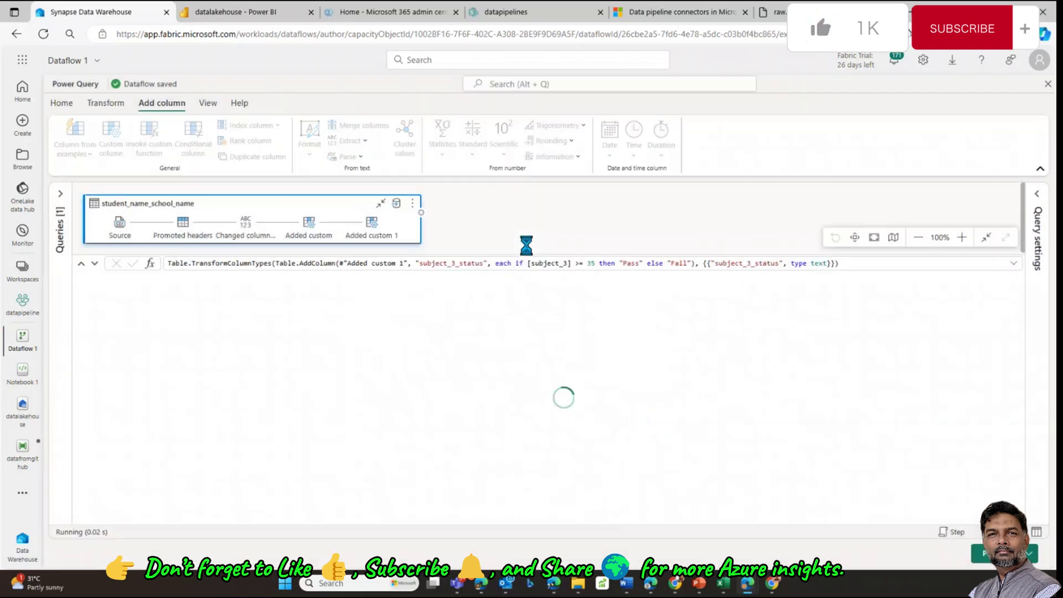
Start another custom column, name it pass_status and set its data type to Text
left_click(111, 145)
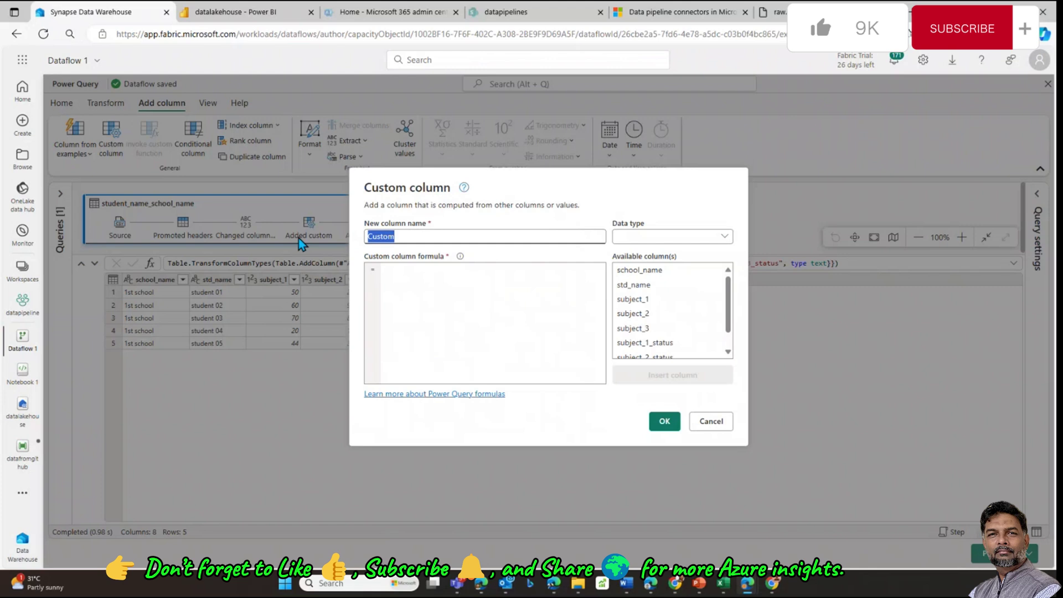
type("a")
key("BackSpace")
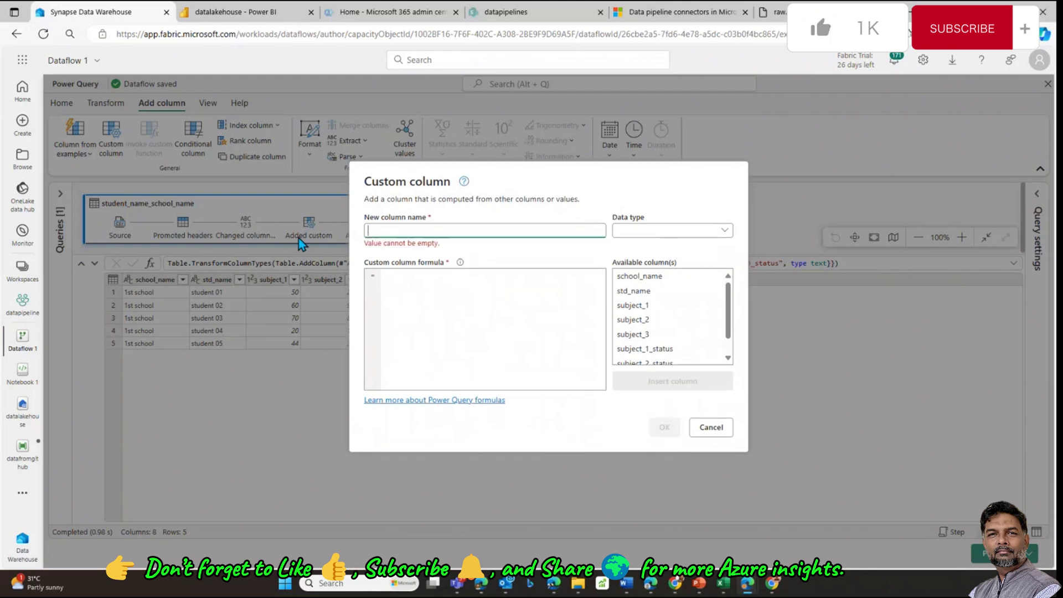
type("pass_s")
type("tatu")
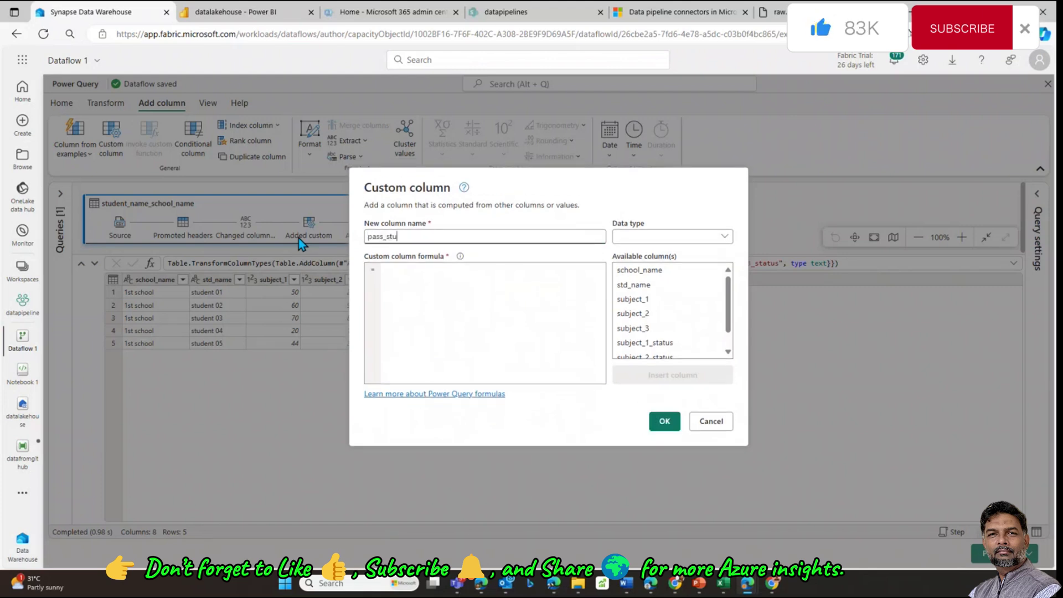
type("s")
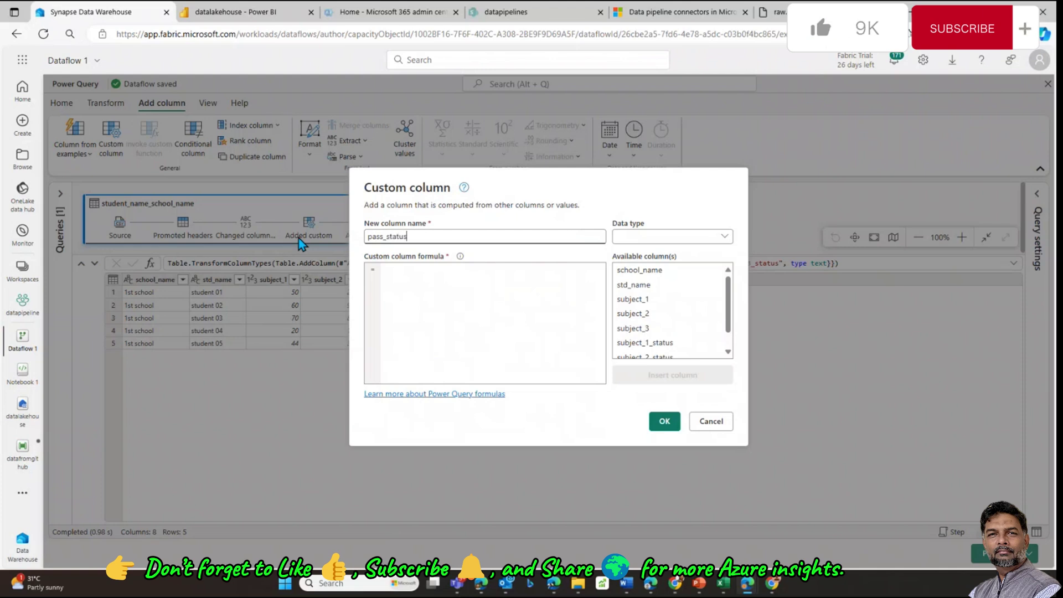
left_click(708, 236)
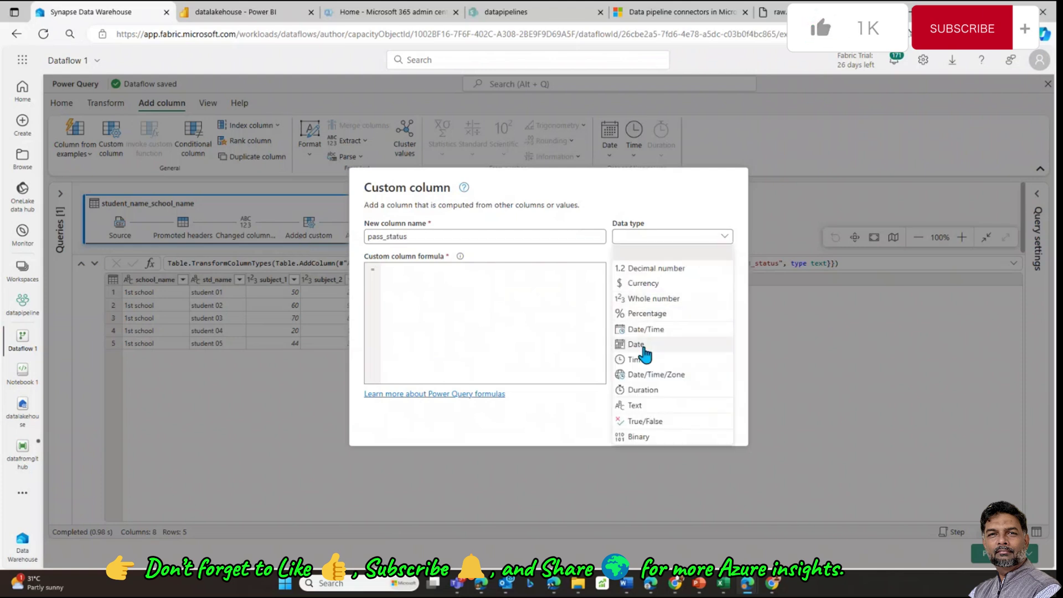
left_click(634, 404)
Enter the pass_status formula as if [subject_1] >= 35 then "Pass" else "Fail"
left_click(438, 289)
type("if [subject_2] >= 35 then \"Pass\" else \"Fail\"")
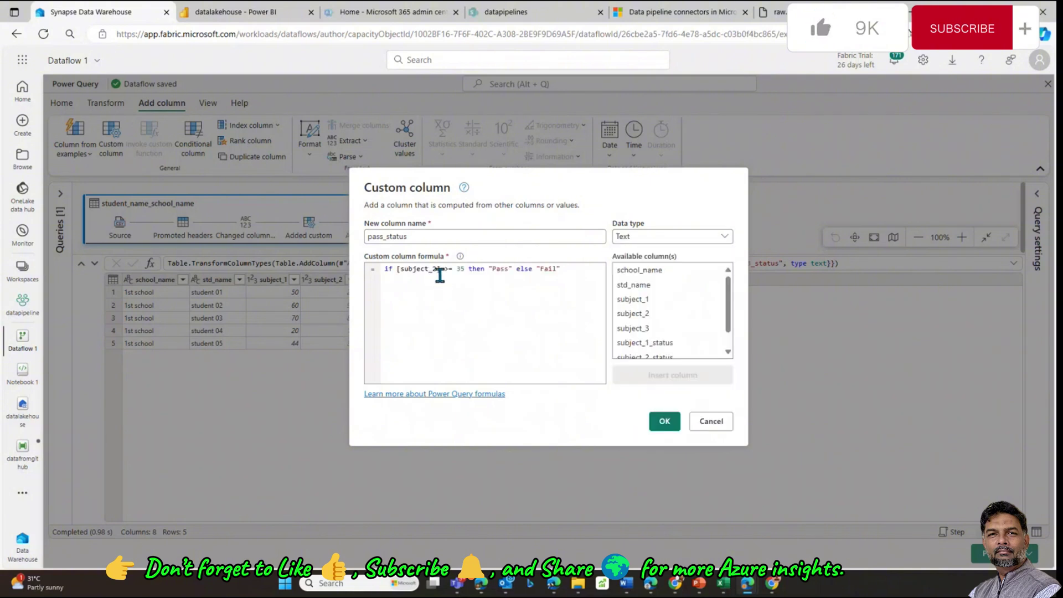
left_click(440, 269)
key("BackSpace")
type("1")
Extend the pass_status condition after [subject_1] >= 35 with and [subject_2] >=35
key("Right")
key("Right")
key("Right")
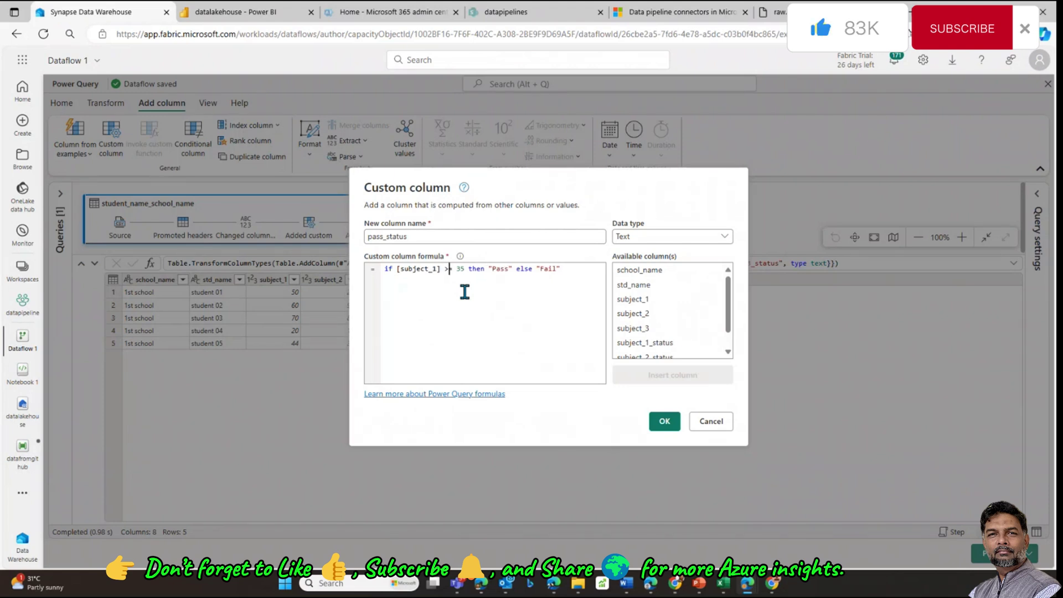
key("Right")
key("Right")
type("and")
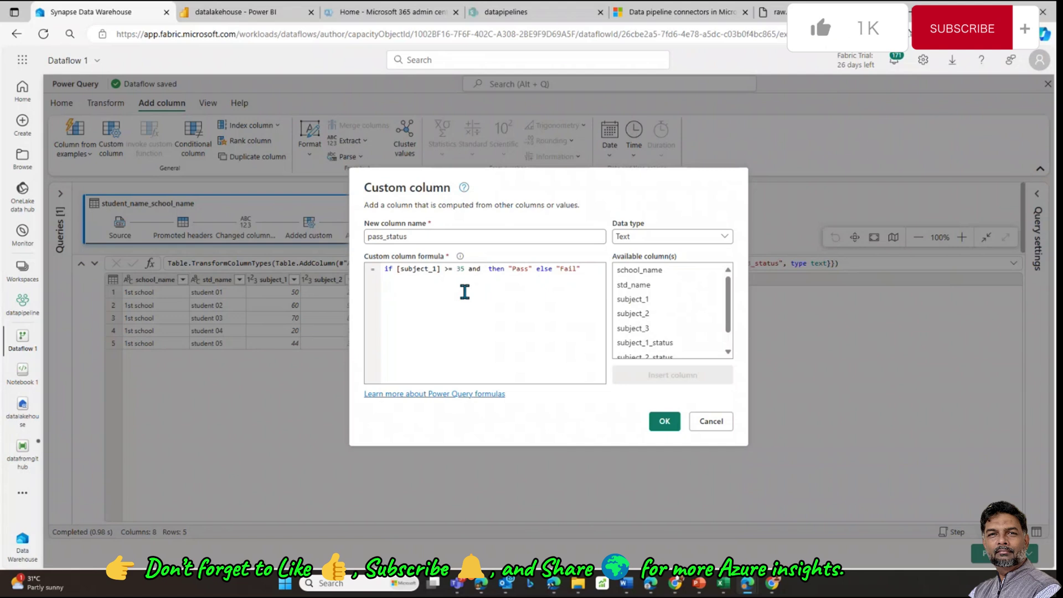
left_click(646, 311)
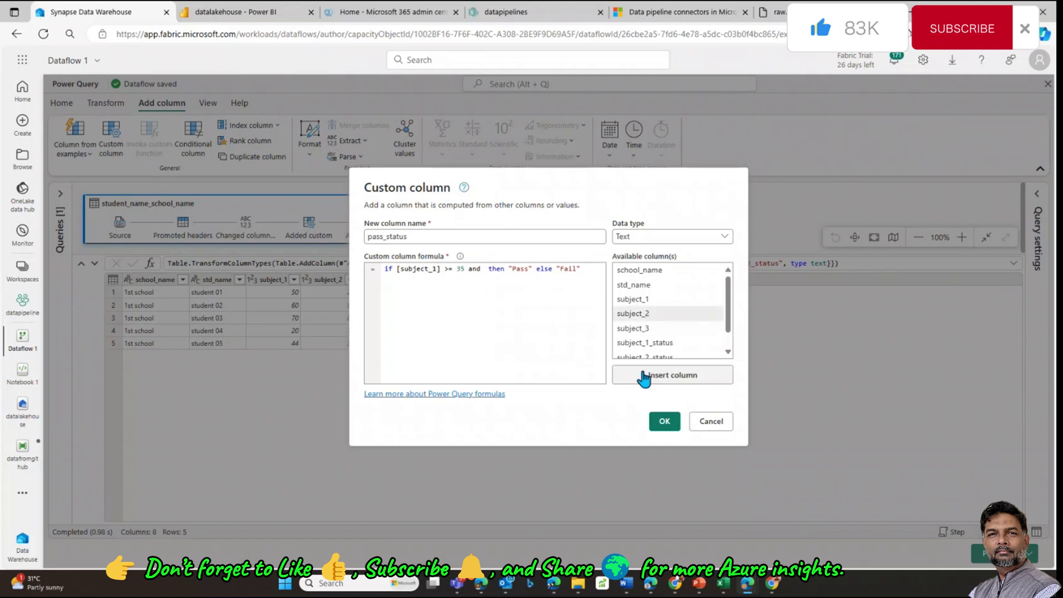
type(">")
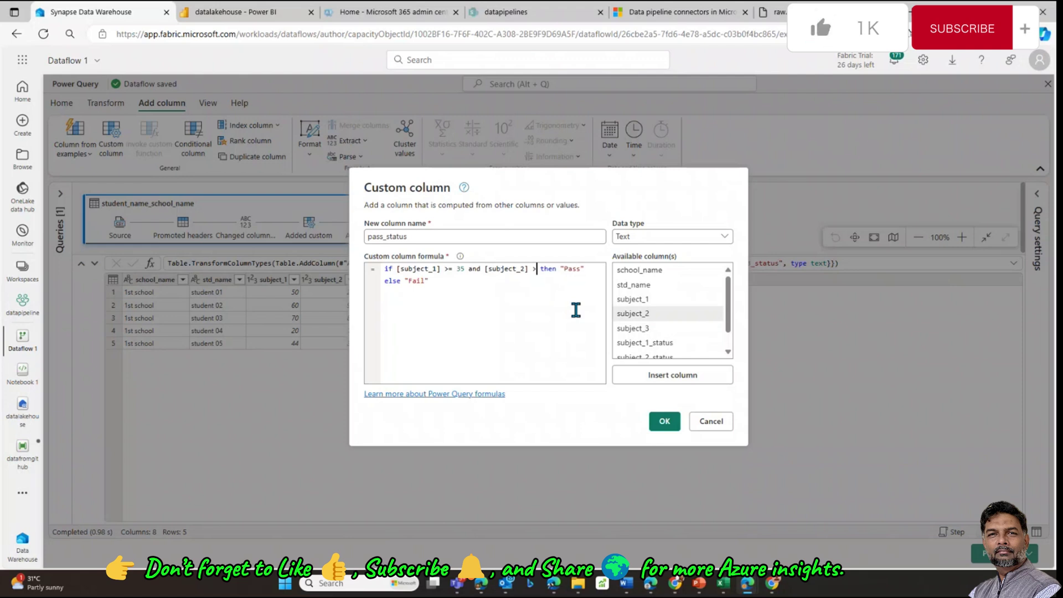
type("=35 ")
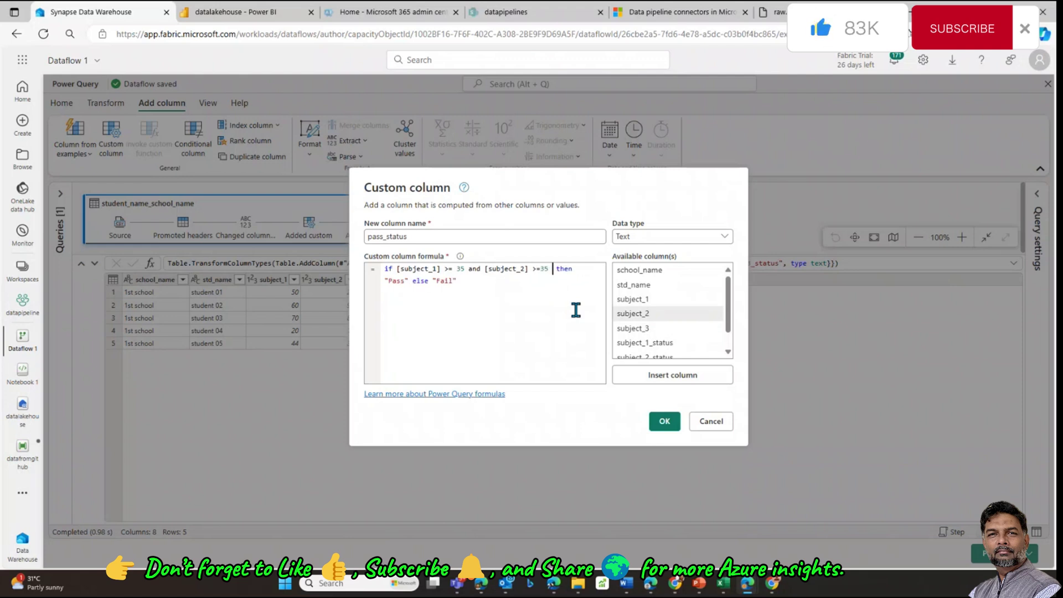
Add a third condition, and [subject_3] >=35, before then in the pass_status formula
type("and")
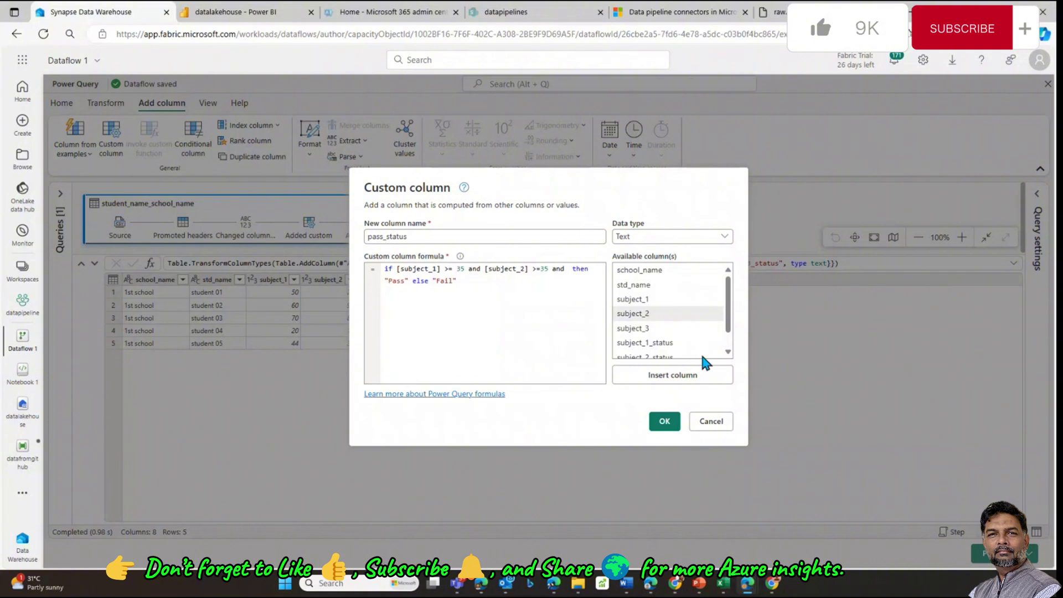
left_click(637, 330)
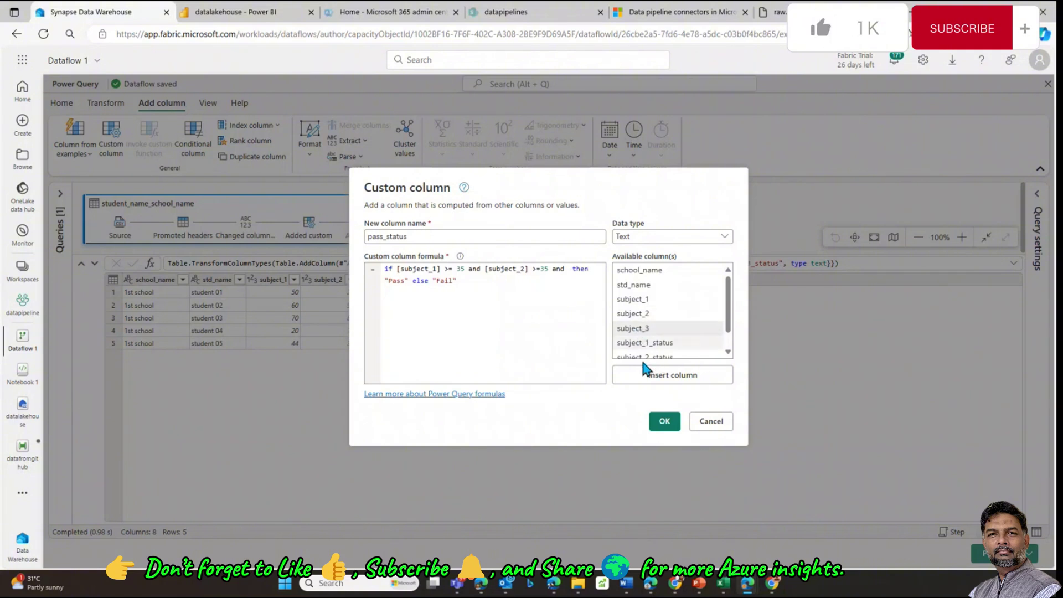
left_click(645, 375)
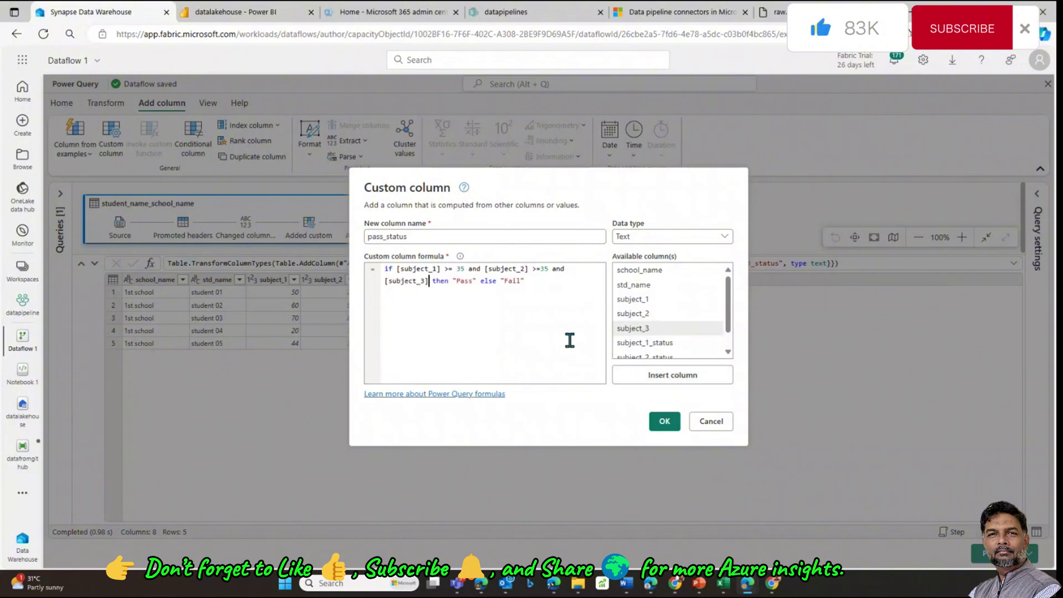
type(">=")
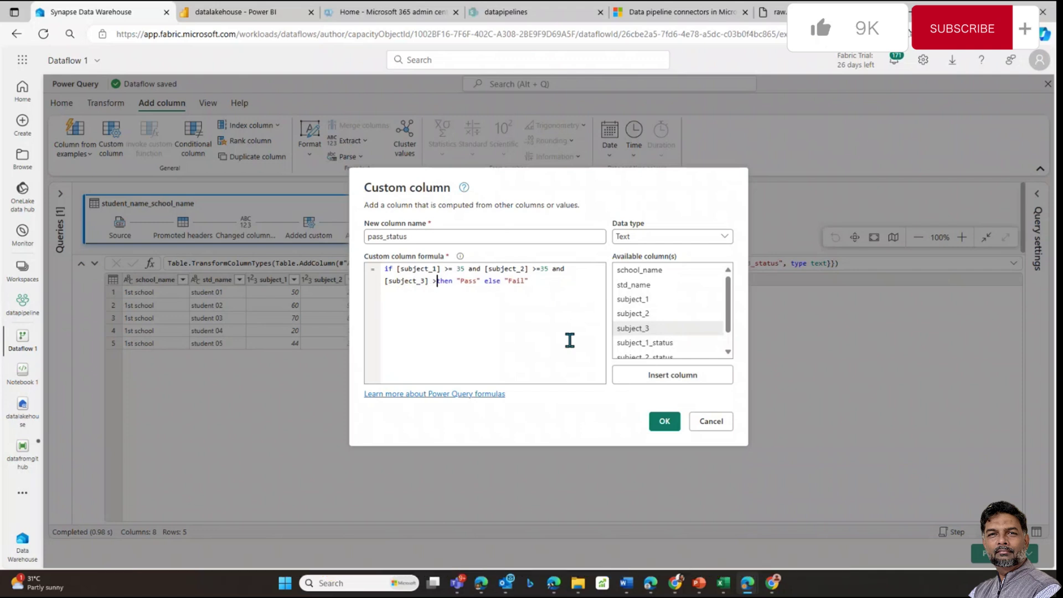
type("35")
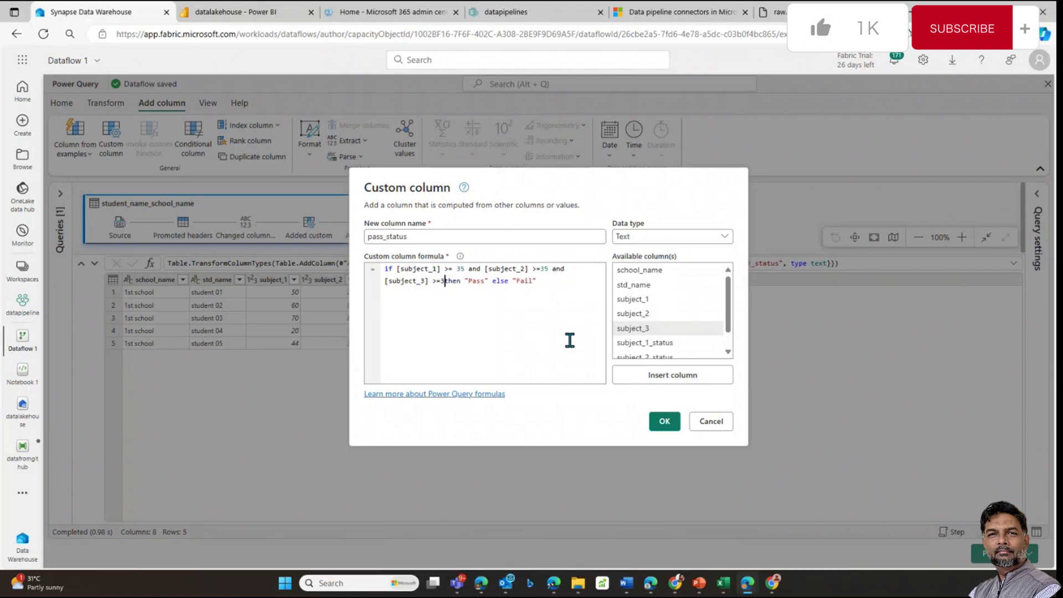
Change the formula's then result to "All Pass" and create the pass_status column
key("Right")
key("Right")
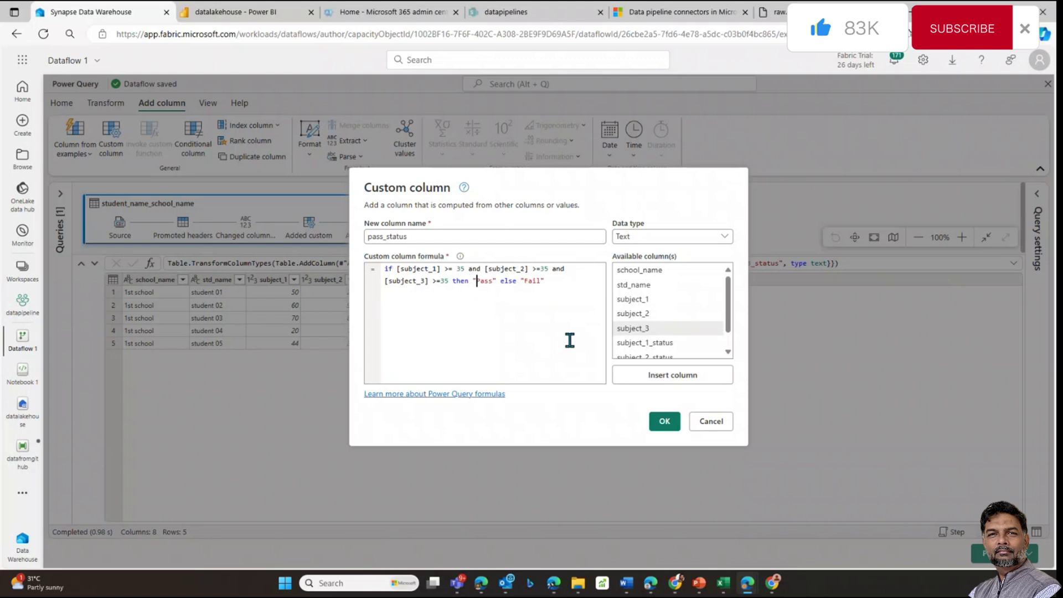
type("All")
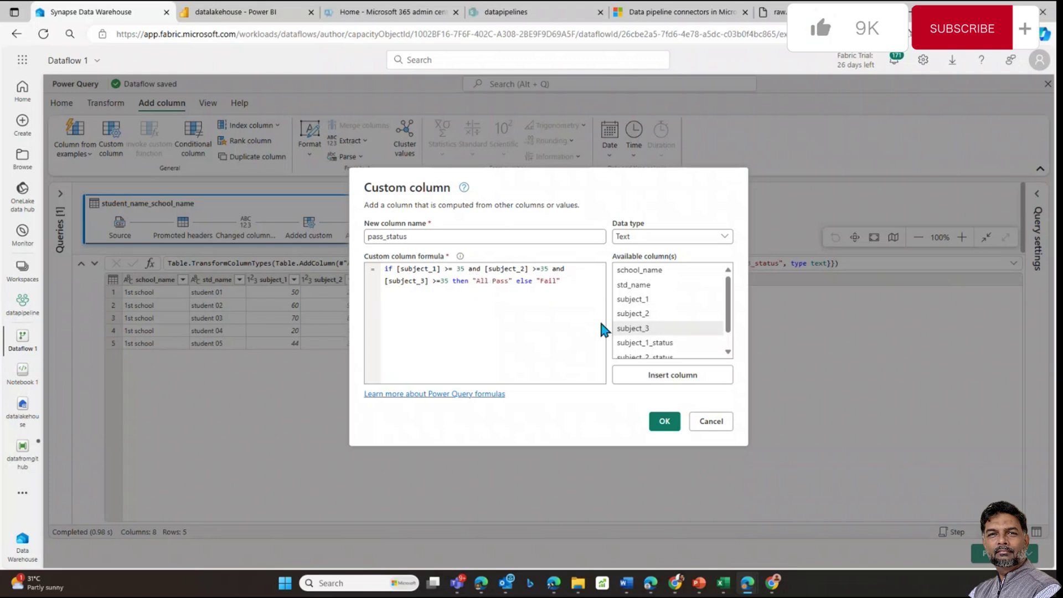
key("End")
left_click(677, 424)
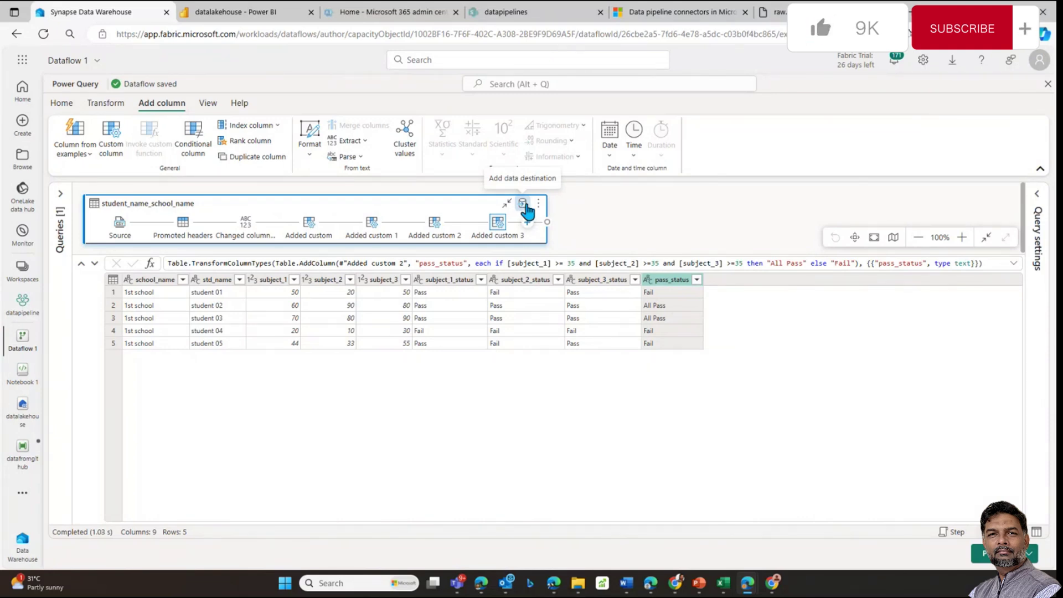
left_click(96, 107)
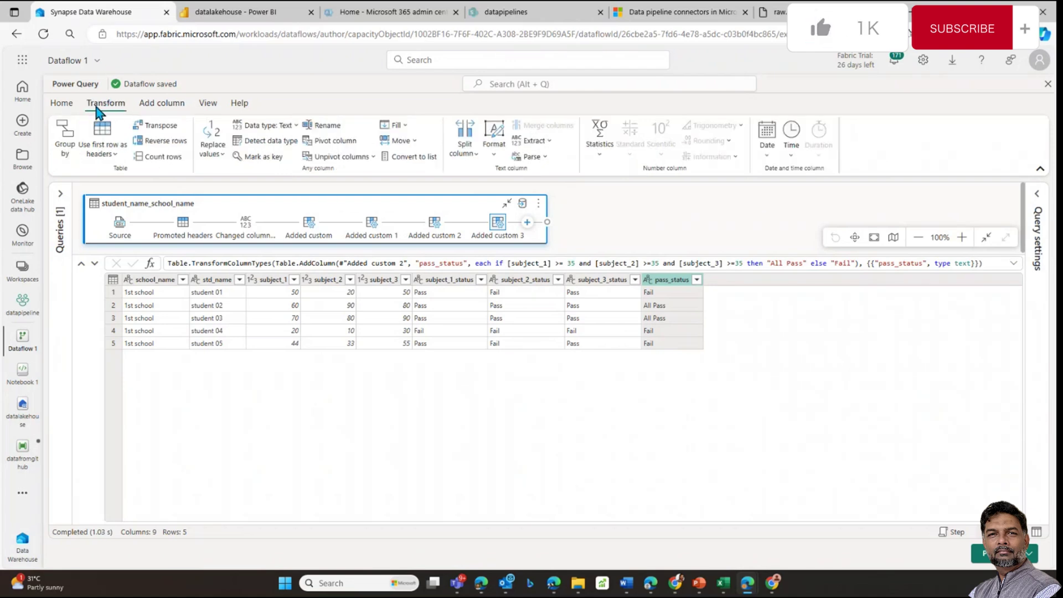
left_click(64, 104)
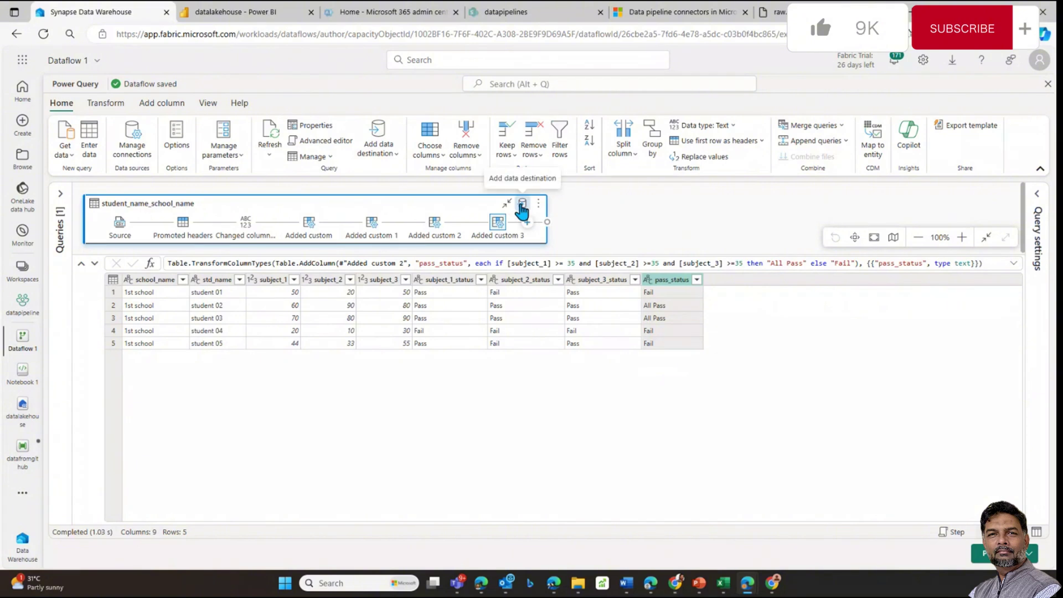
Add a Lakehouse data destination to the student_name_school_name query using the existing Lakehouse (none) connection
left_click(512, 208)
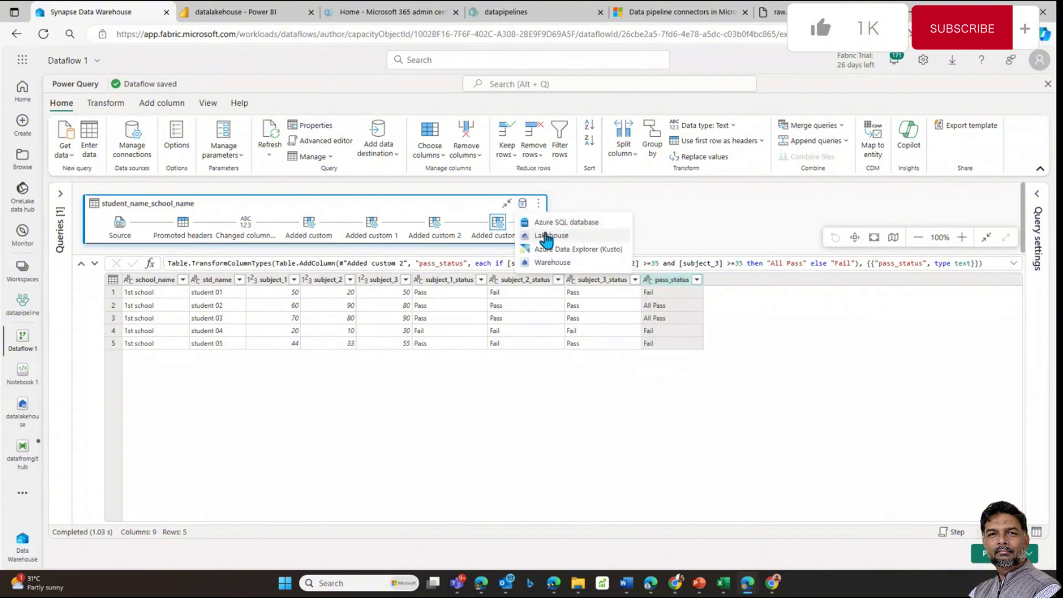
left_click(394, 155)
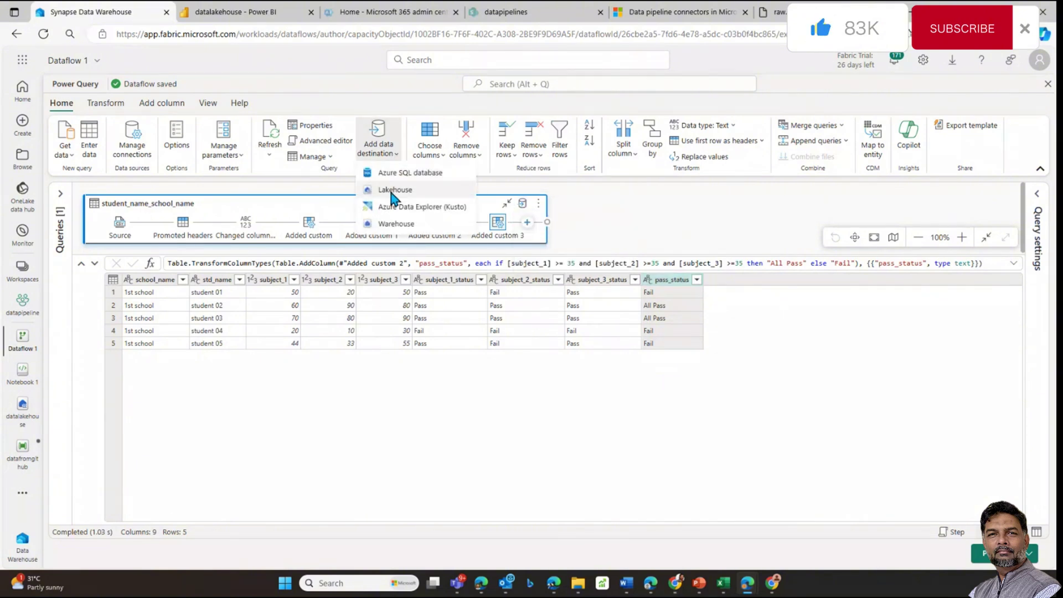
left_click(523, 205)
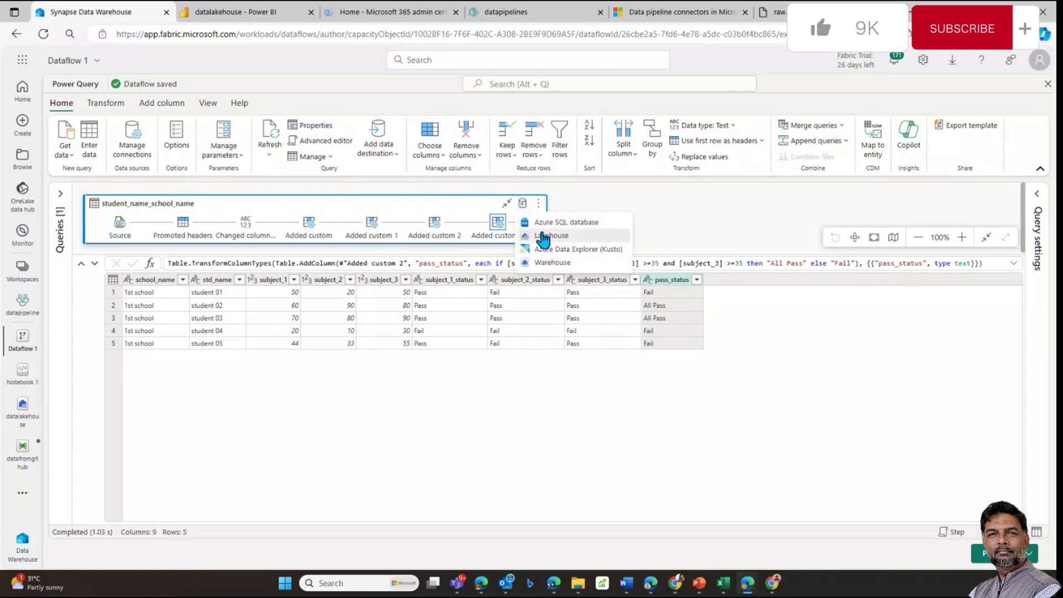
left_click(557, 235)
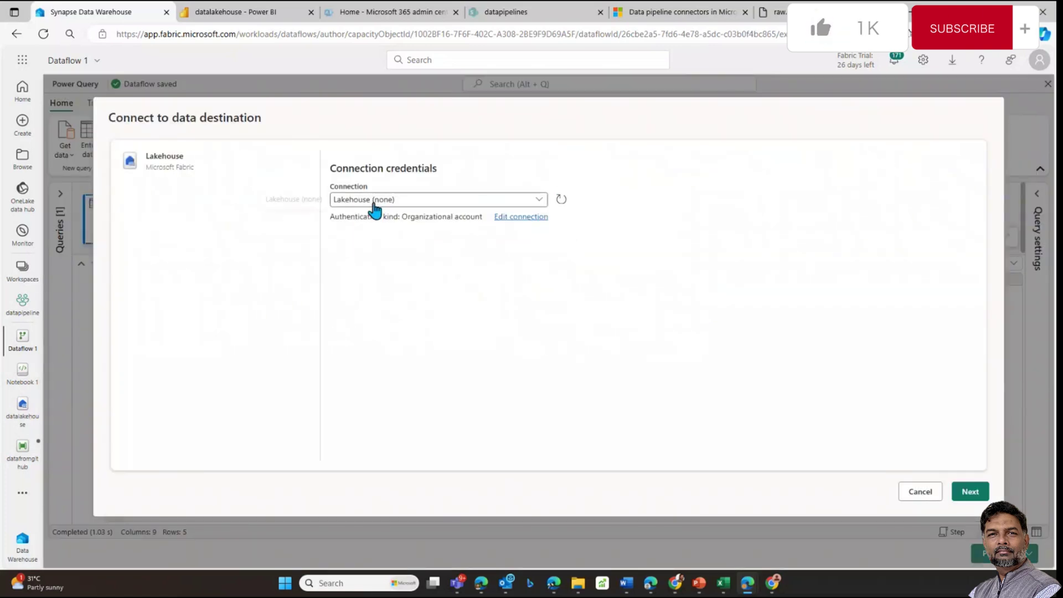
left_click(442, 203)
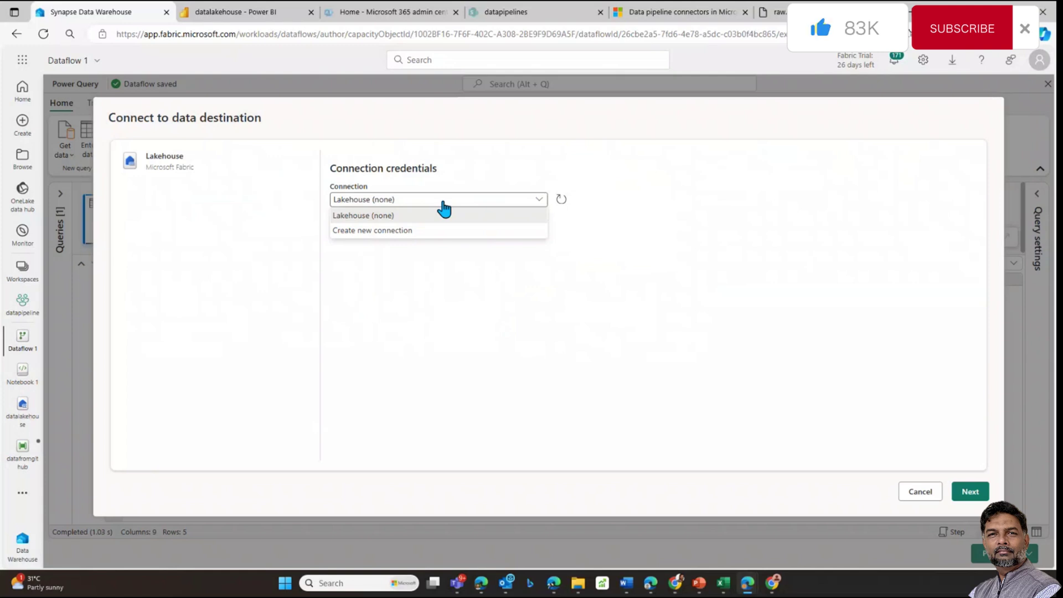
left_click(571, 228)
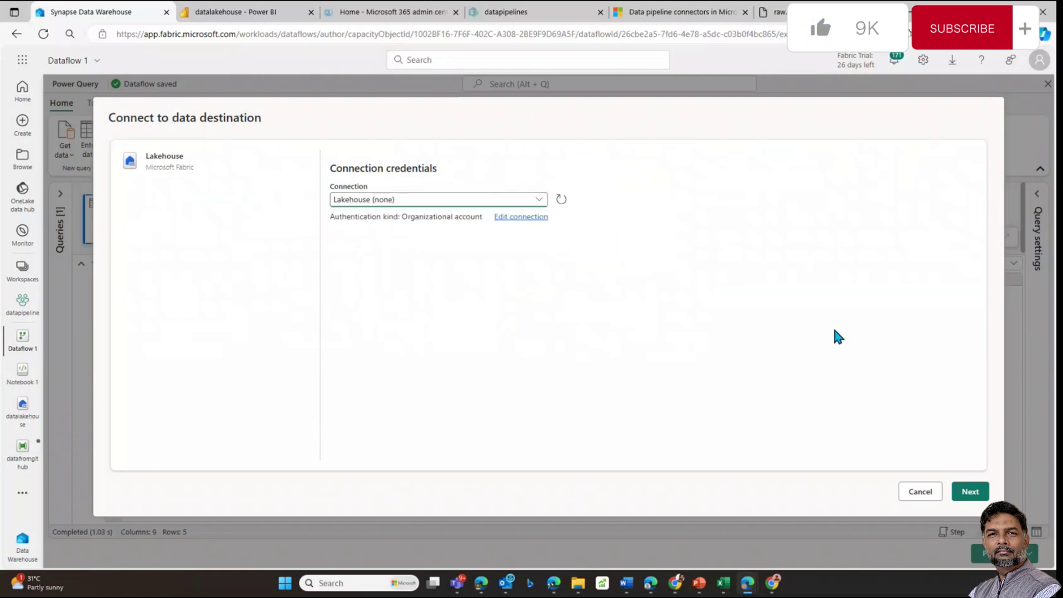
left_click(971, 491)
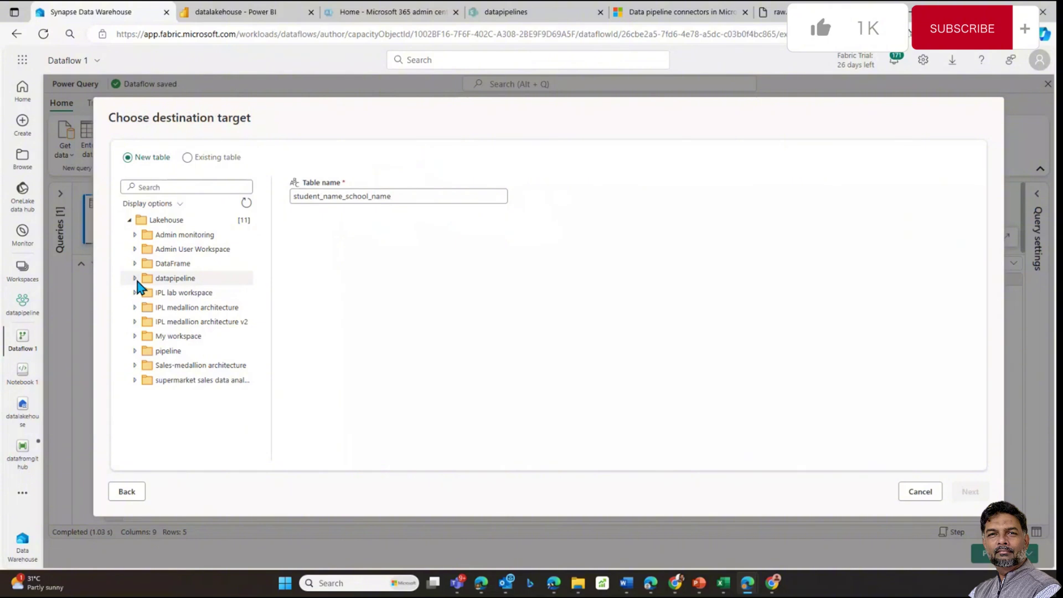
Target a new table named dataflow_student_table in the datalakehouse of the datapipeline workspace
left_click(175, 279)
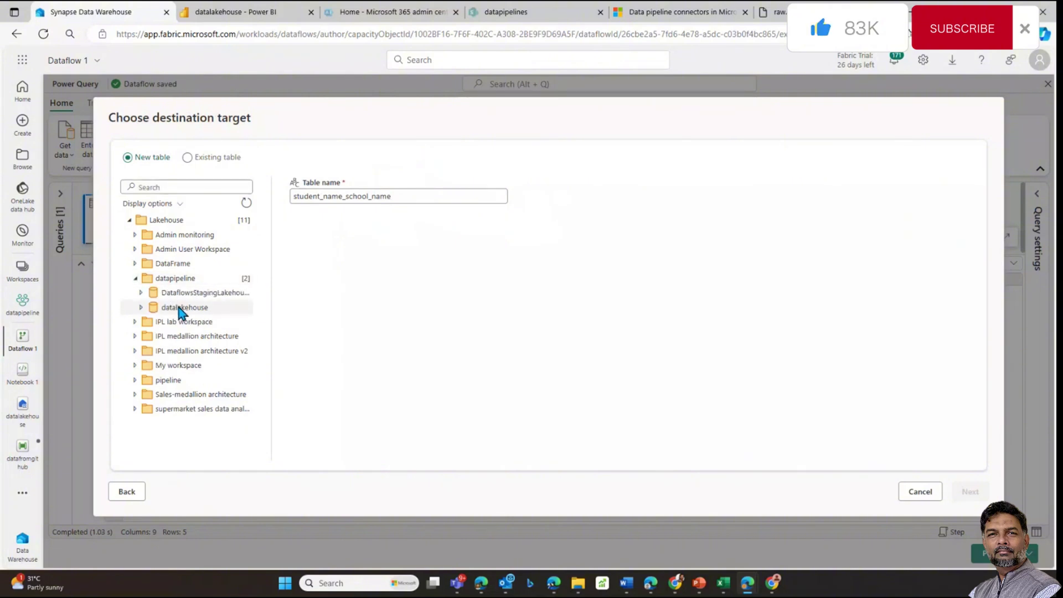
left_click(181, 308)
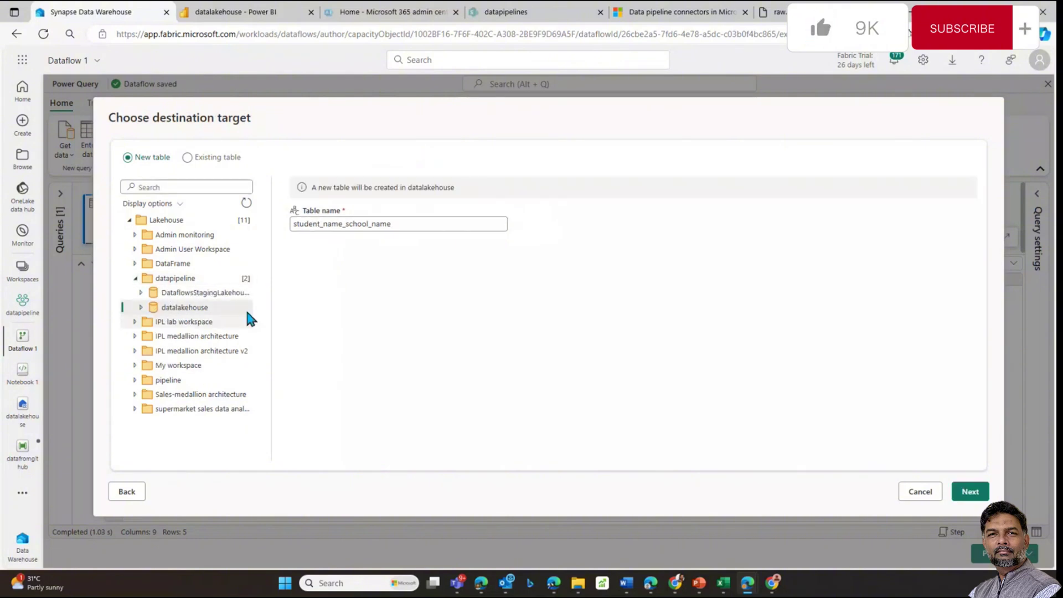
left_click(401, 225)
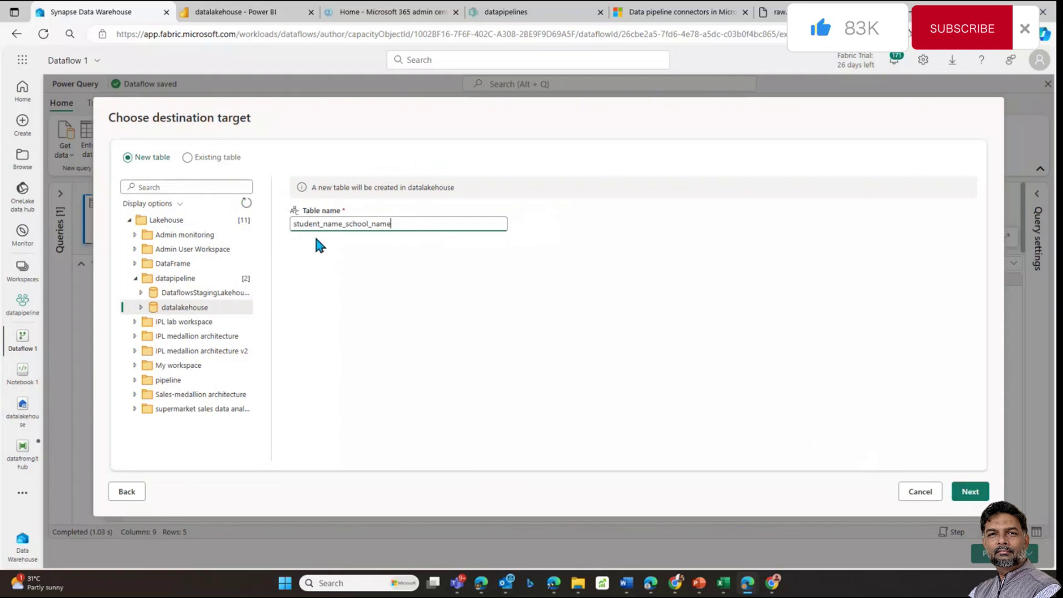
key("ctrl+a")
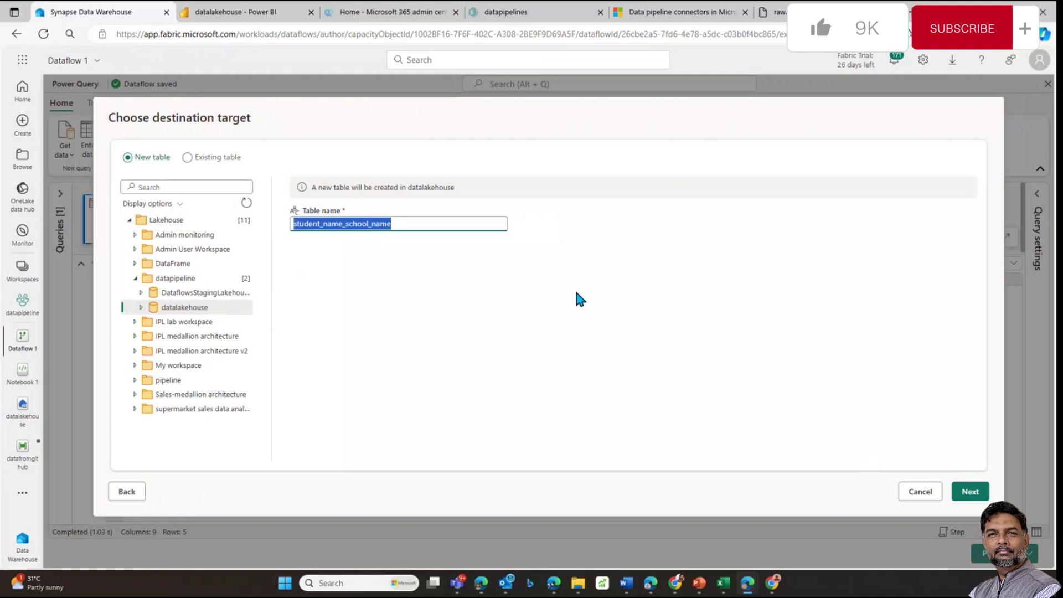
type("dataflow")
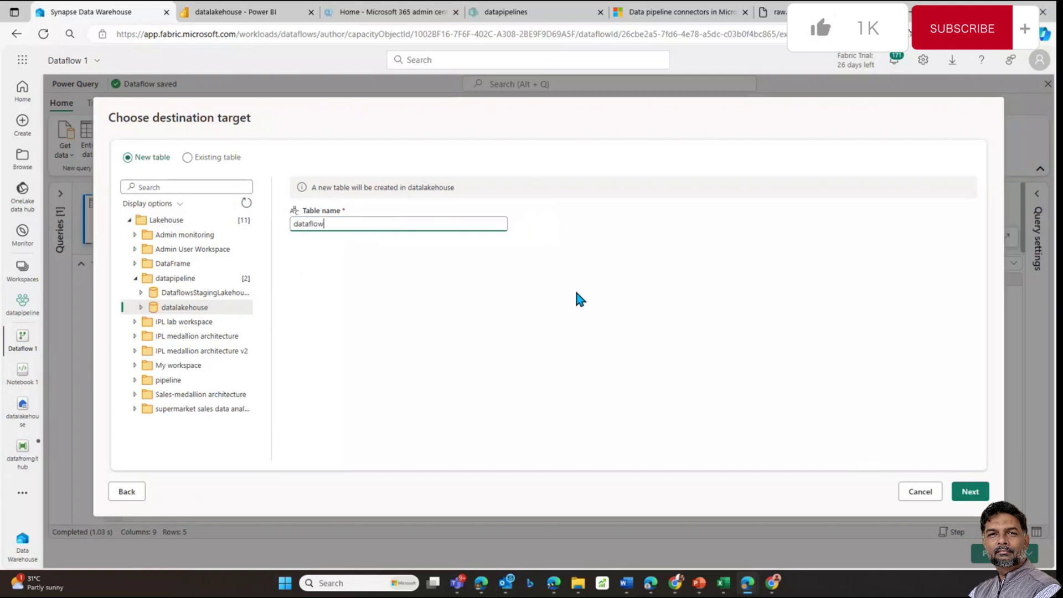
type("_stude")
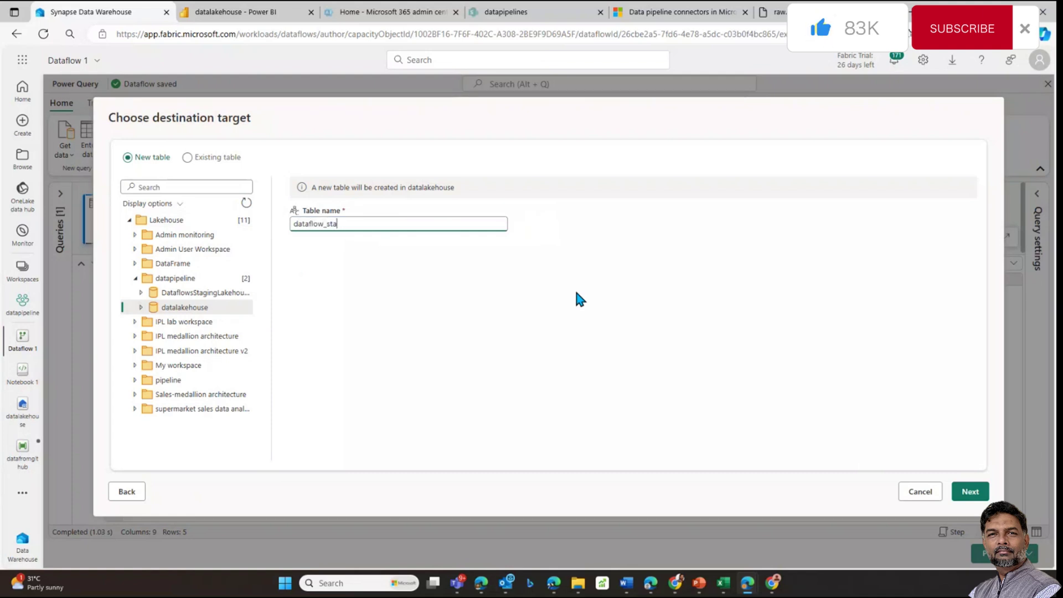
type("nt_data")
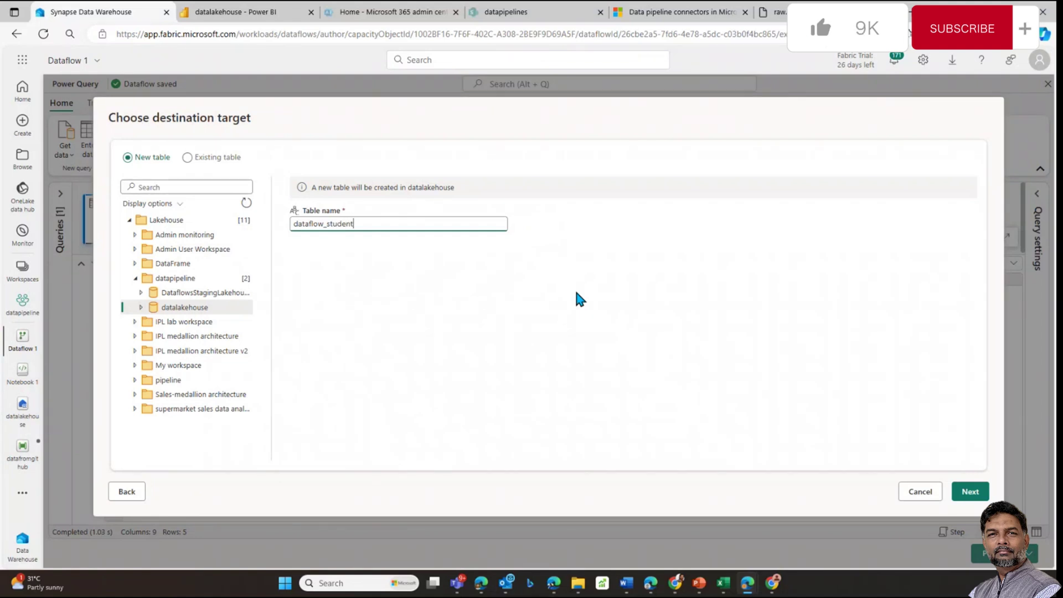
key("BackSpace")
key("BackSpace")
key("BackSpace")
key("BackSpace")
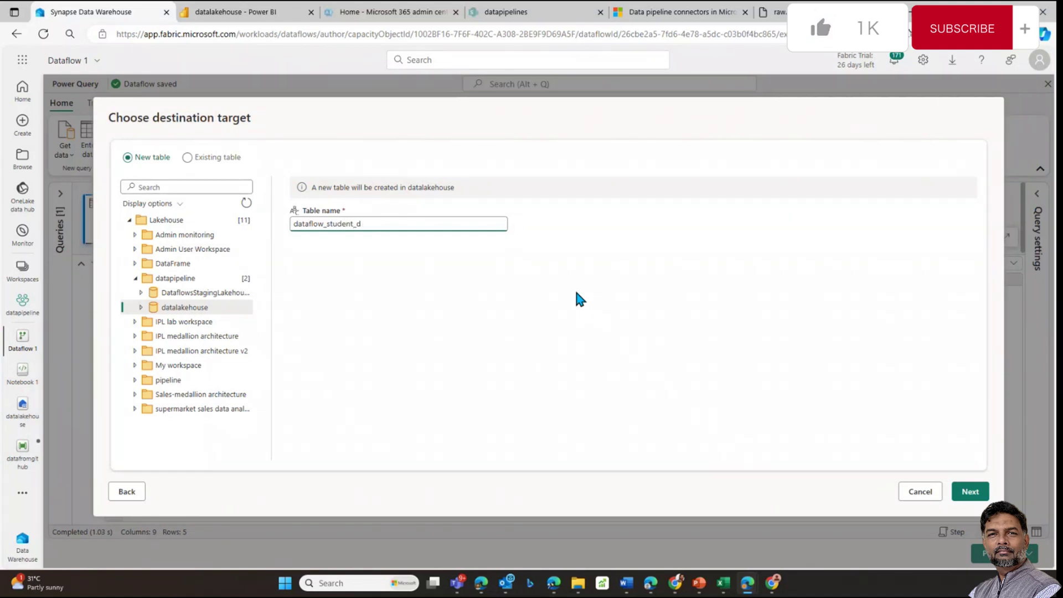
type("table")
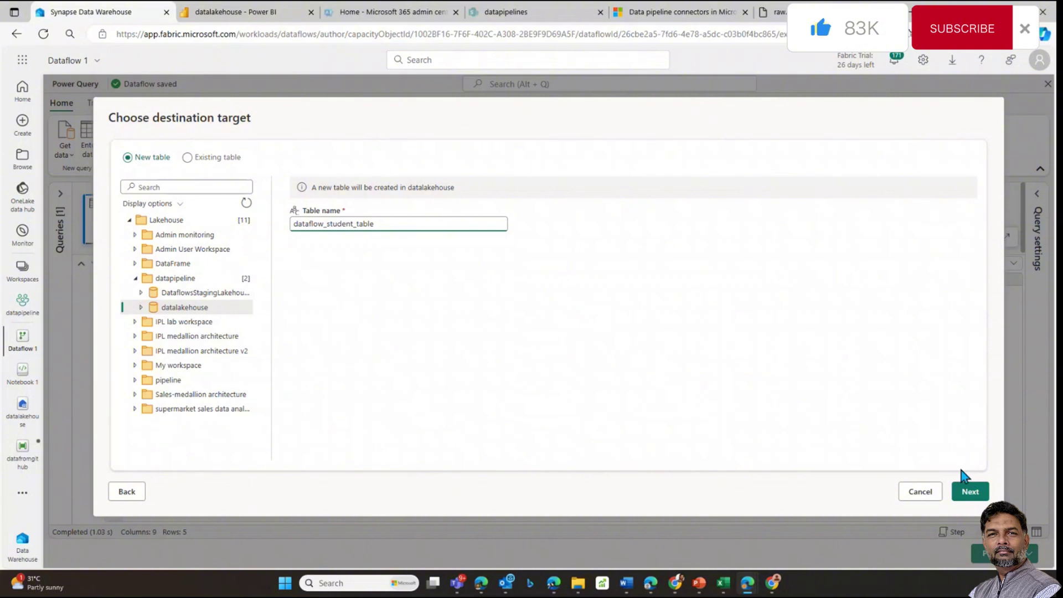
left_click(969, 491)
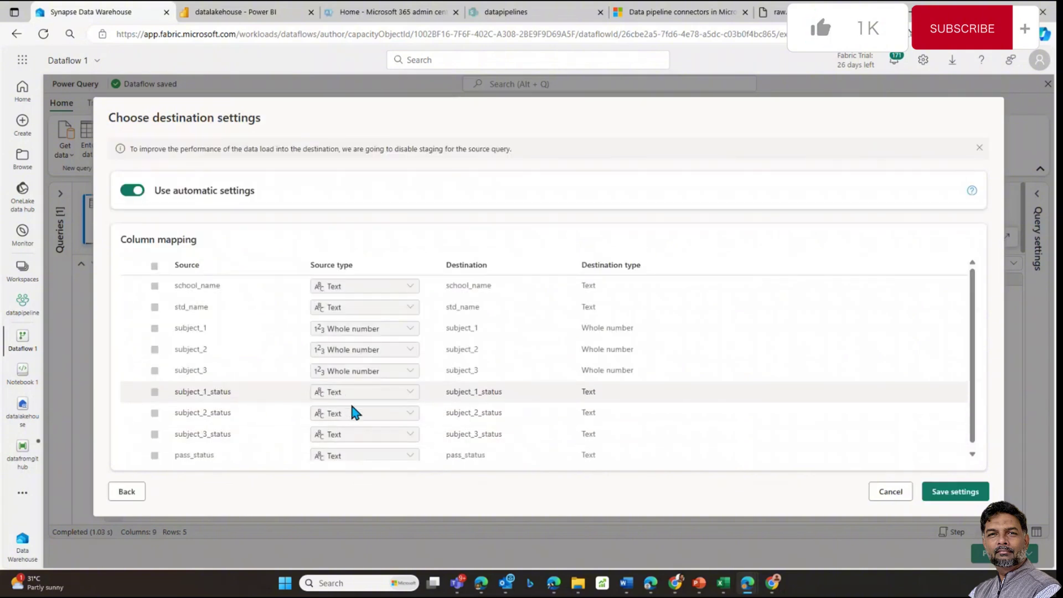
Turn off automatic settings for the destination, set the update method to Append, and review the column mapping
scroll(352, 406, "down", 1)
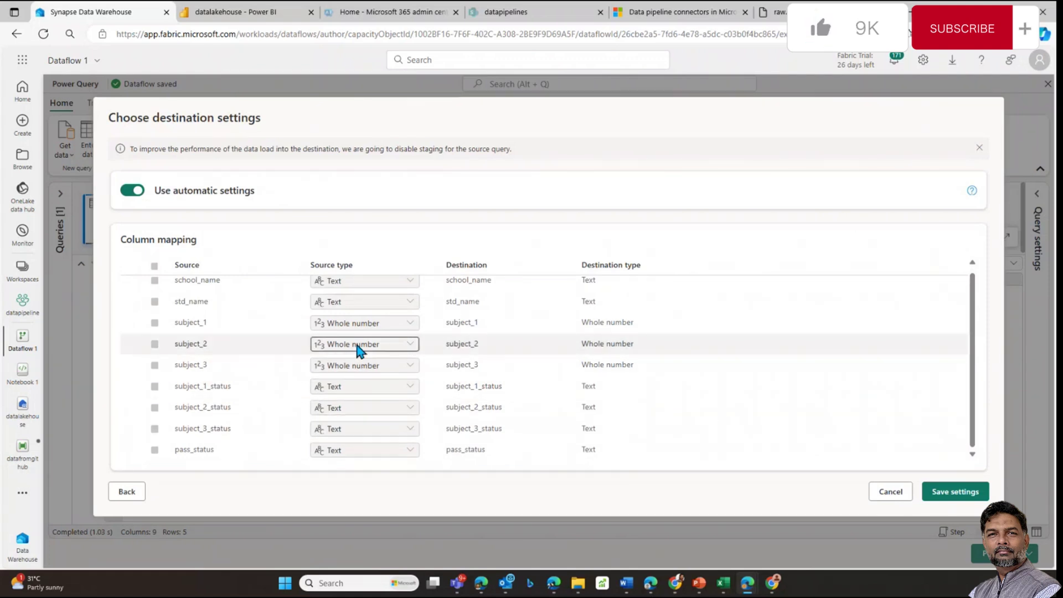
scroll(357, 350, "up", 1)
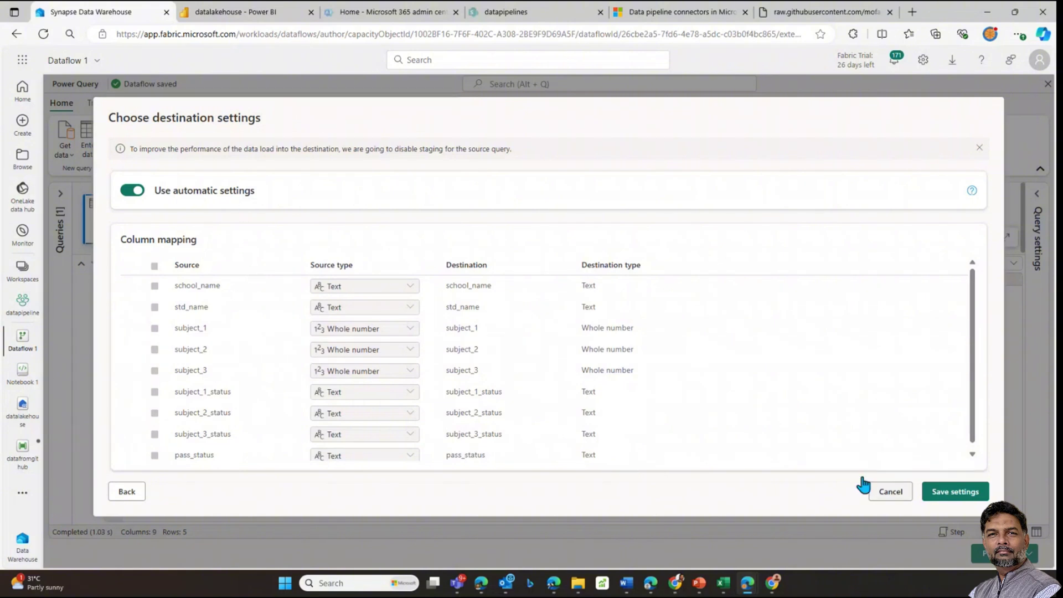
left_click(137, 192)
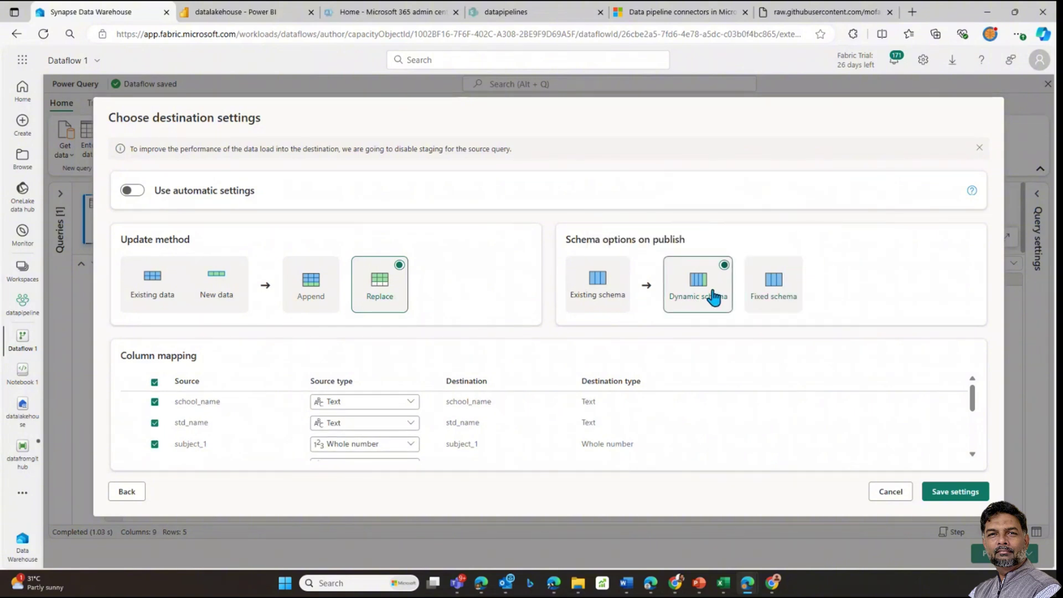
left_click(314, 287)
scroll(365, 421, "down", 2)
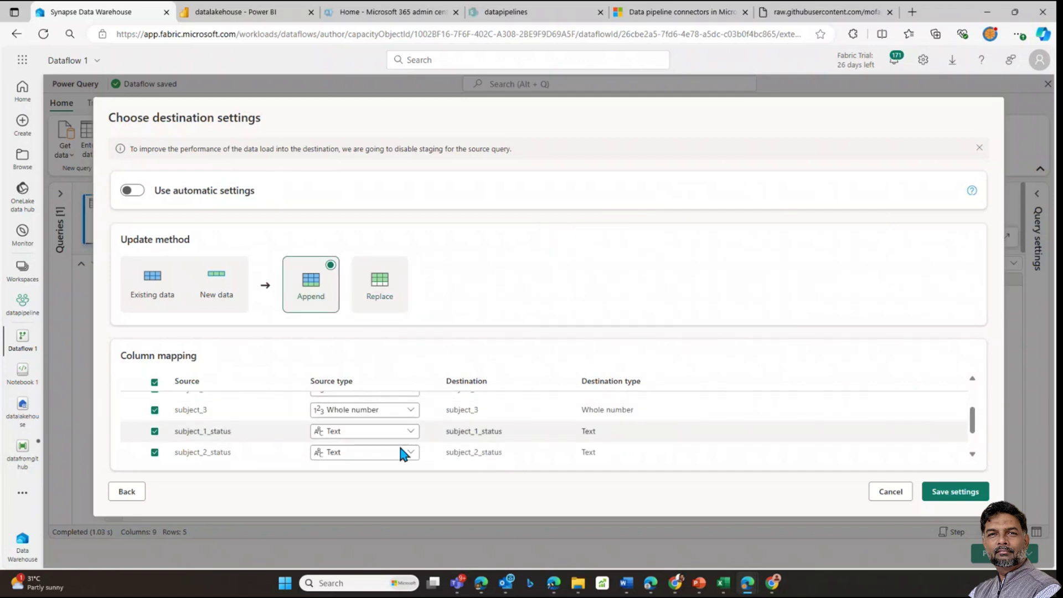
scroll(398, 445, "down", 1)
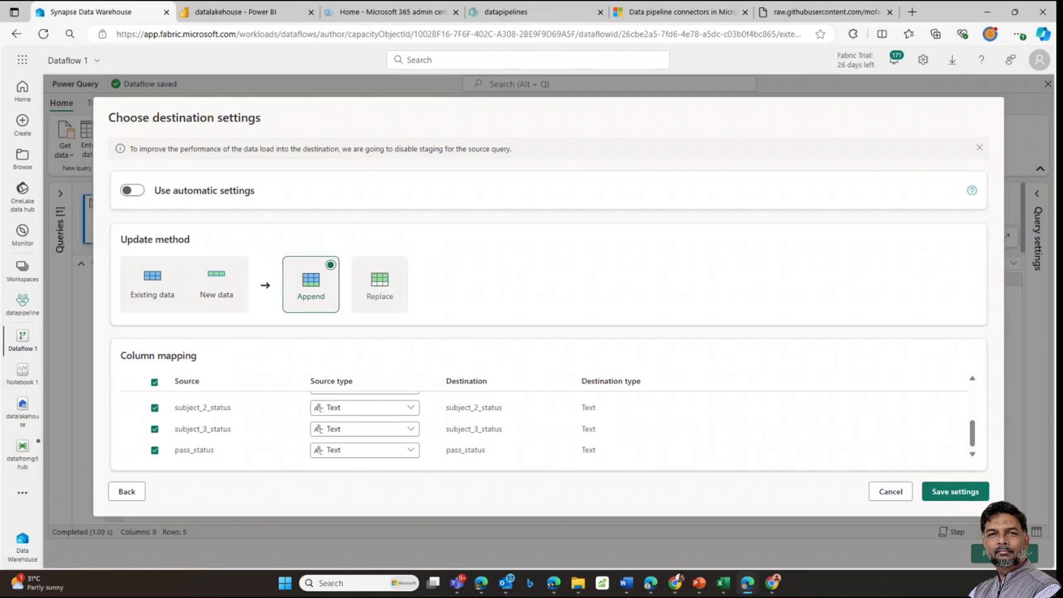
Save the destination settings and publish the dataflow
left_click(949, 492)
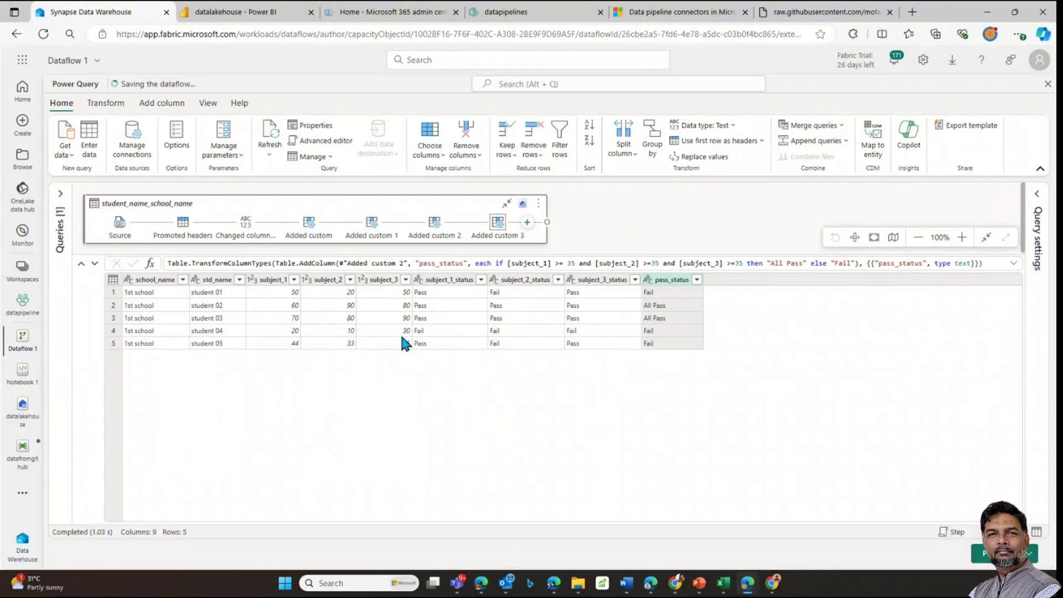
mouse_move(522, 208)
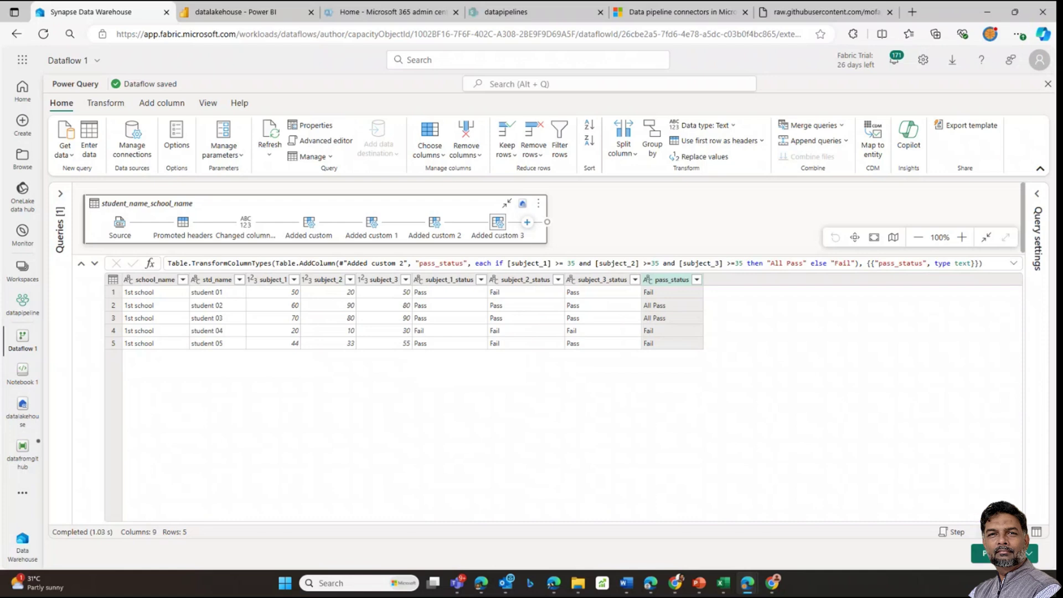
left_click(991, 553)
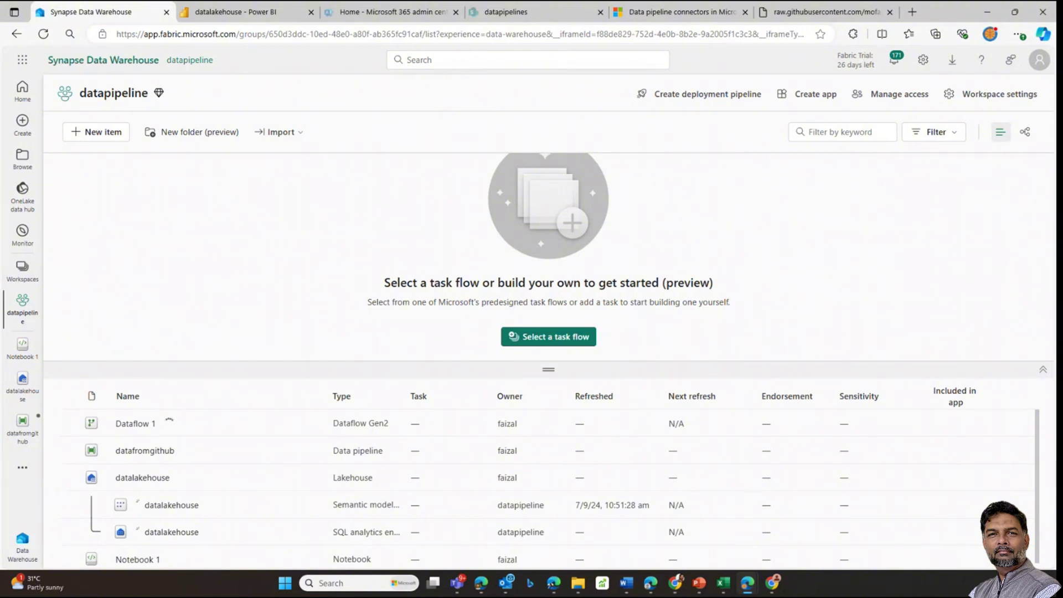
Create a new data pipeline named dataflowpipeline in the datapipeline workspace
left_click(118, 140)
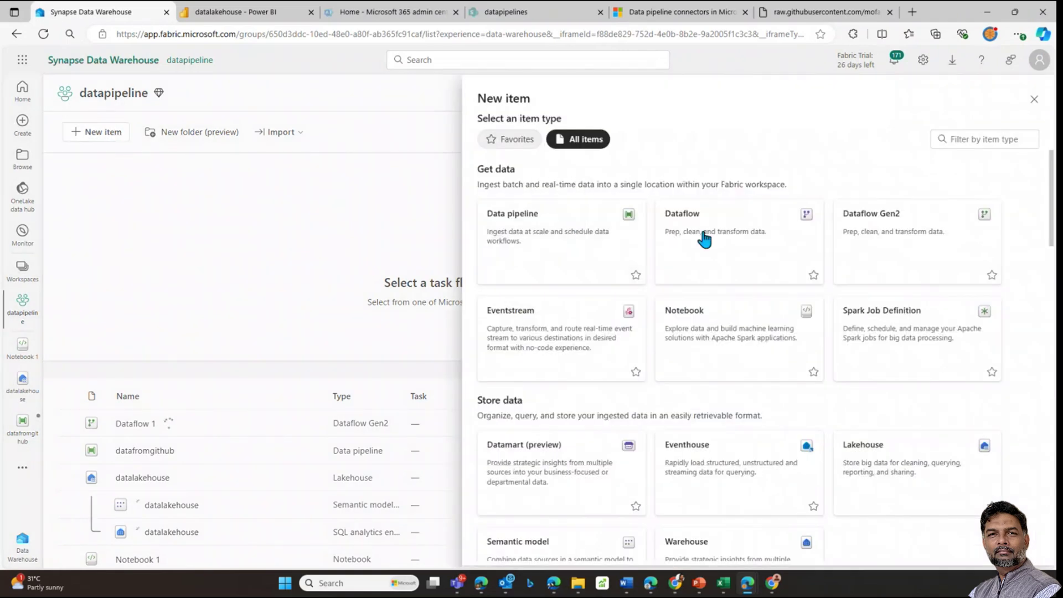
left_click(529, 219)
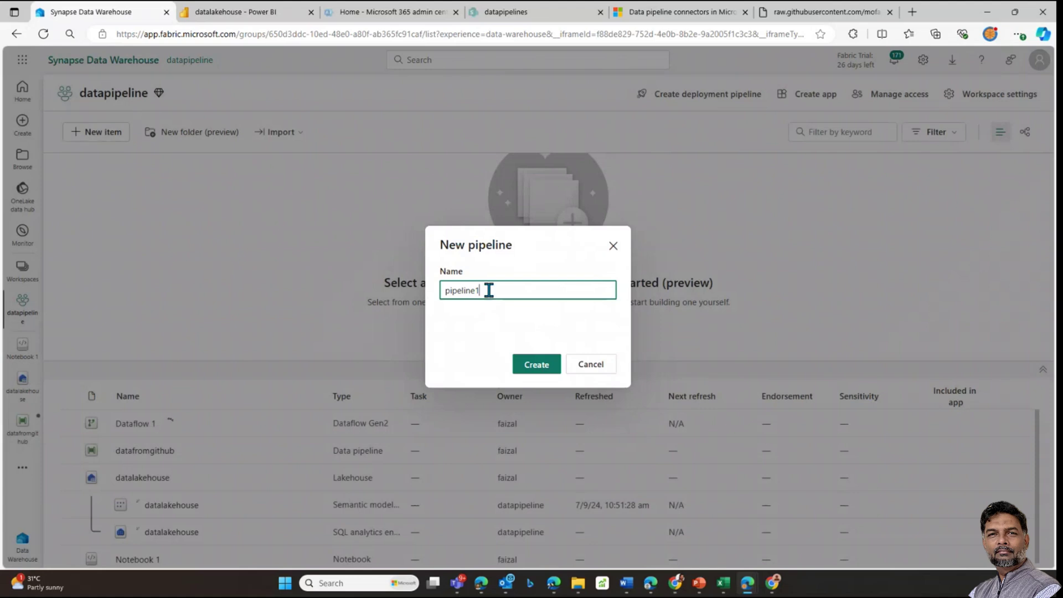
double_click(503, 294)
type("dataf")
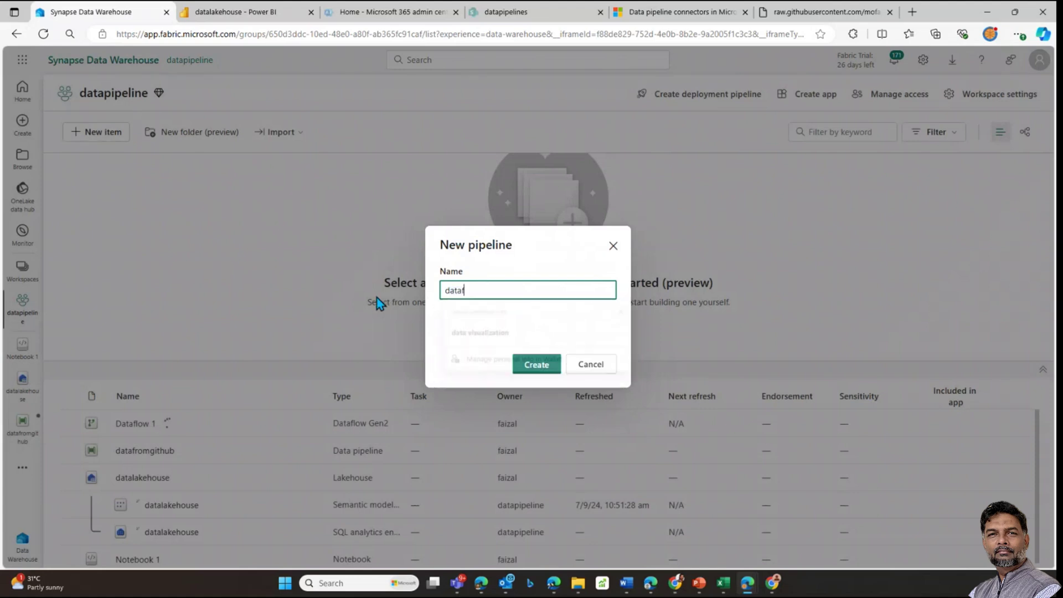
type("p")
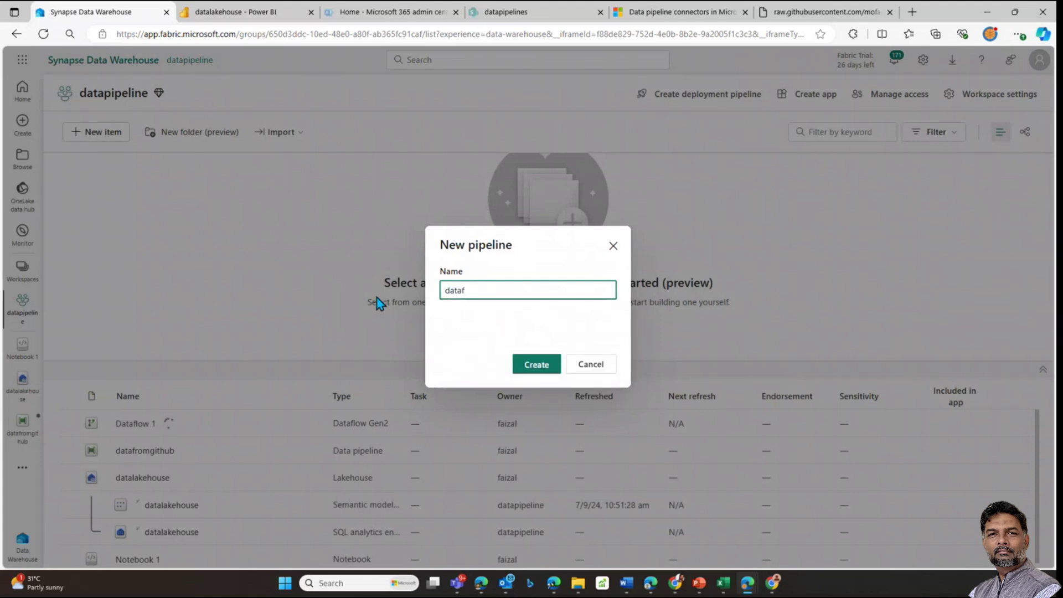
type("lowpipeline")
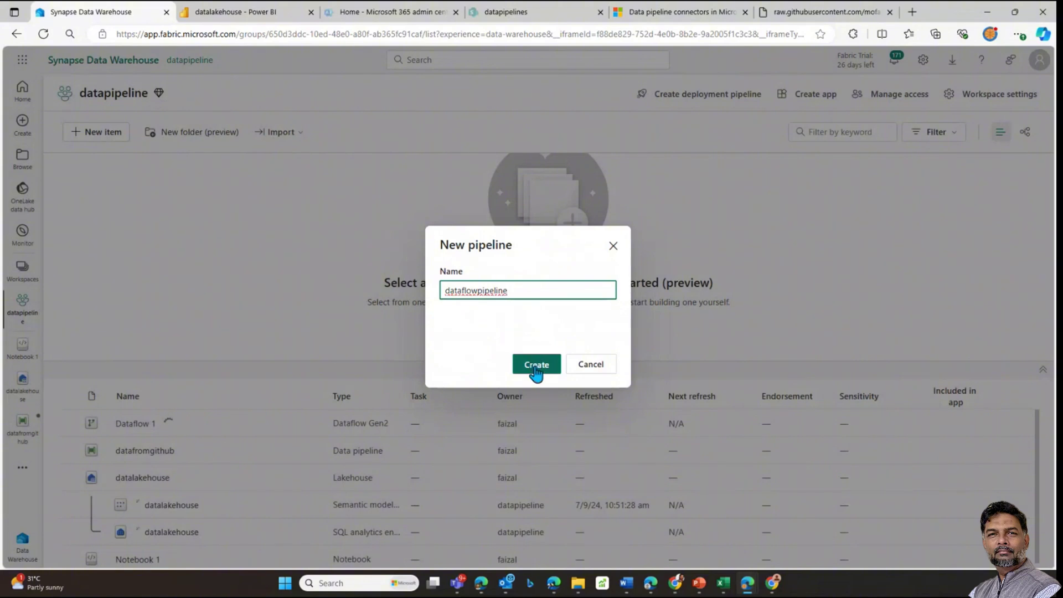
left_click(537, 364)
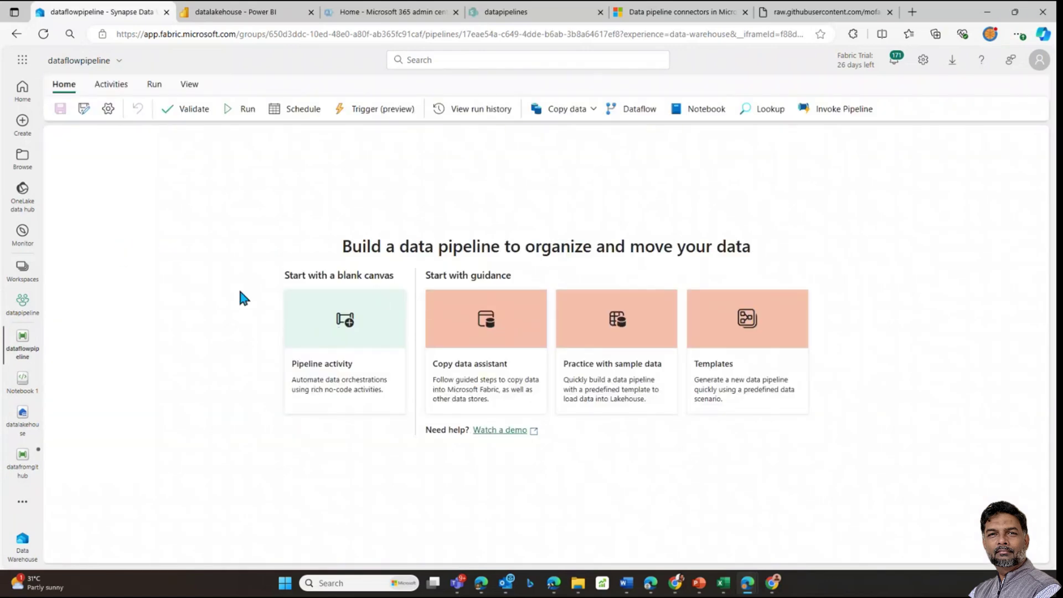
Add a Dataflow activity to the pipeline canvas and set it to call Dataflow 1 from the datapipeline workspace
left_click(324, 331)
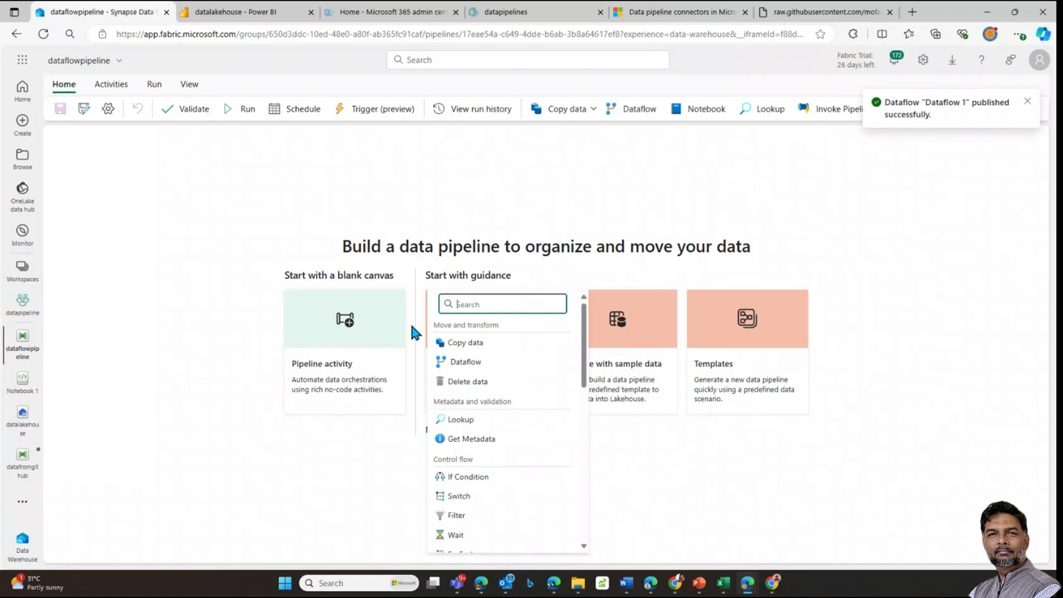
left_click(465, 366)
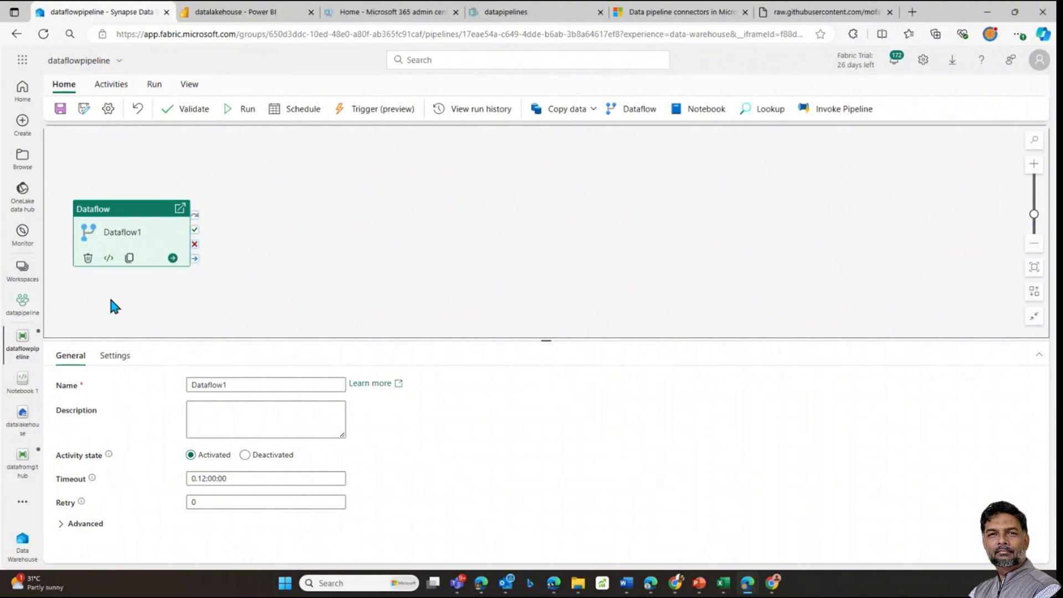
left_click(113, 354)
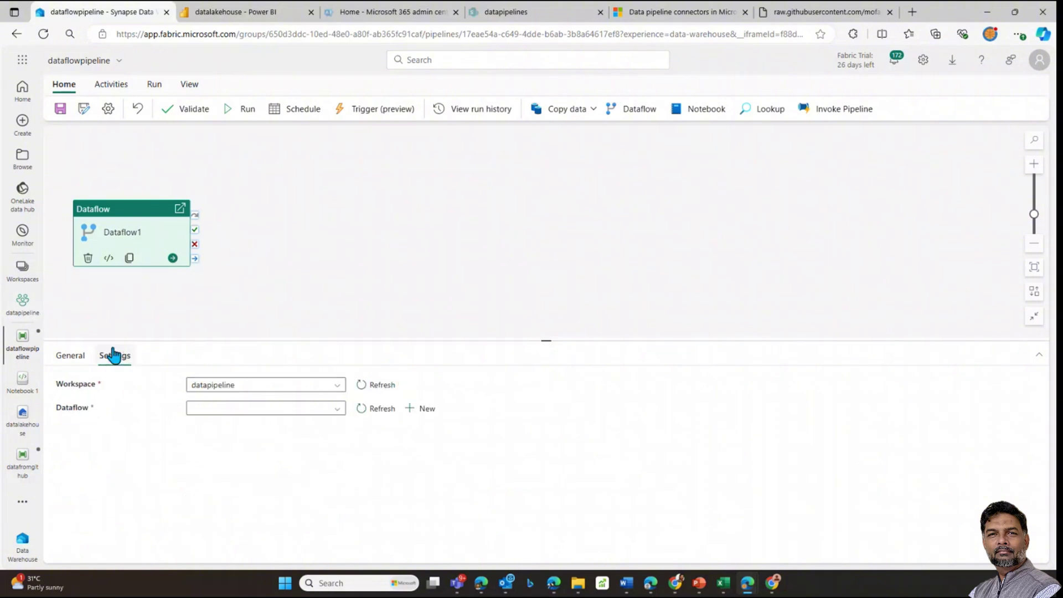
left_click(316, 409)
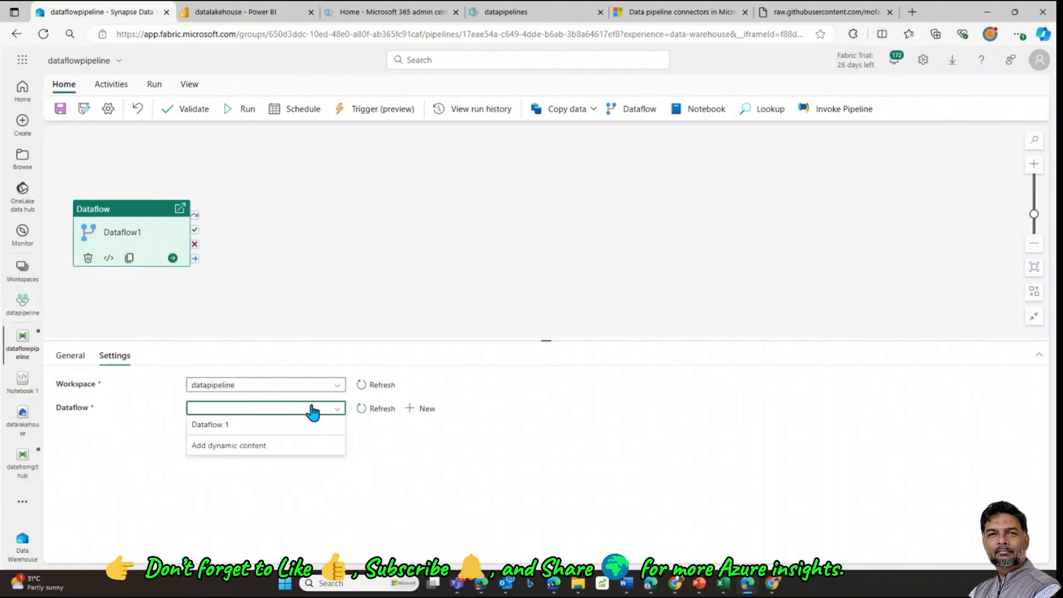
left_click(213, 428)
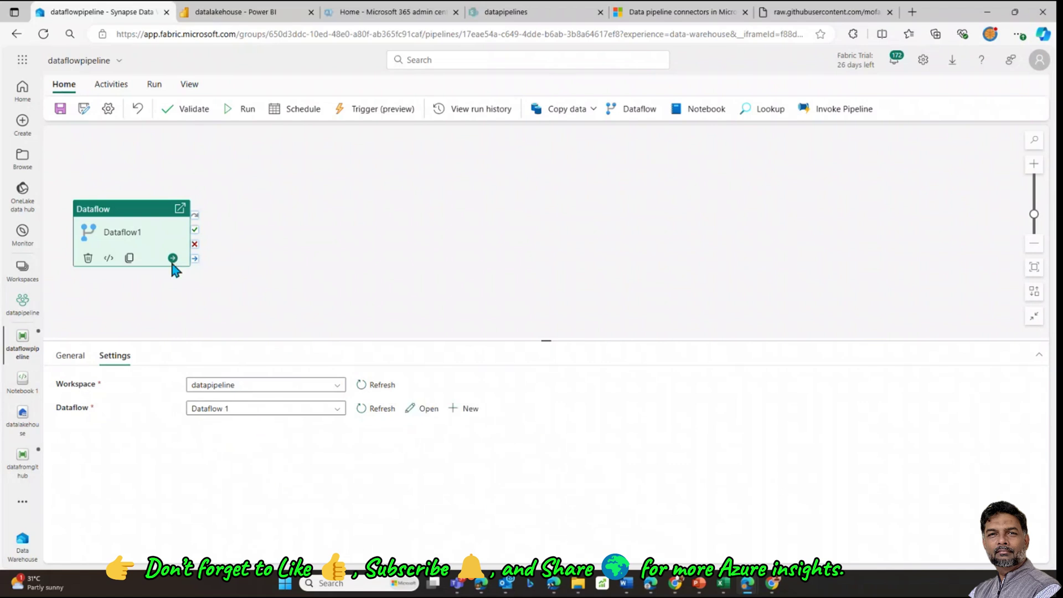
left_click_drag(129, 213, 310, 204)
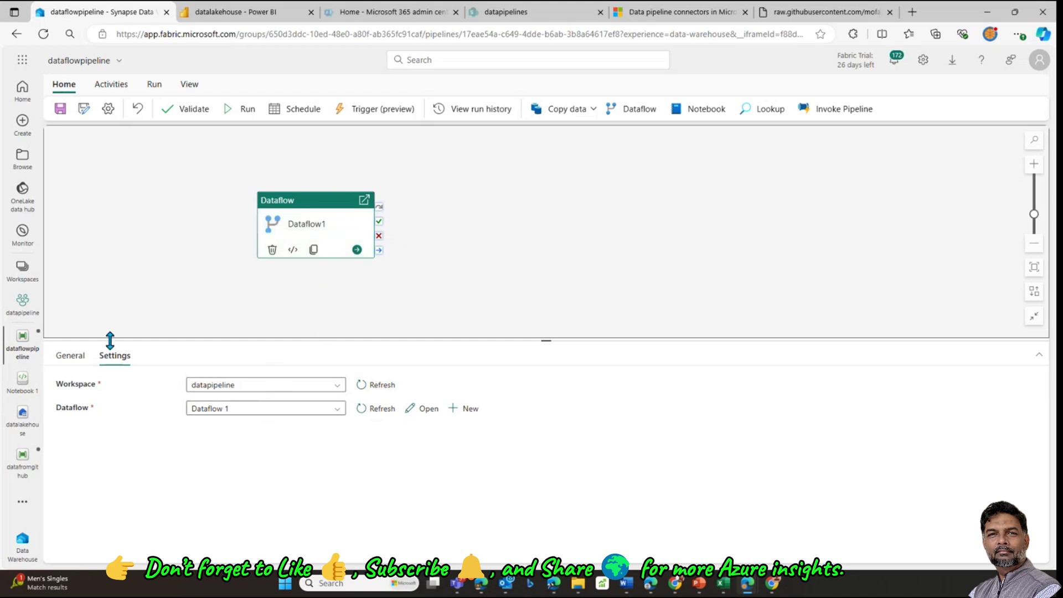
Save dataflowpipeline and run it with the Dataflow activity
left_click(60, 109)
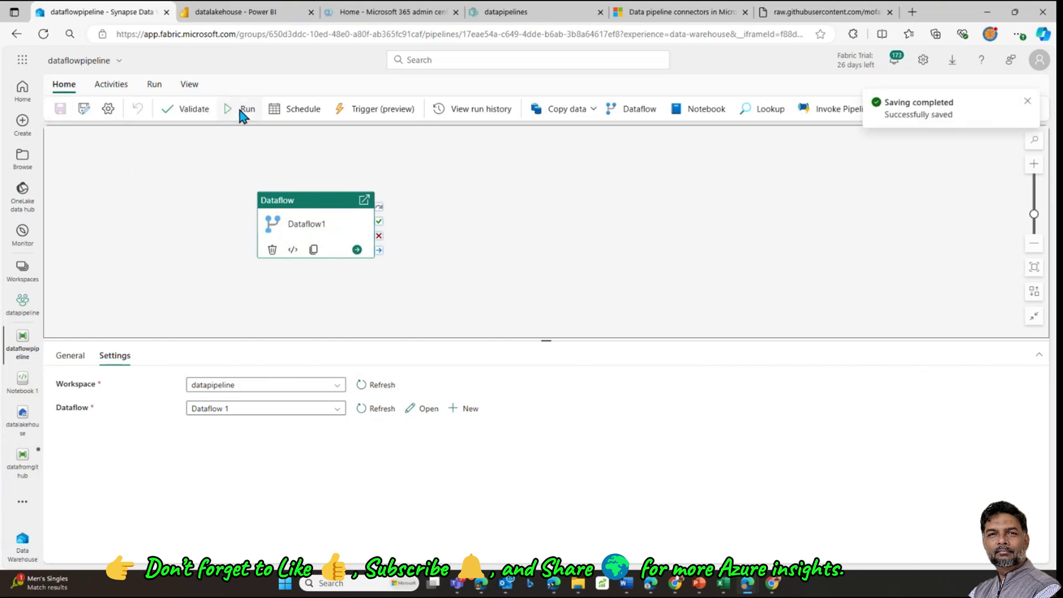
left_click(240, 111)
left_click(593, 248)
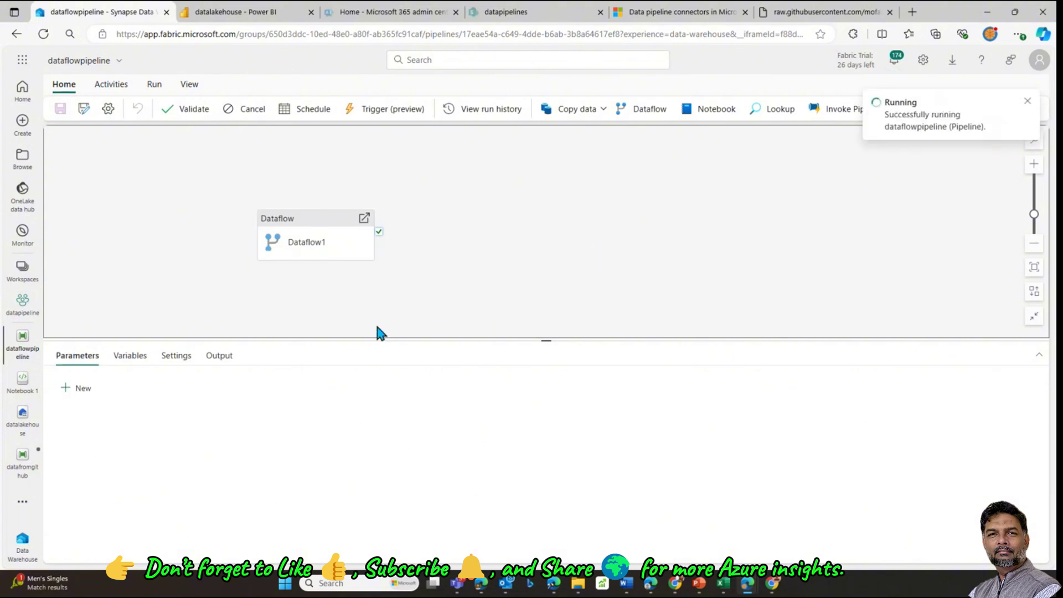
left_click(292, 230)
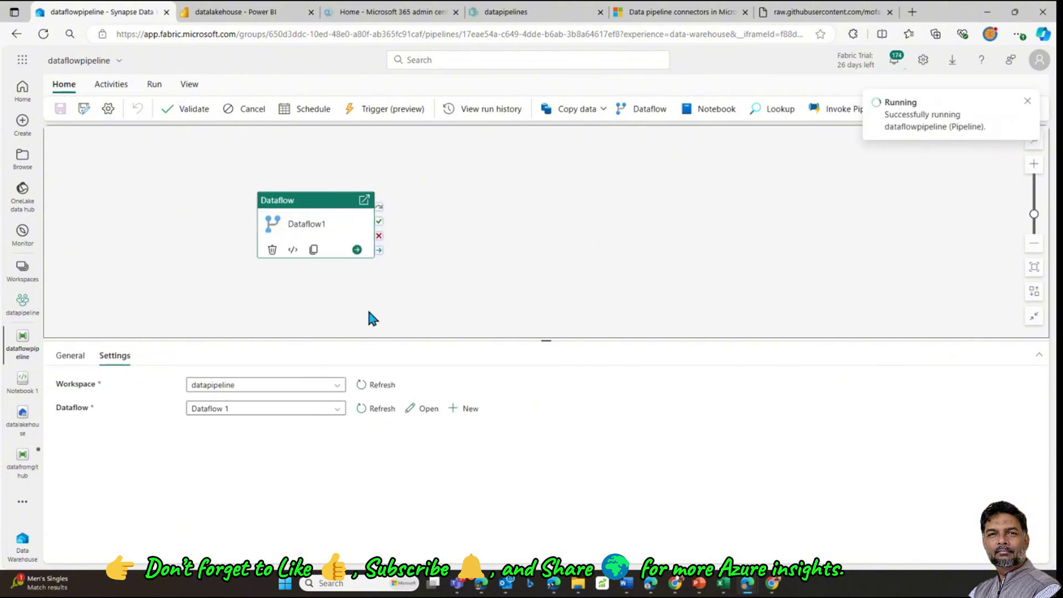
left_click(490, 277)
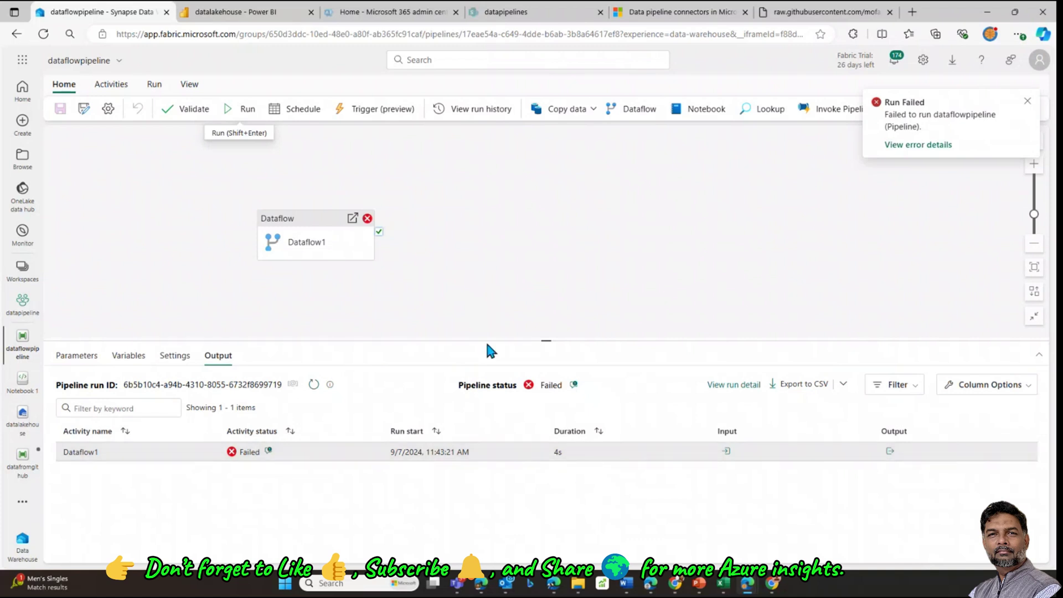
Examine the error details of the Dataflow1 activity in the pipeline's run output
left_click(368, 221)
left_click(368, 221)
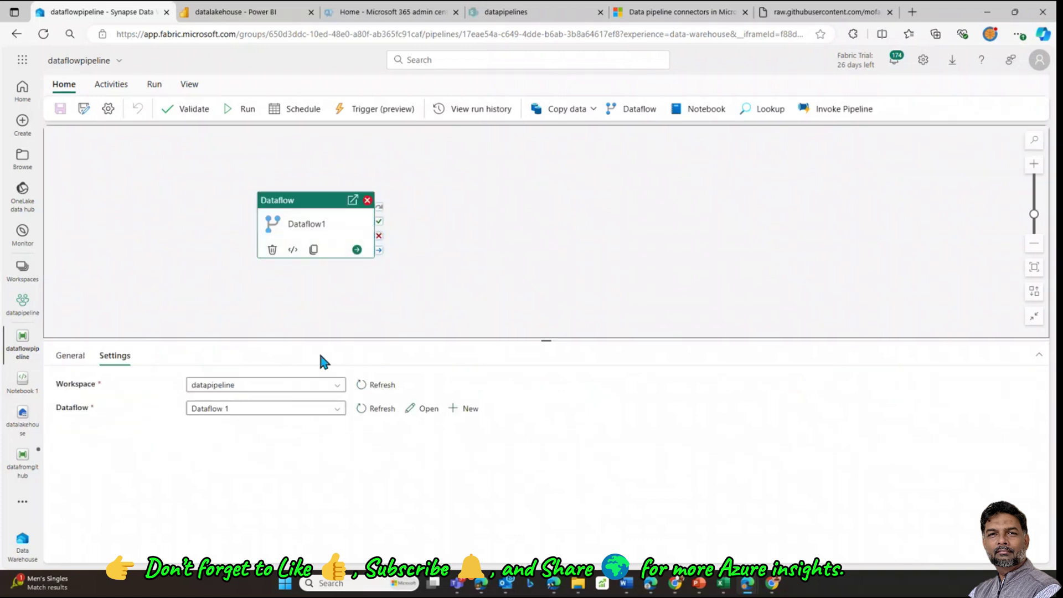
left_click(382, 202)
left_click(83, 456)
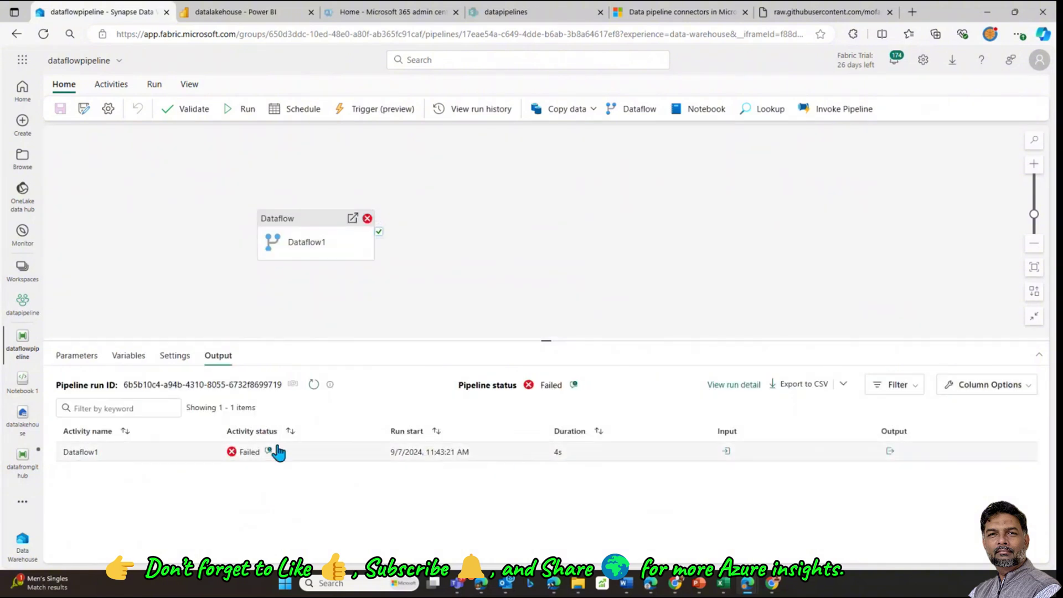
left_click(245, 455)
left_click(268, 451)
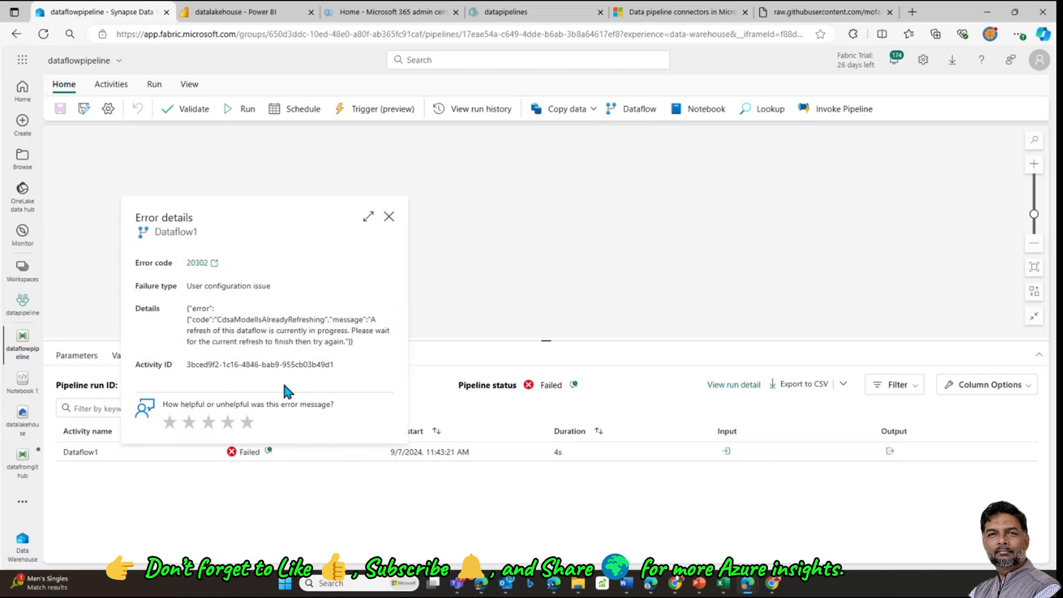
left_click(389, 216)
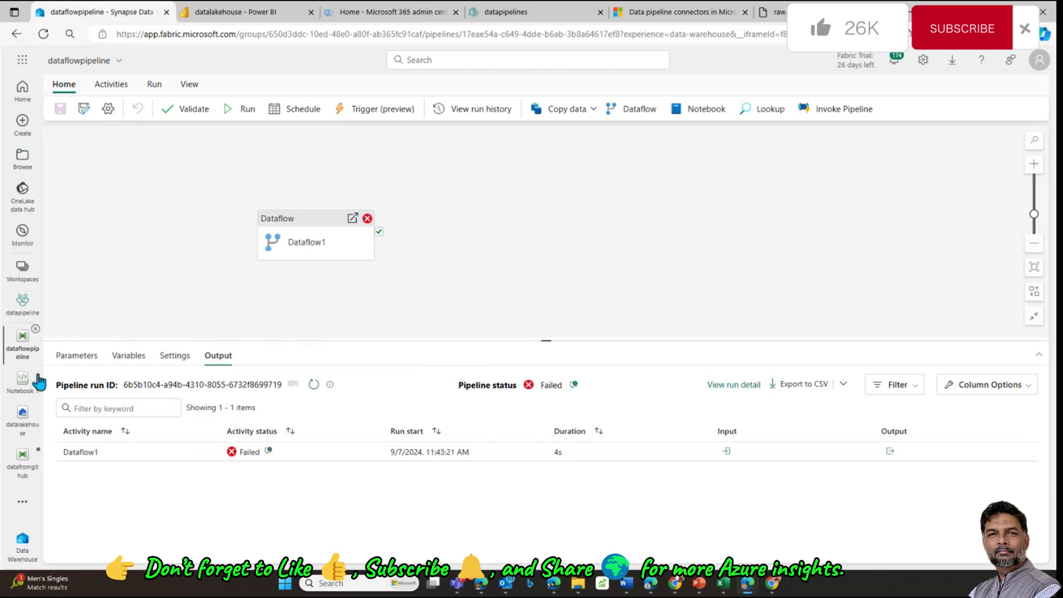
Close the datafromgithub pipeline, discarding its unsaved changes, and return to dataflowpipeline
left_click(23, 465)
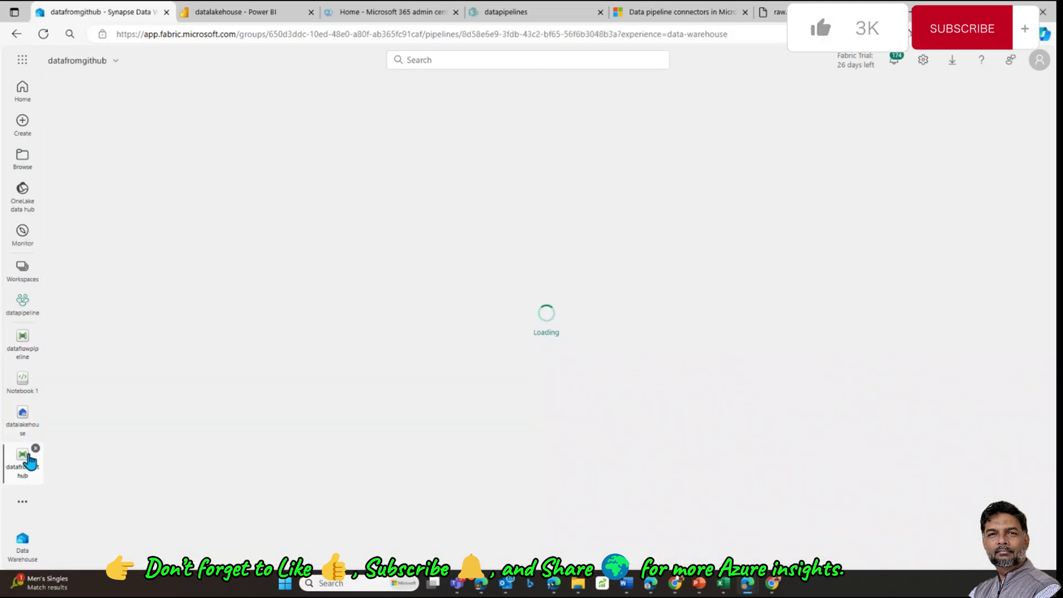
left_click(35, 449)
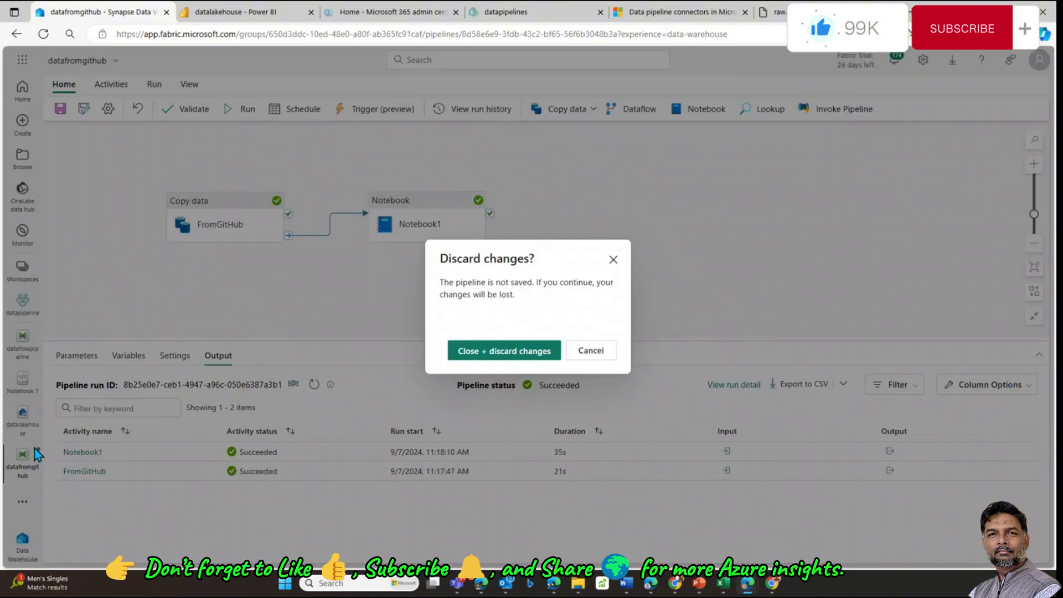
left_click(469, 350)
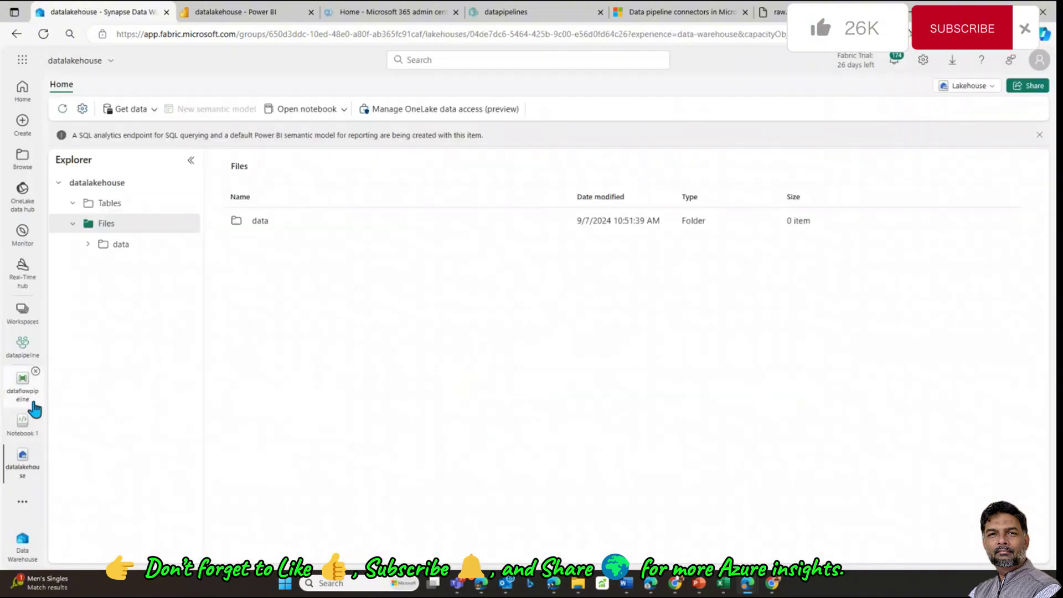
left_click(22, 390)
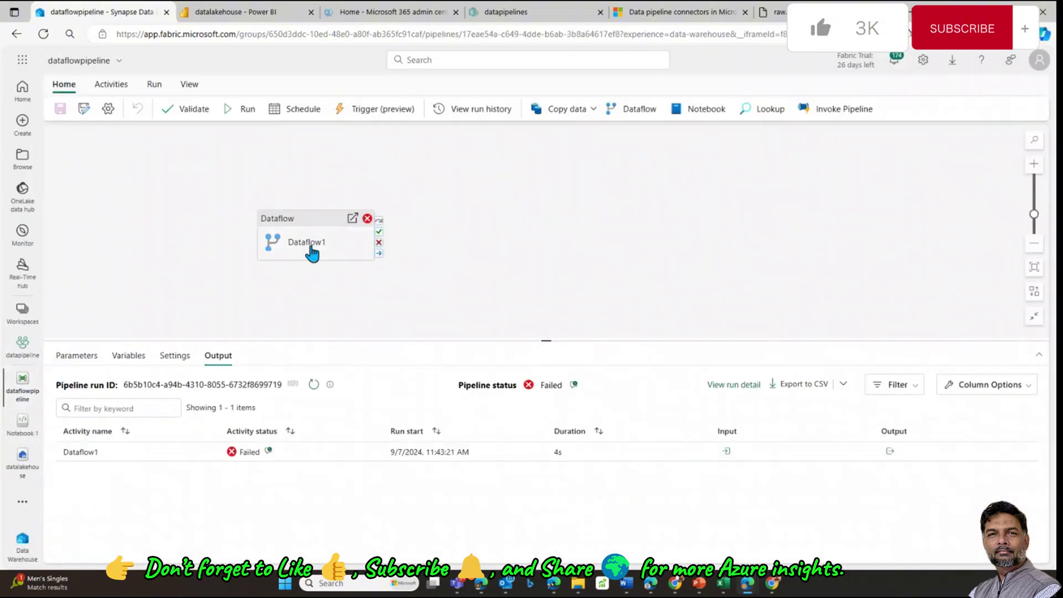
Open Dataflow 1 from the datapipeline workspace to review its query, and close it without changes
left_click(24, 357)
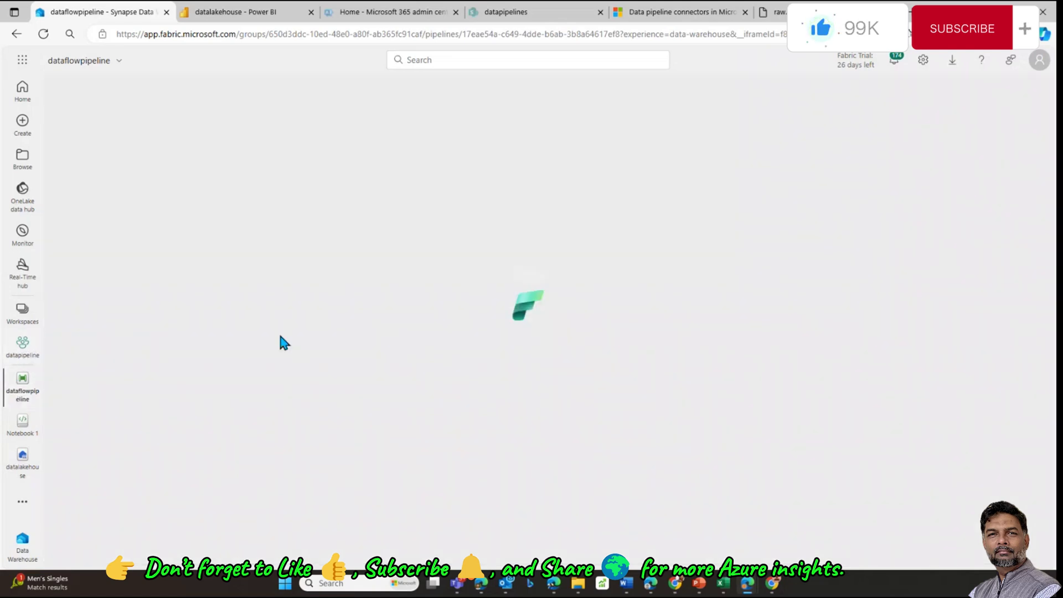
scroll(153, 448, "down", 2)
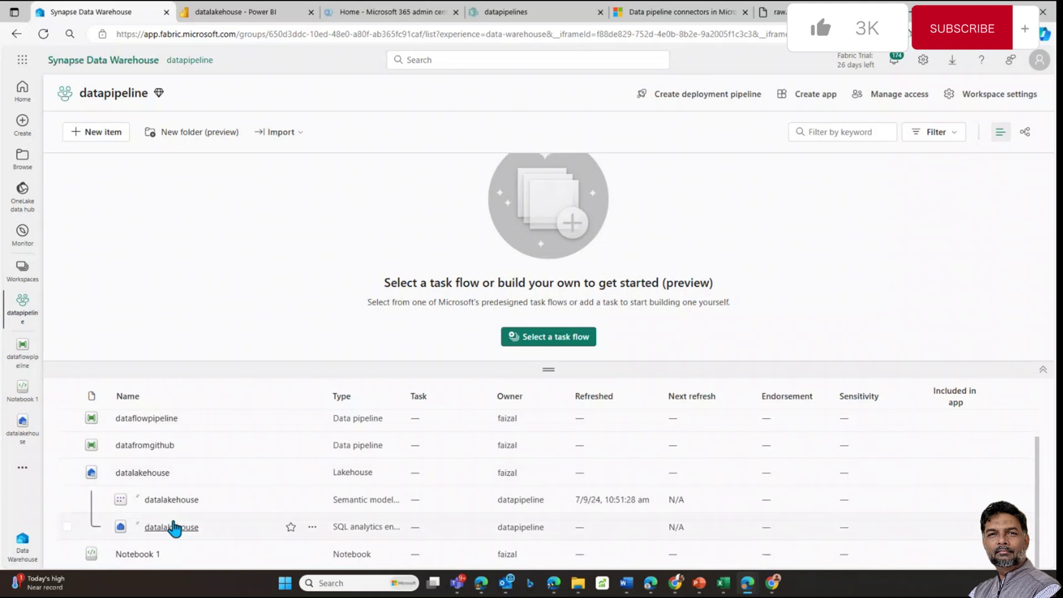
scroll(175, 454, "up", 1)
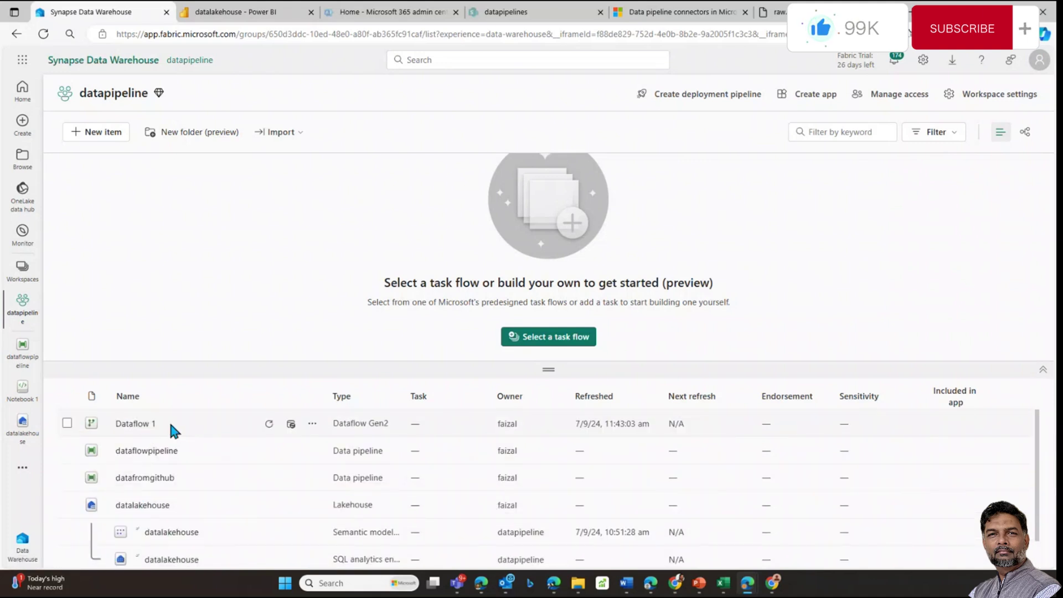
left_click(312, 424)
left_click(138, 424)
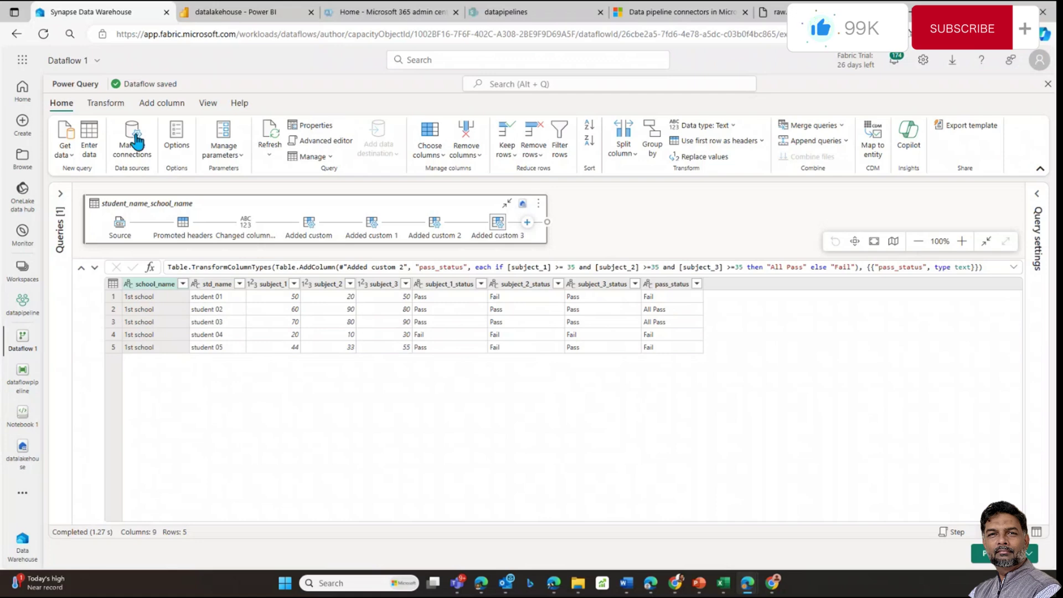
left_click(19, 300)
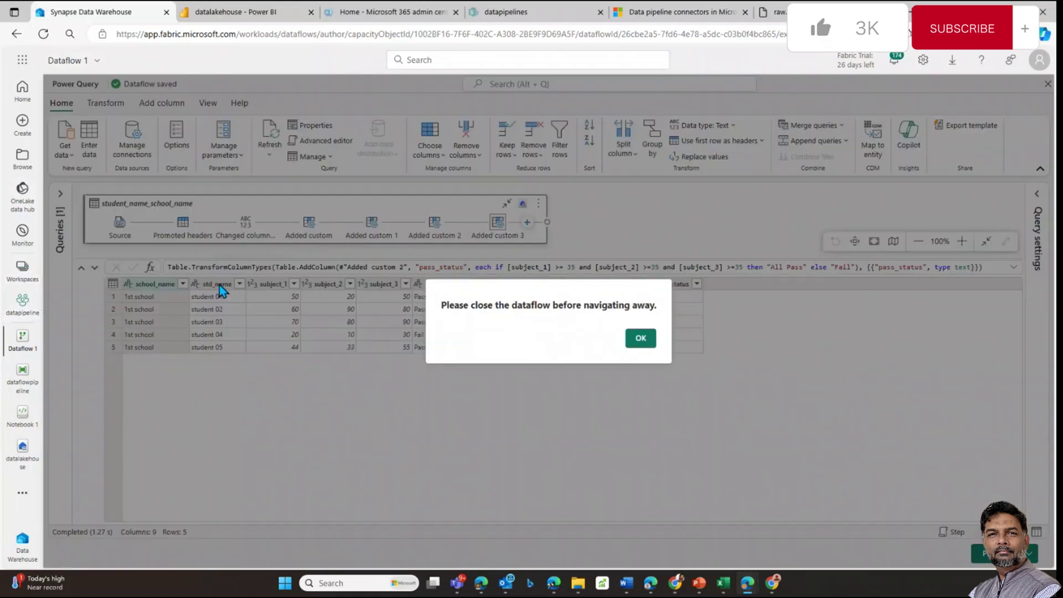
left_click(645, 335)
left_click(1047, 87)
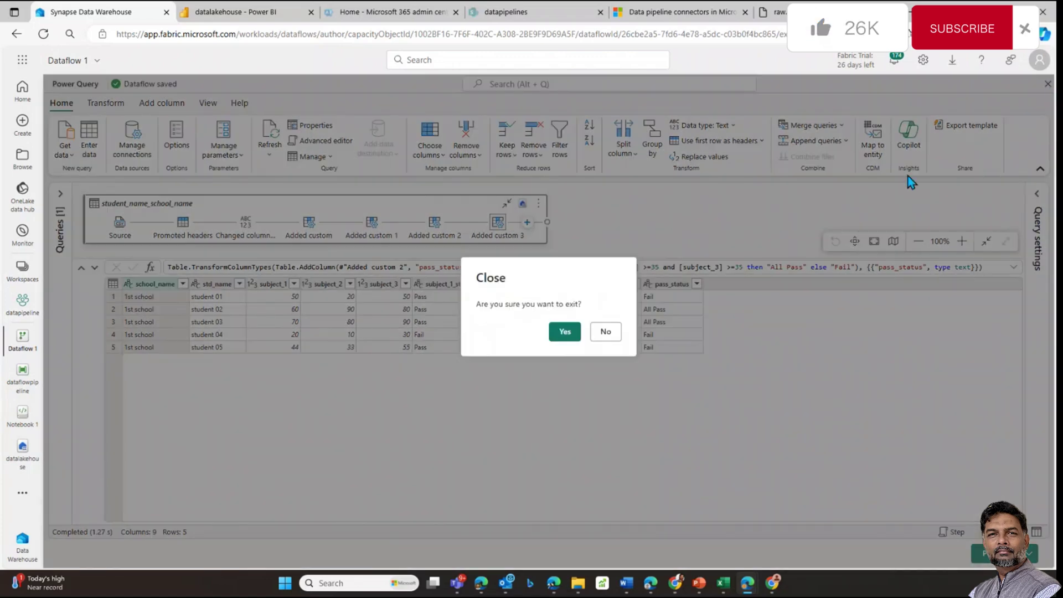
left_click(556, 330)
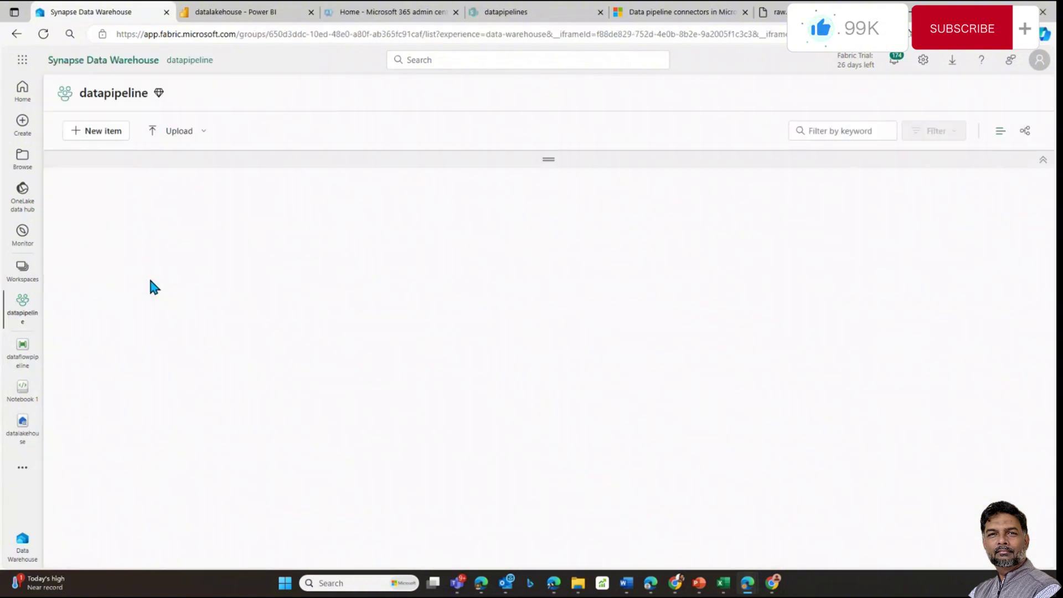
Reopen dataflowpipeline from the workspace and run it again
left_click(137, 455)
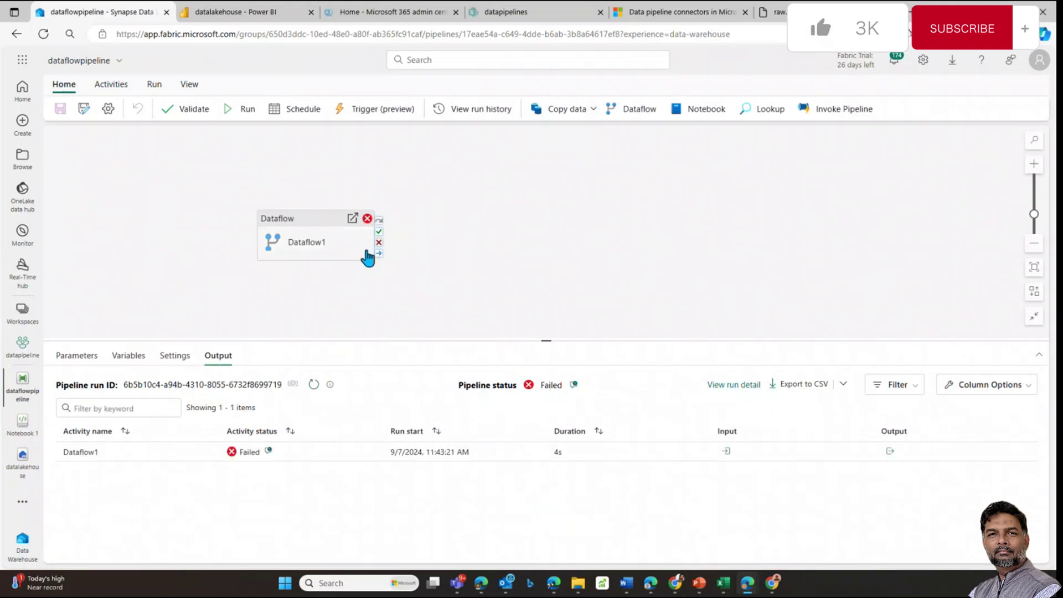
left_click(311, 385)
left_click(328, 244)
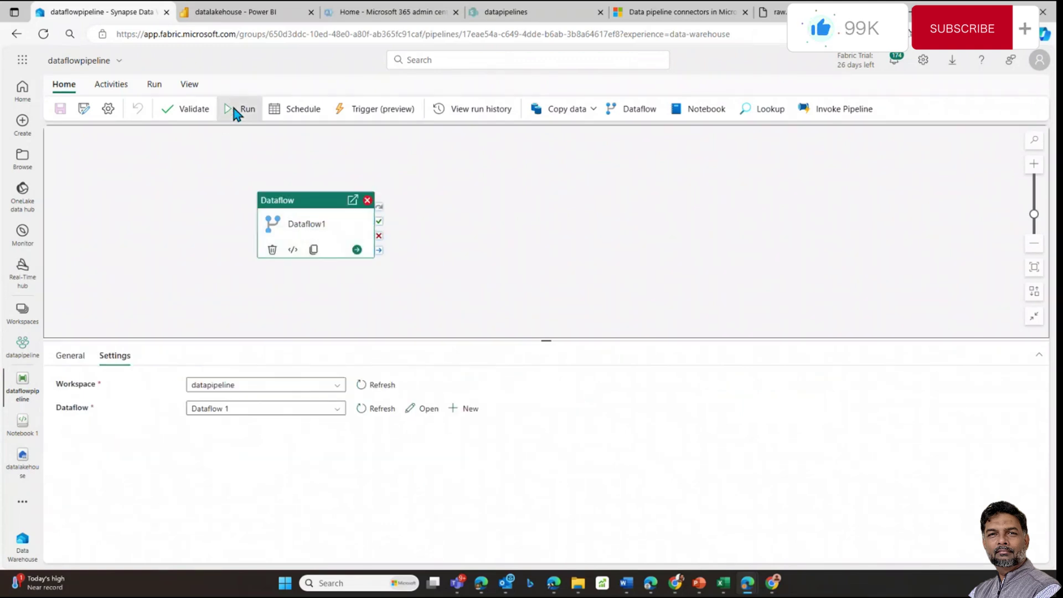
left_click(231, 104)
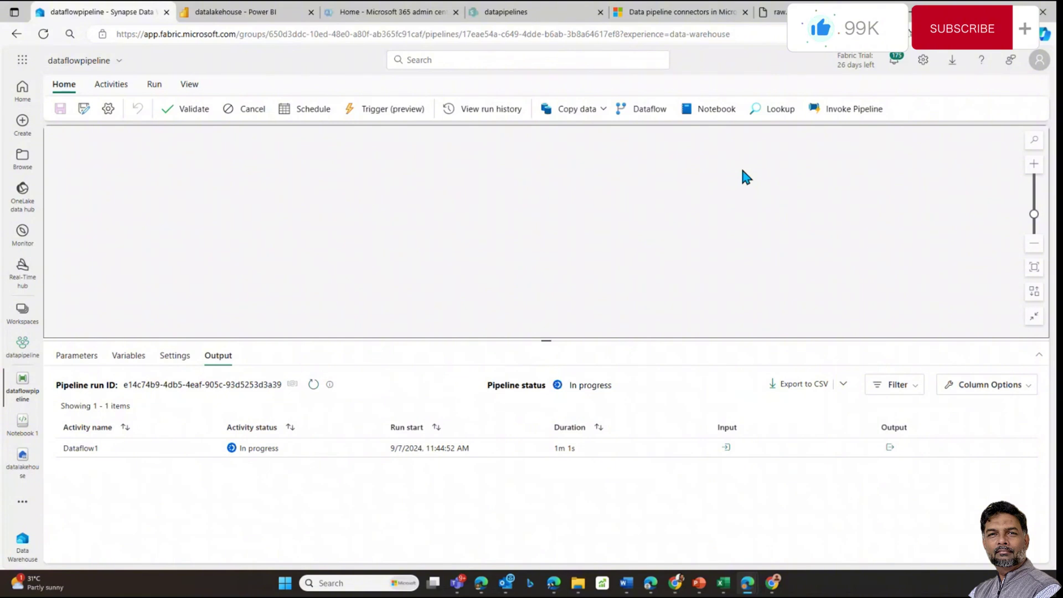
Refresh the datalakehouse tables and inspect the dataflow_student_table folder under Unidentified
left_click(254, 14)
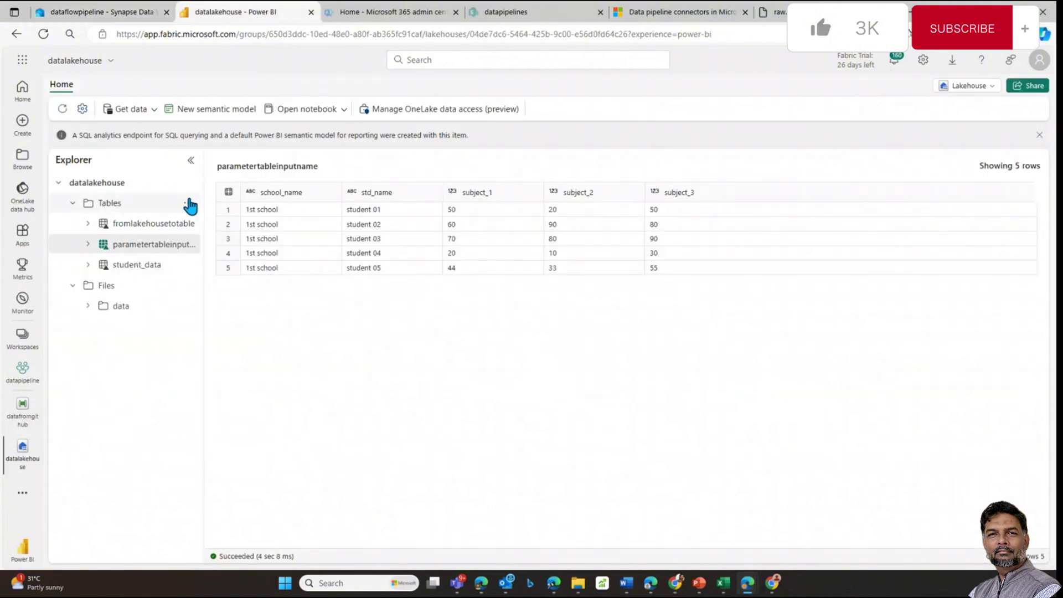
left_click(190, 205)
left_click(208, 277)
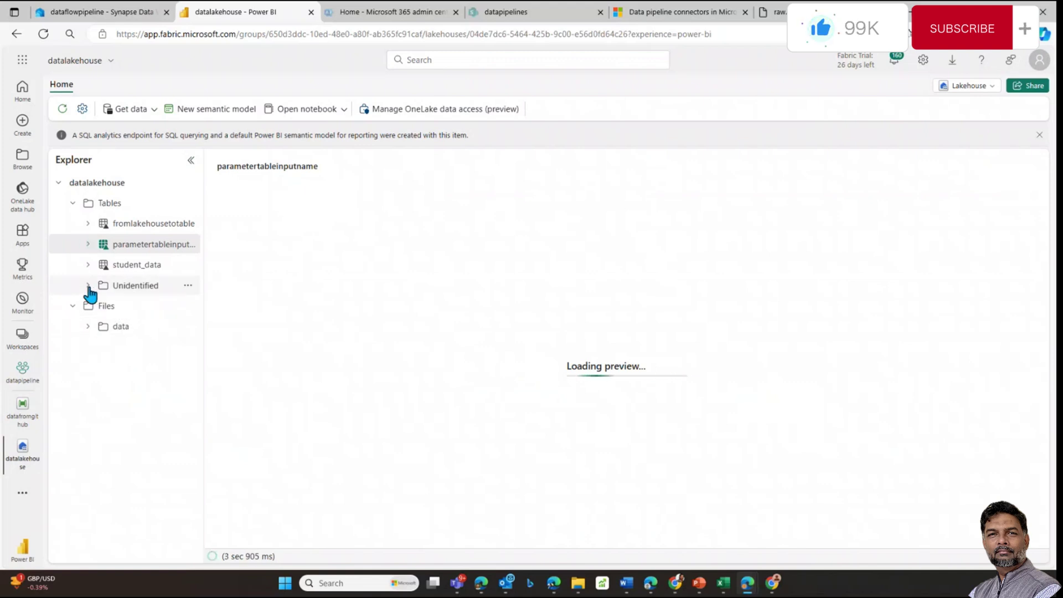
left_click(130, 292)
left_click(281, 237)
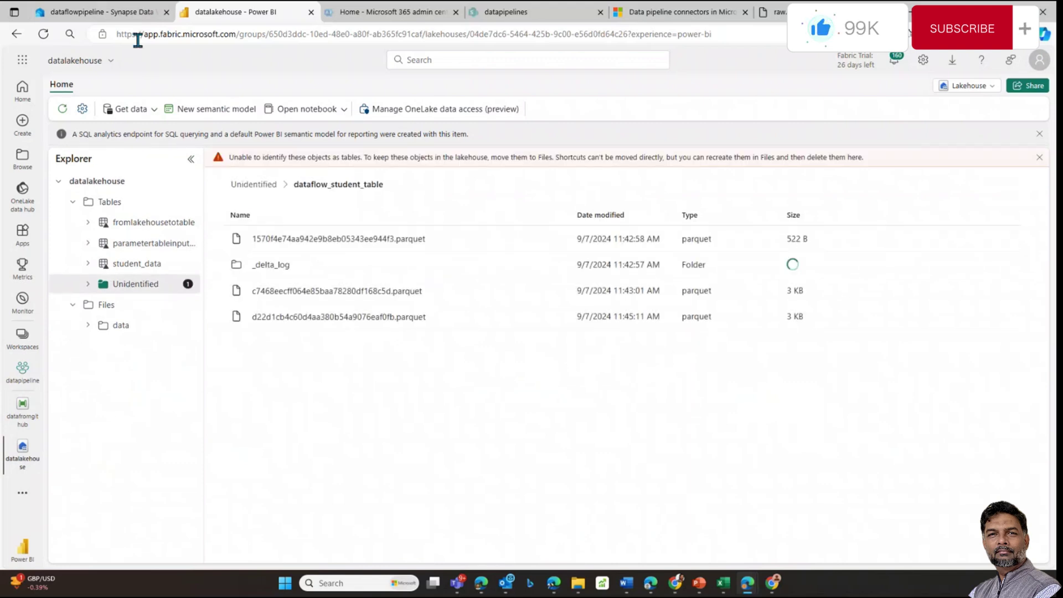
Refresh the datalakehouse tables again and preview the student_data table
left_click(188, 203)
left_click(209, 272)
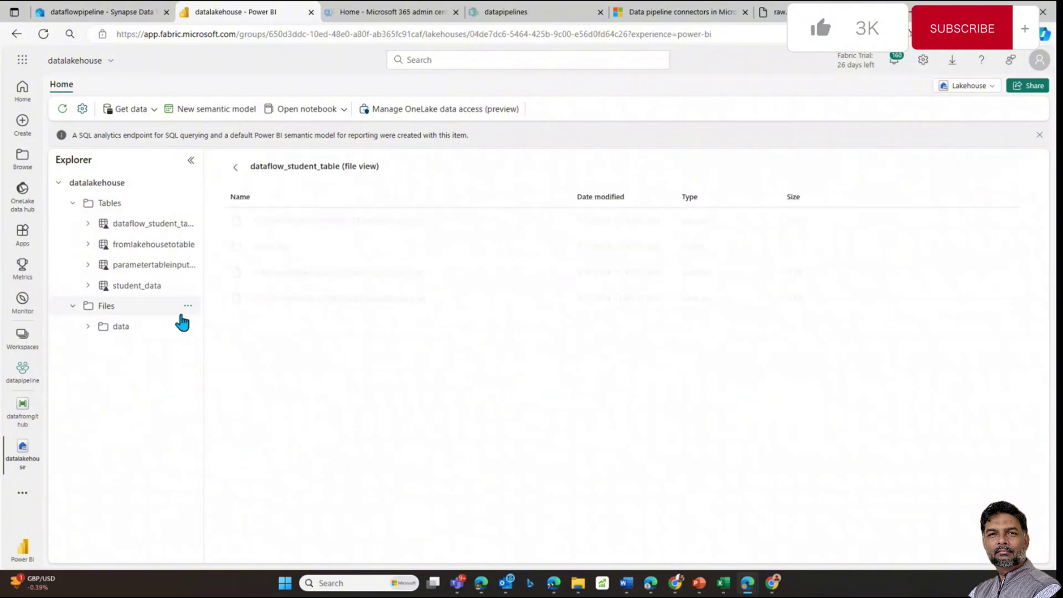
left_click(141, 286)
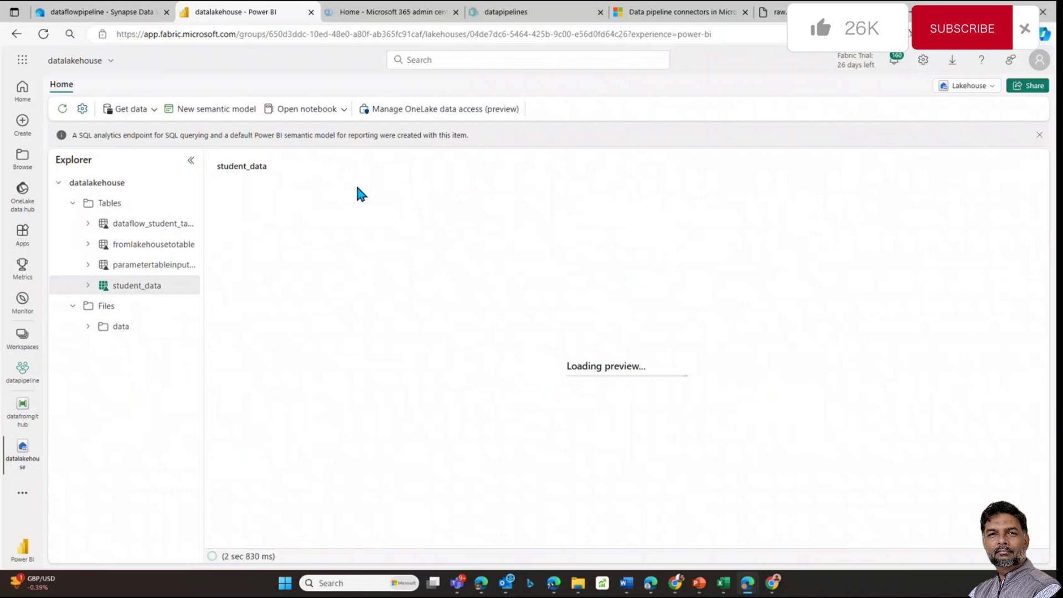
Return to dataflowpipeline and check the output of the Dataflow1 activity run
left_click(133, 21)
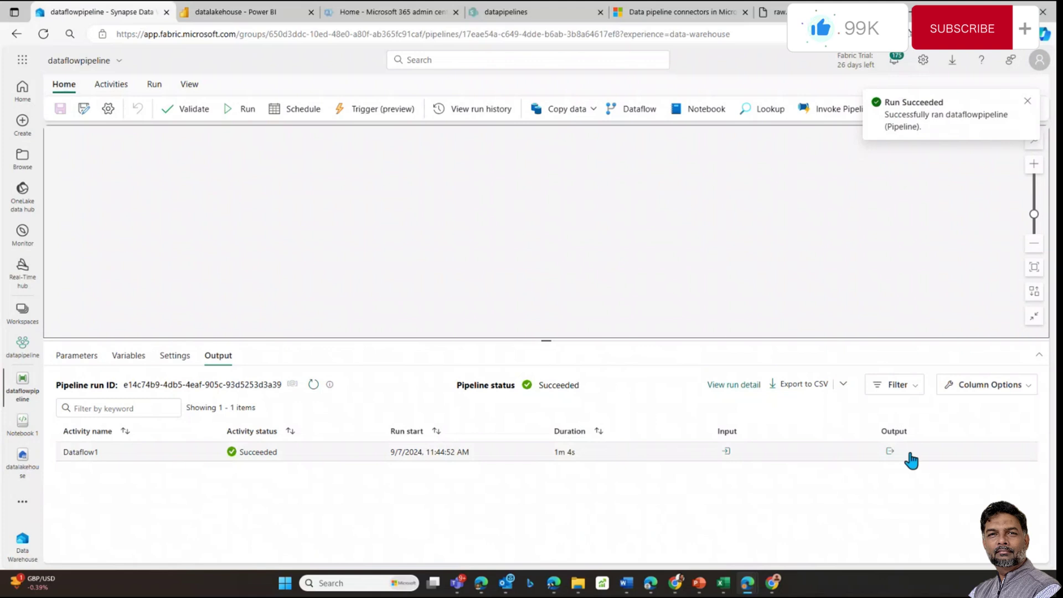
left_click(890, 453)
left_click(1000, 283)
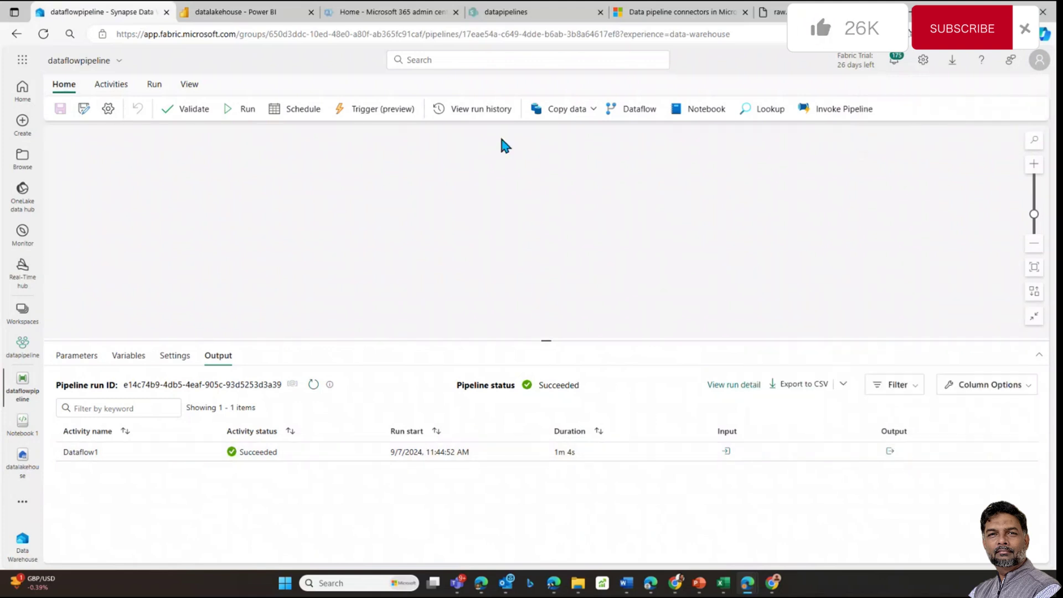
Refresh the datalakehouse tables until up to date and preview the dataflow_student_table table
left_click(256, 21)
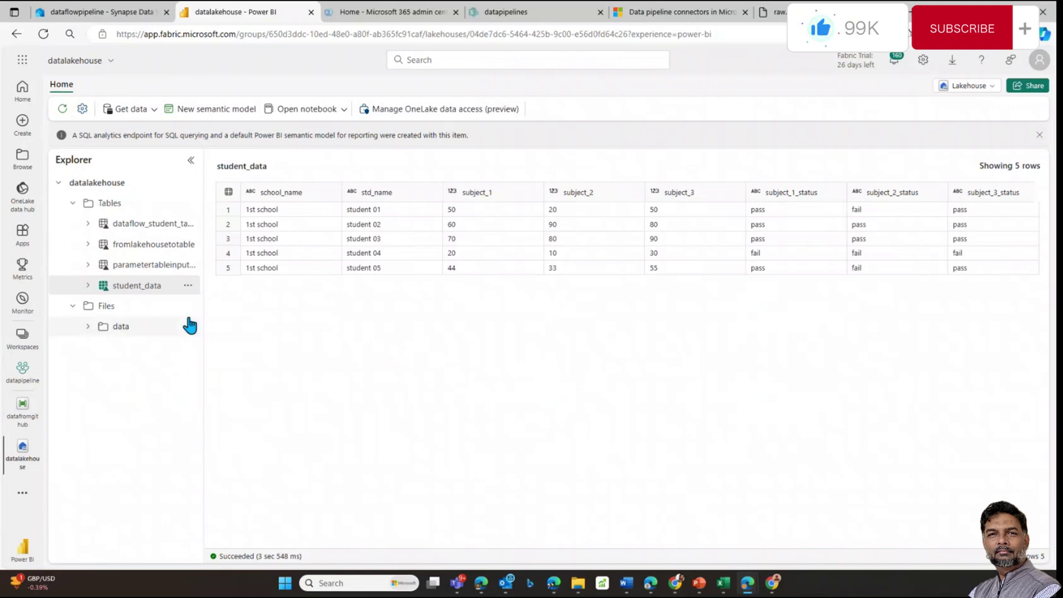
left_click(187, 203)
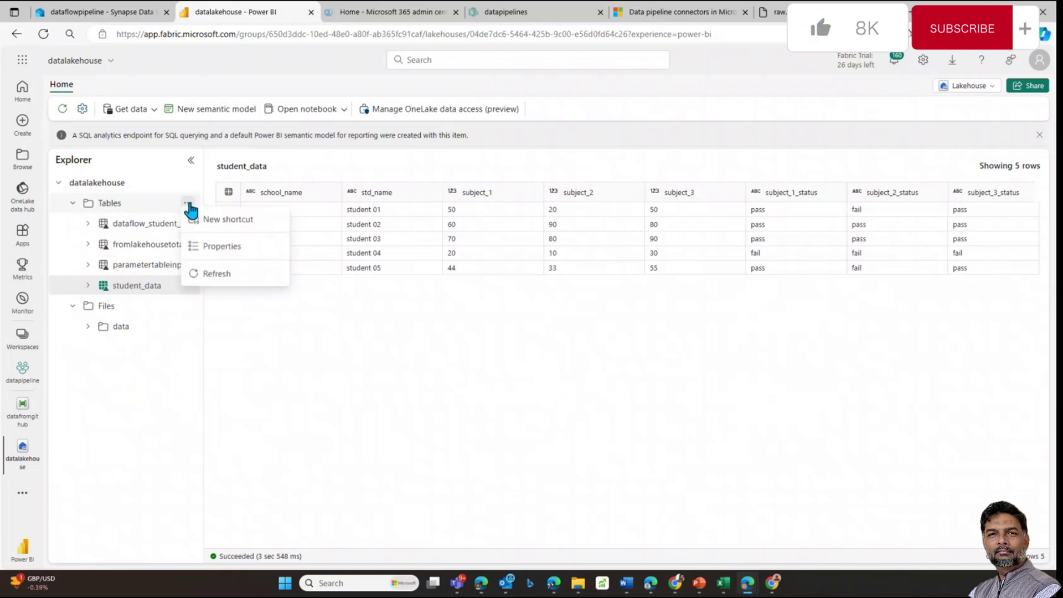
left_click(212, 274)
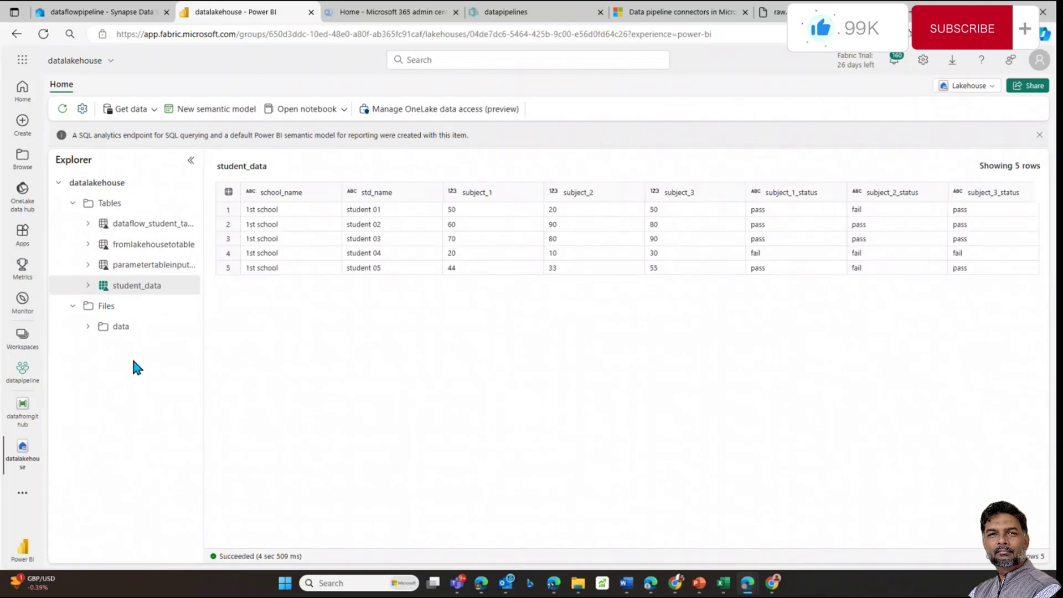
left_click(189, 204)
left_click(209, 275)
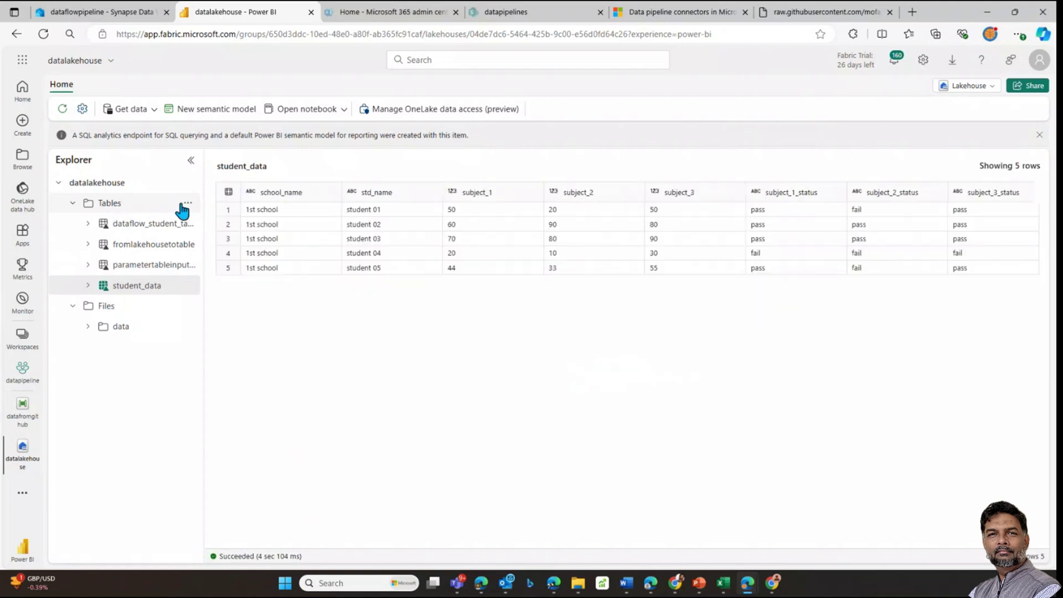
left_click(188, 203)
left_click(206, 277)
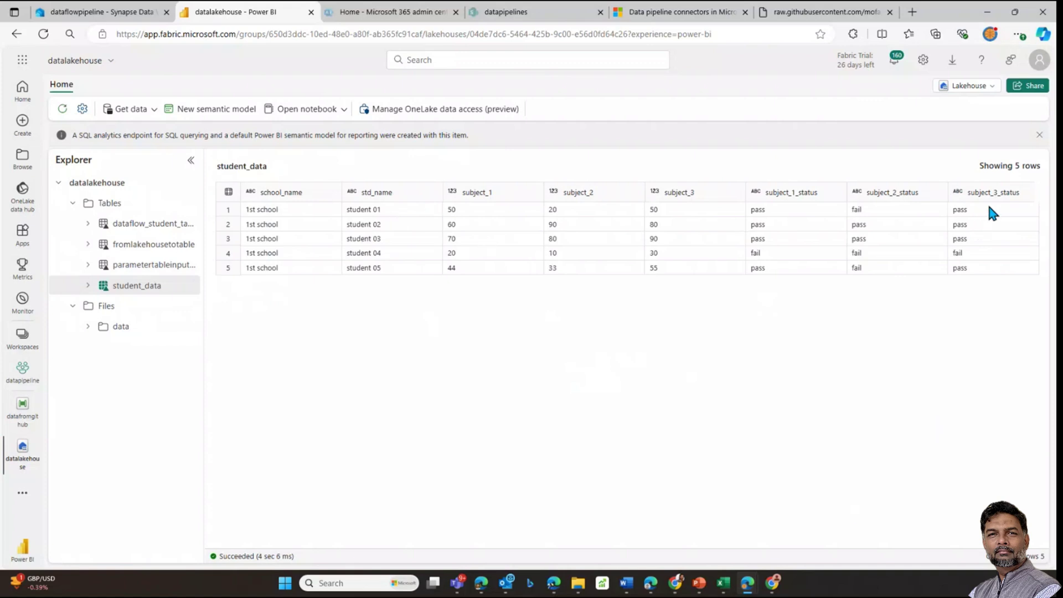
left_click(147, 230)
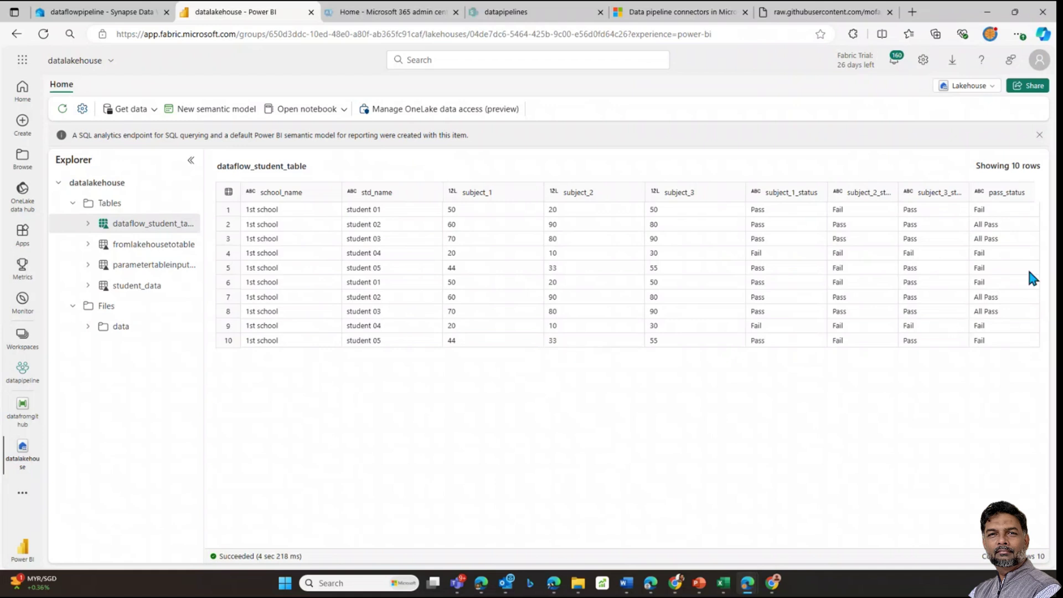
Go back to dataflowpipeline and review the status of the Dataflow1 activity run
left_click(111, 13)
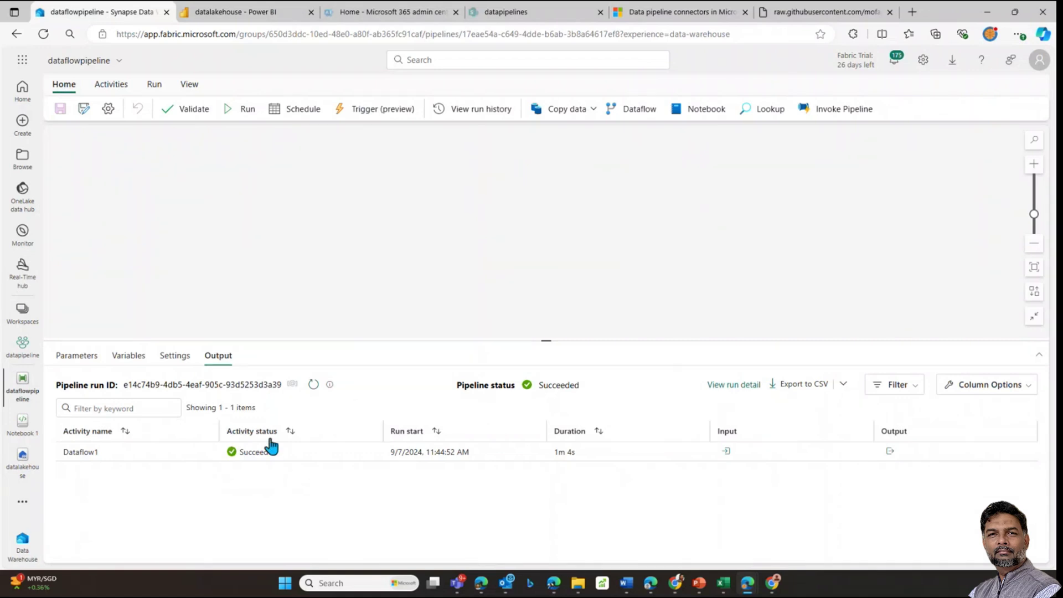
left_click(78, 459)
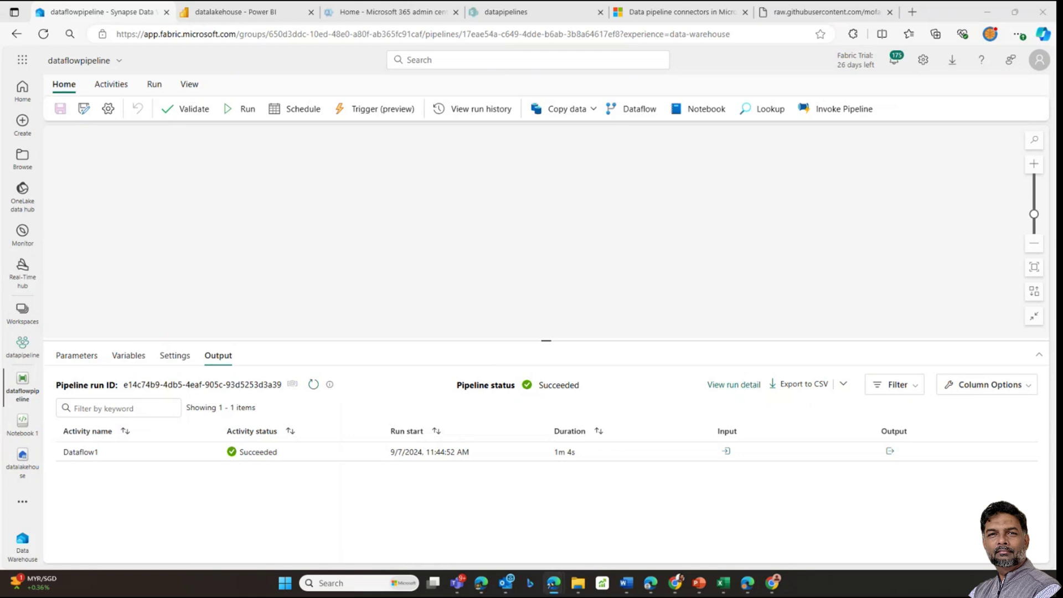
Switch to the mslearn-fabric browser window and skim the Create a Dataflow (Gen2) lab, including the orders.csv source settings
left_click_drag(0, 87, 695, 165)
key("super+Up")
scroll(577, 208, "up", 15)
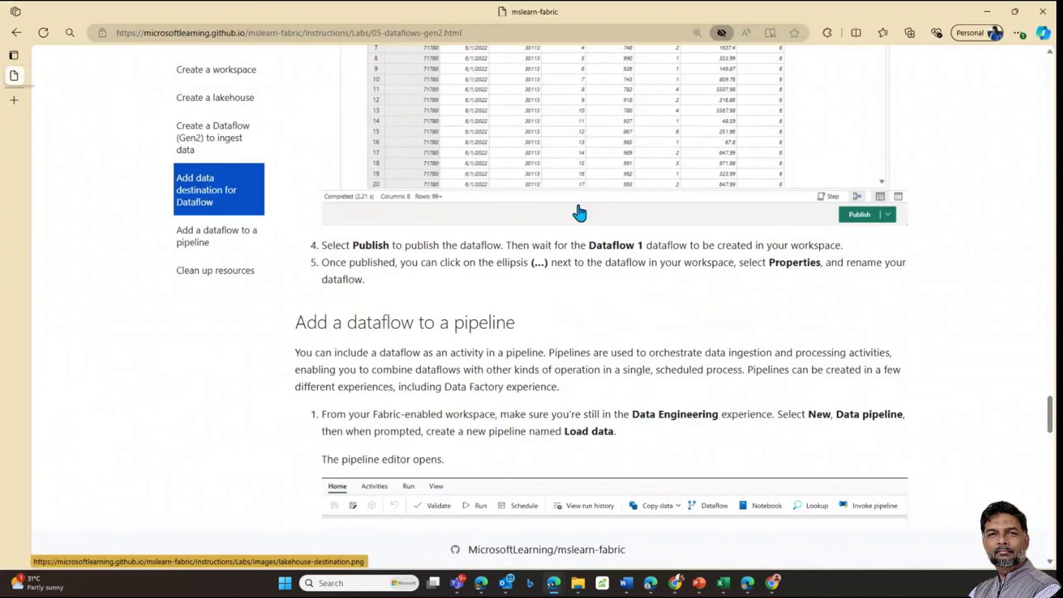
scroll(576, 213, "up", 15)
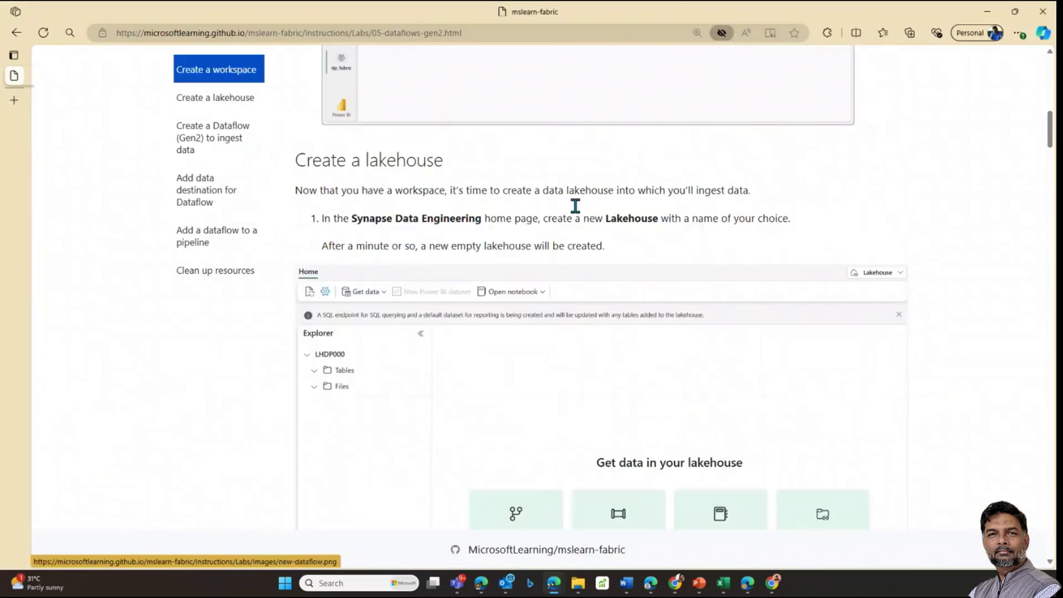
scroll(579, 194, "down", 4)
scroll(547, 321, "down", 15)
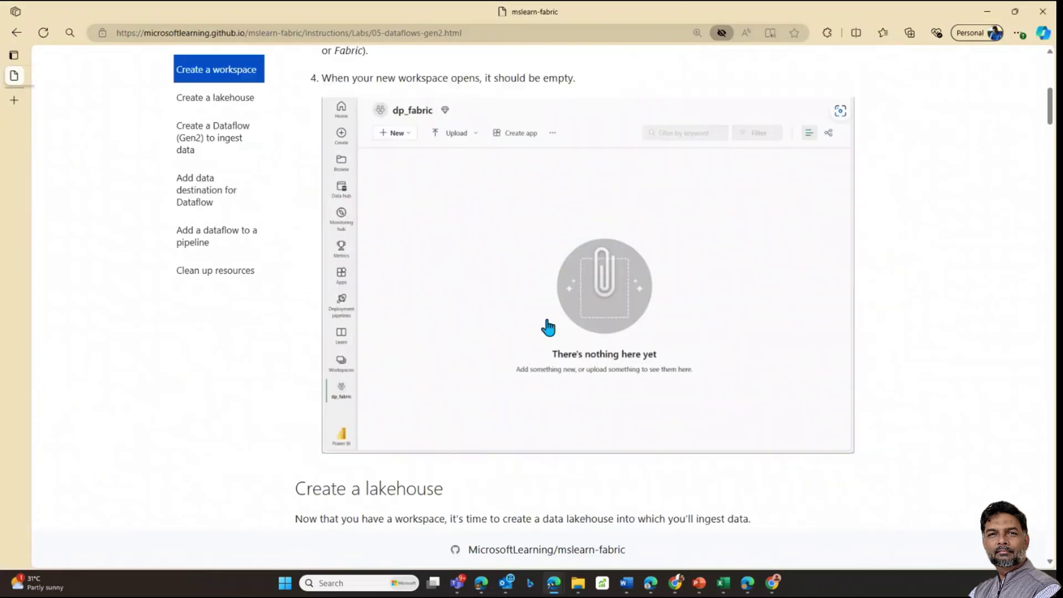
scroll(563, 322, "down", 7)
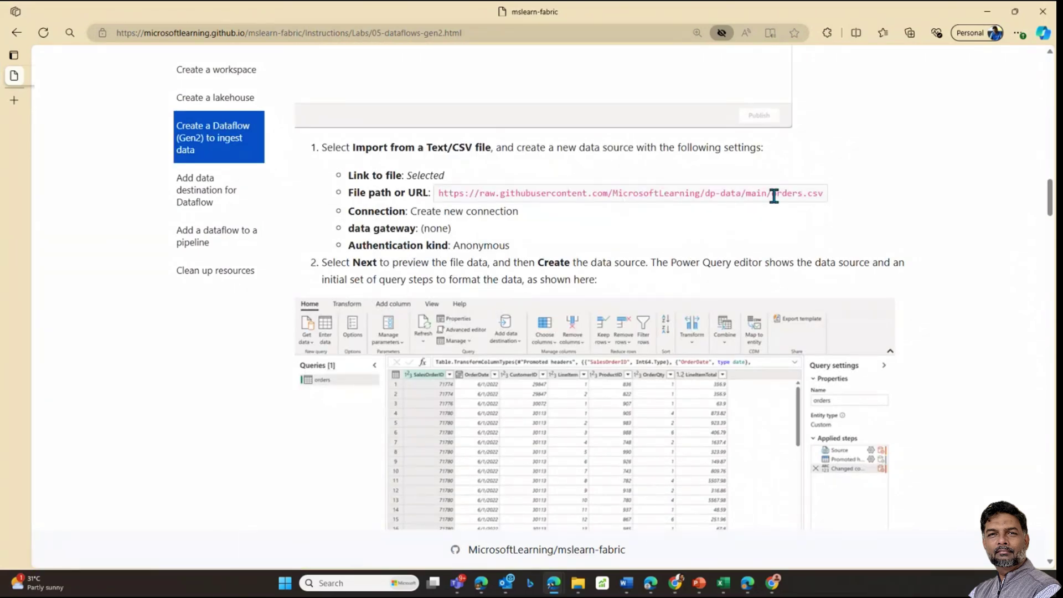
left_click_drag(774, 196, 824, 197)
scroll(555, 234, "down", 15)
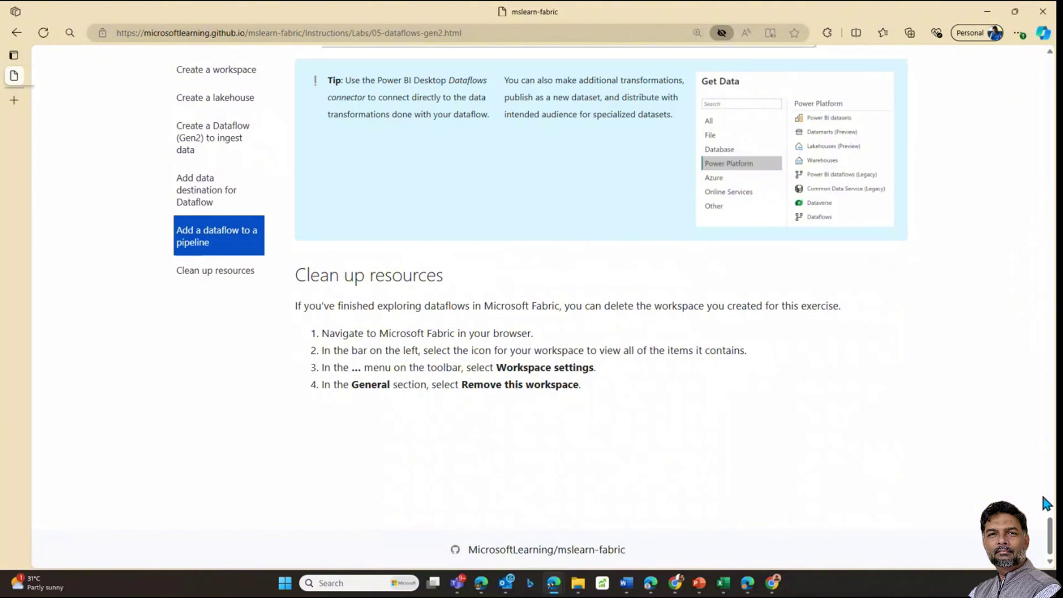
left_click_drag(1048, 532, 1003, 554)
left_click_drag(968, 256, 1016, 48)
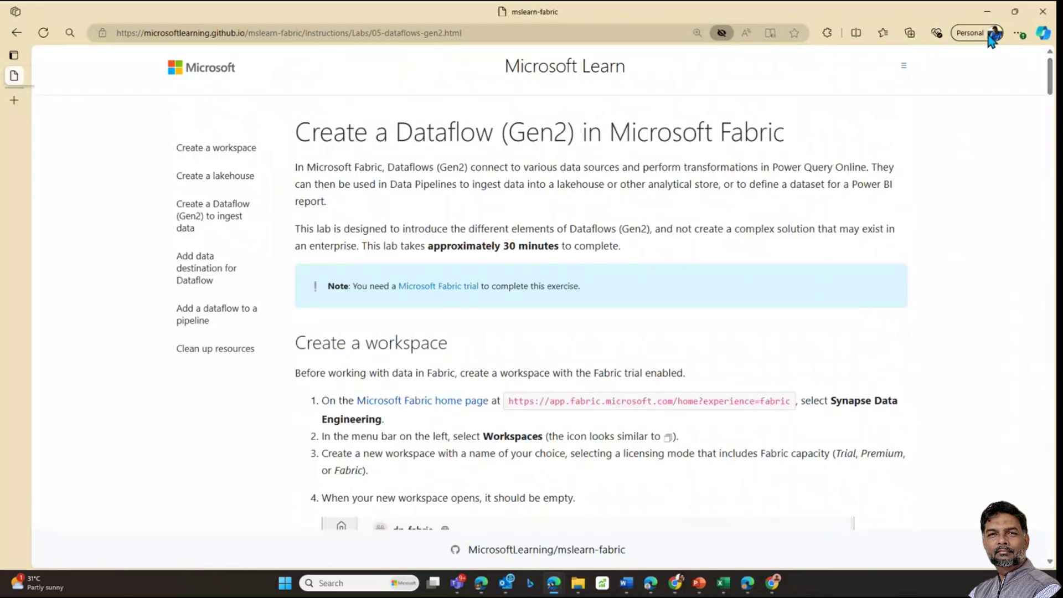
left_click(987, 12)
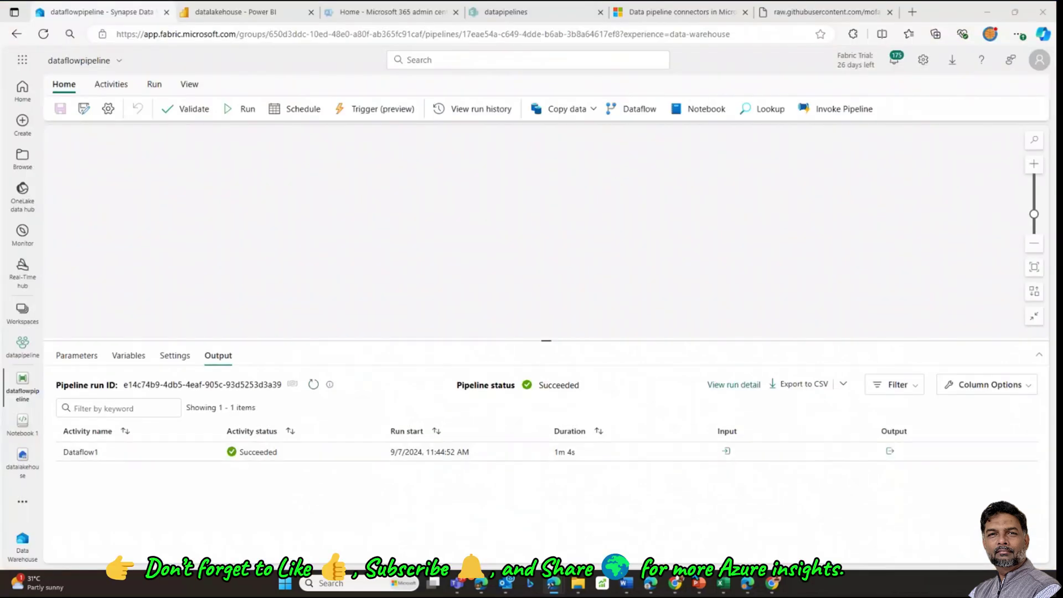
Switch to the Microsoft Fabric Intro presentation in PowerPoint and show slide 98, Data Movement and Transformation
mouse_move(699, 587)
left_click(757, 503)
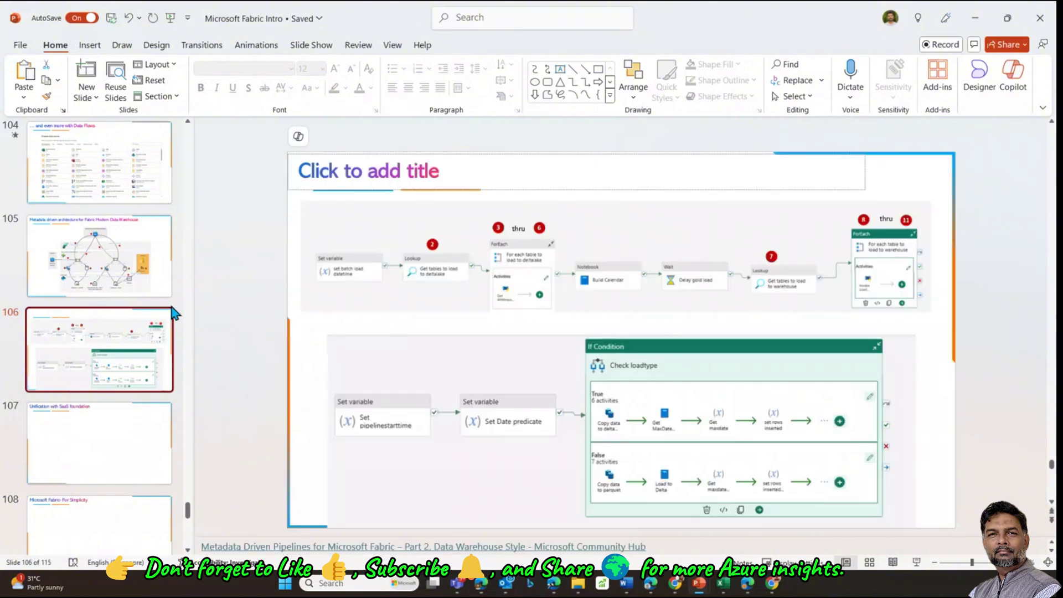
left_click_drag(190, 511, 185, 486)
left_click(100, 214)
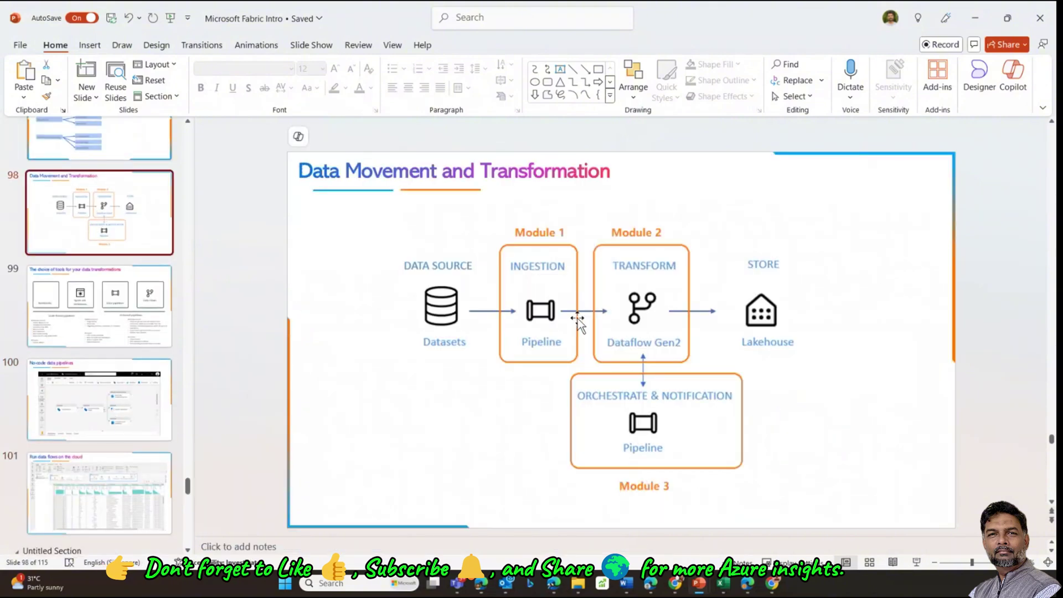
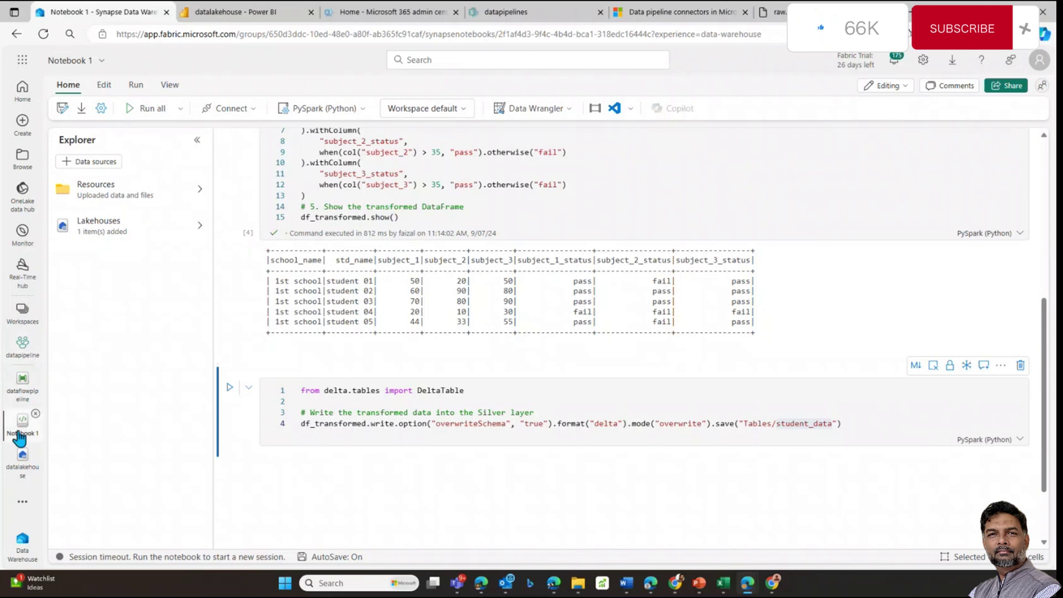
Reopen dataflowpipeline and look at its scheduled run settings
left_click(22, 386)
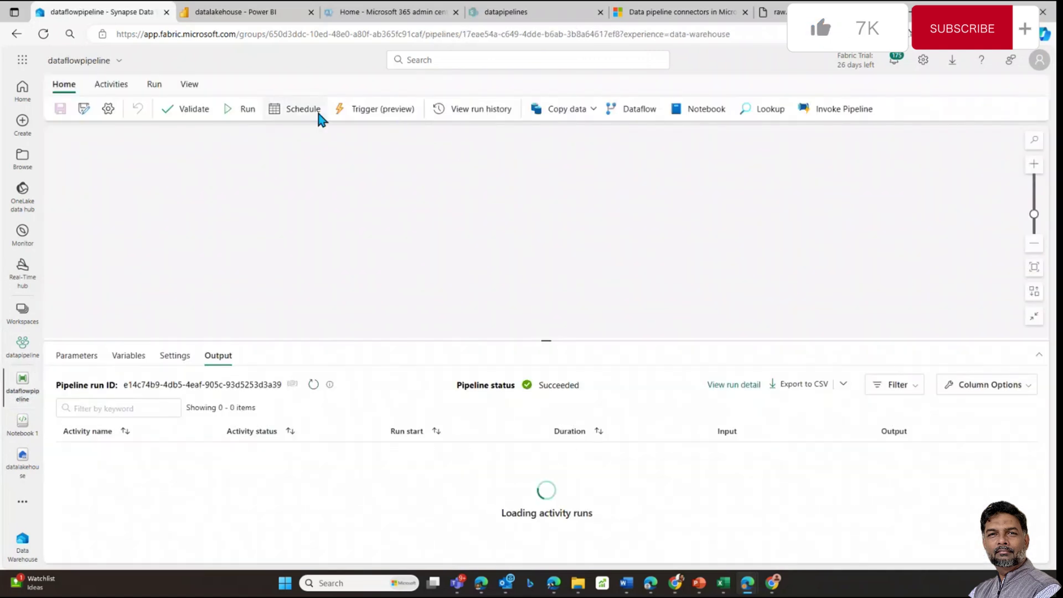
left_click(305, 111)
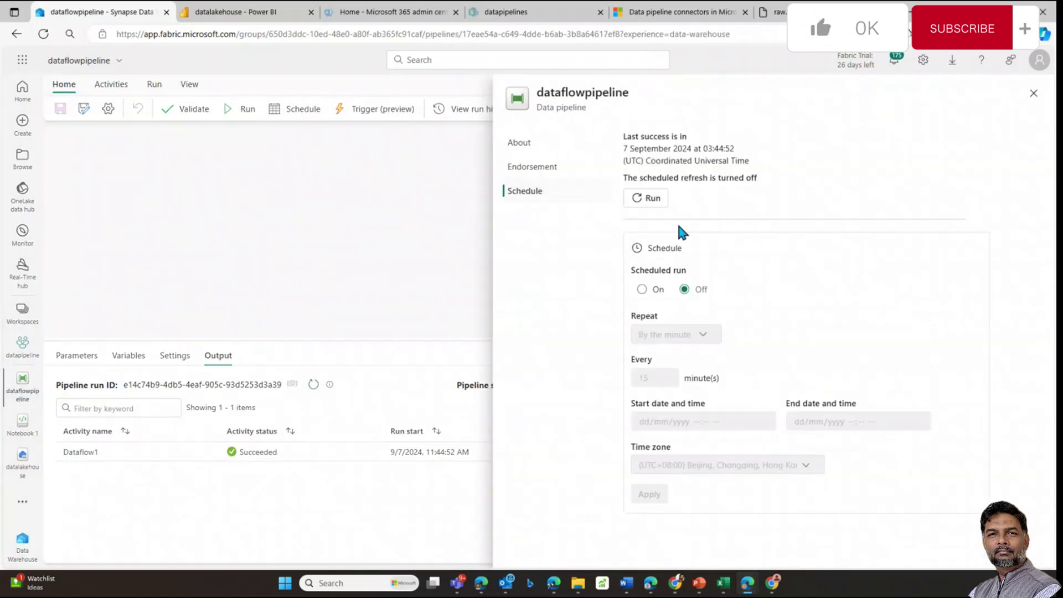
left_click(1031, 96)
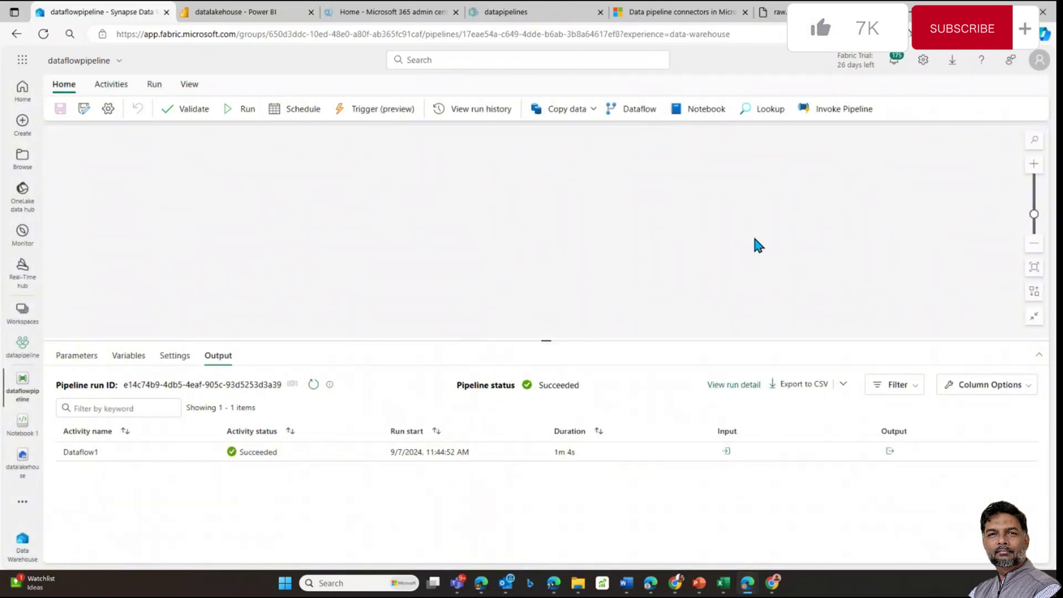
Add three Notebook activities to dataflowpipeline
left_click(703, 109)
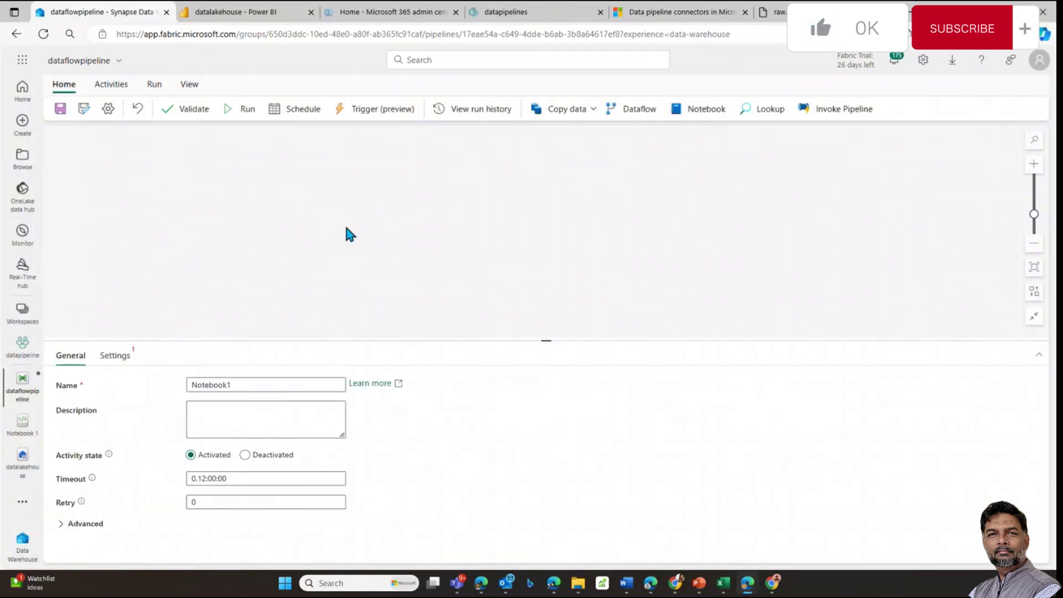
left_click(703, 110)
right_click(477, 195)
left_click(693, 111)
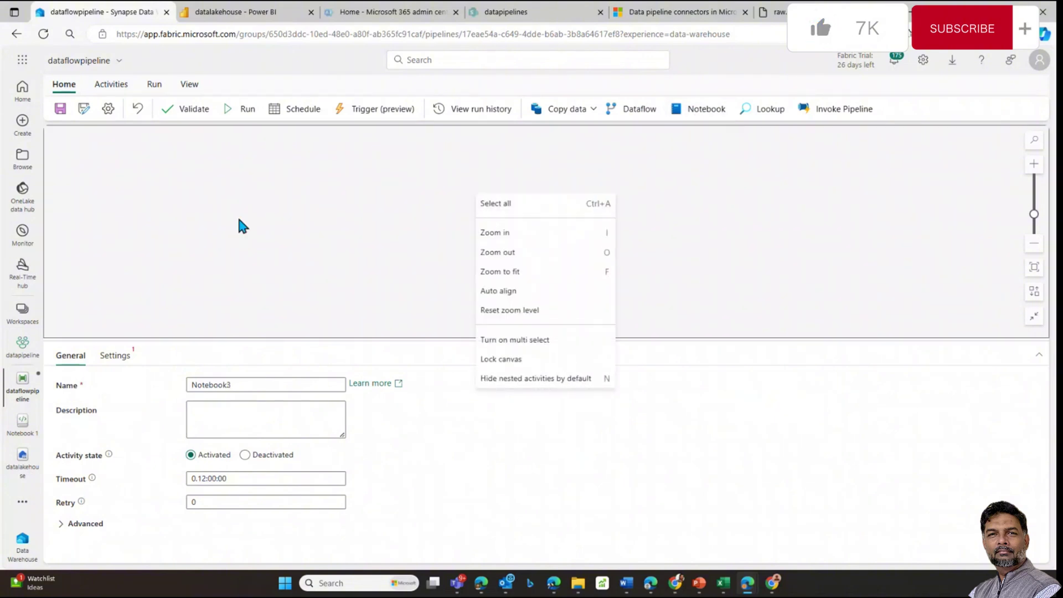
Look at which notebooks from the datapipeline workspace the Notebook3 activity can run
left_click(118, 357)
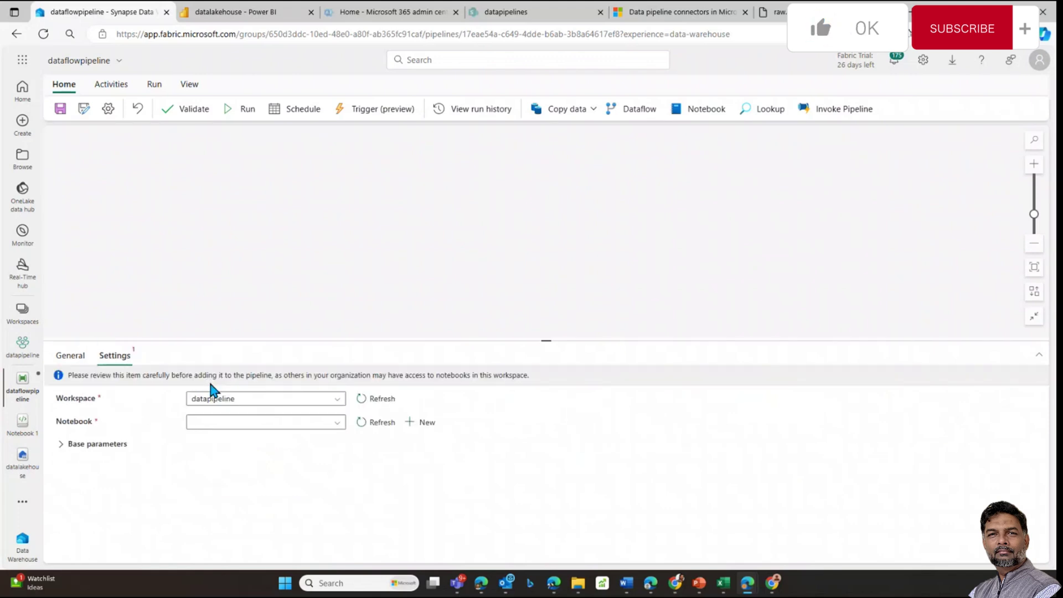
left_click(226, 424)
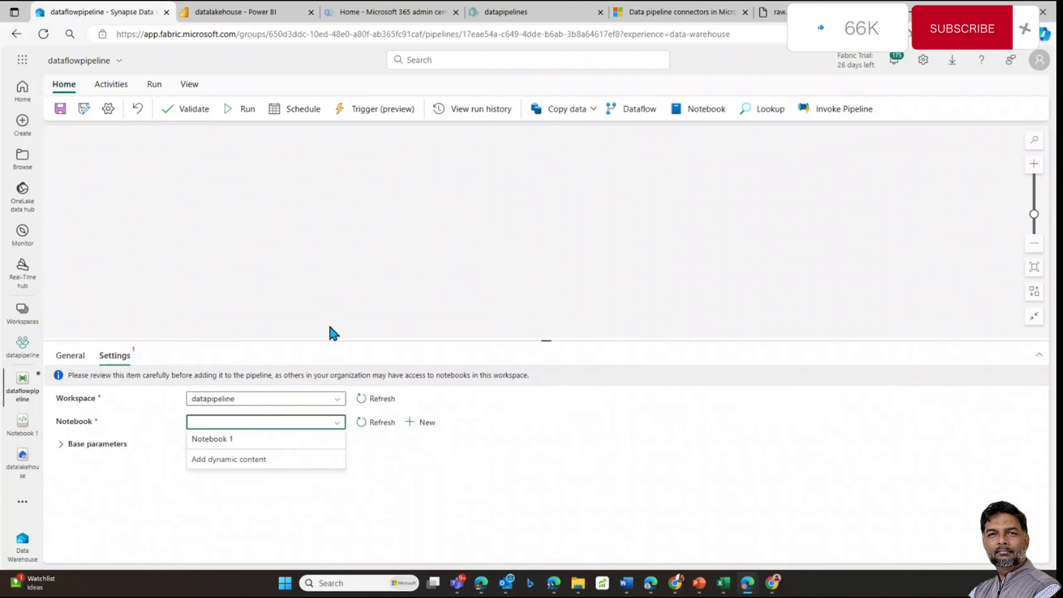
left_click(341, 259)
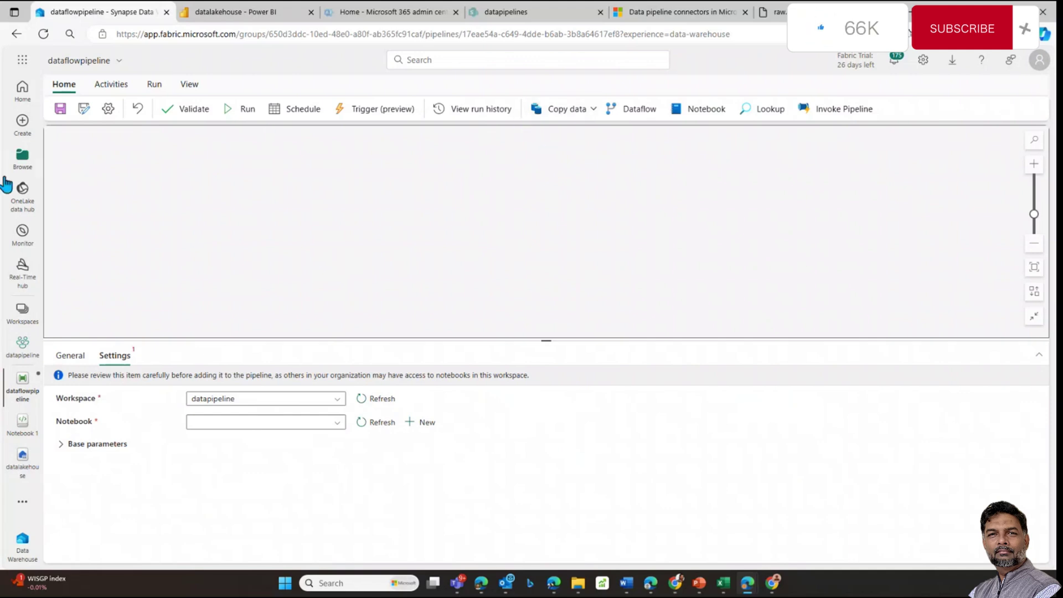
Open the datapipeline workspace, reopen dataflowpipeline from its item list, and look over the available workspaces
left_click(22, 315)
left_click(104, 275)
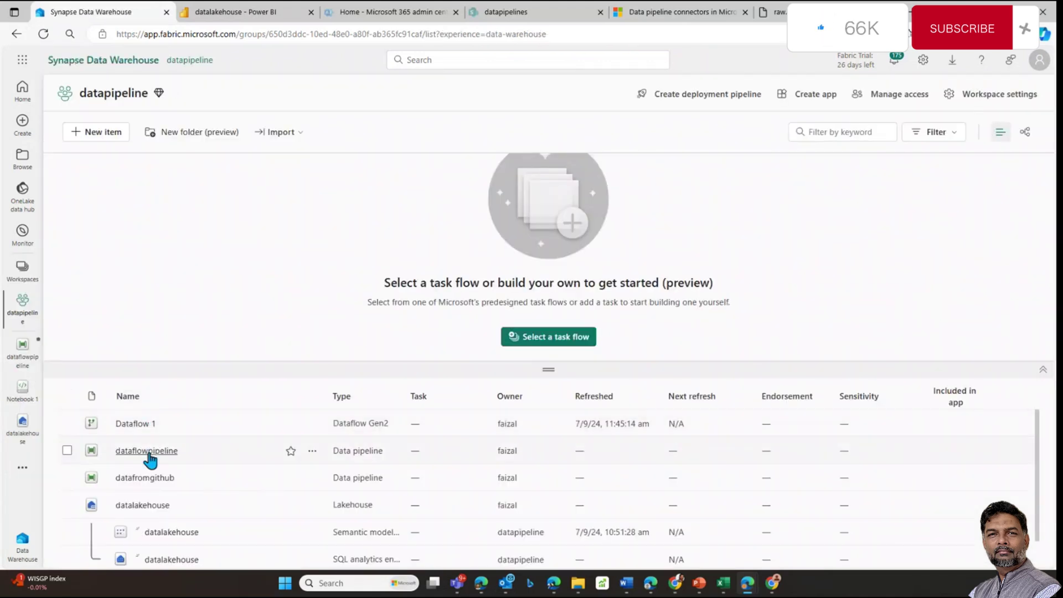
left_click(149, 454)
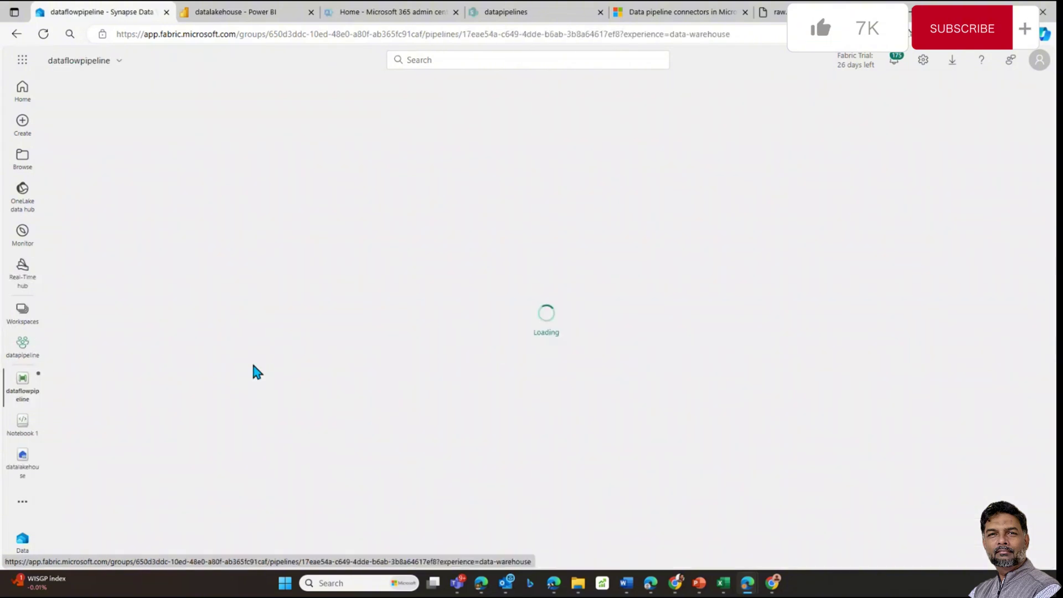
left_click(71, 357)
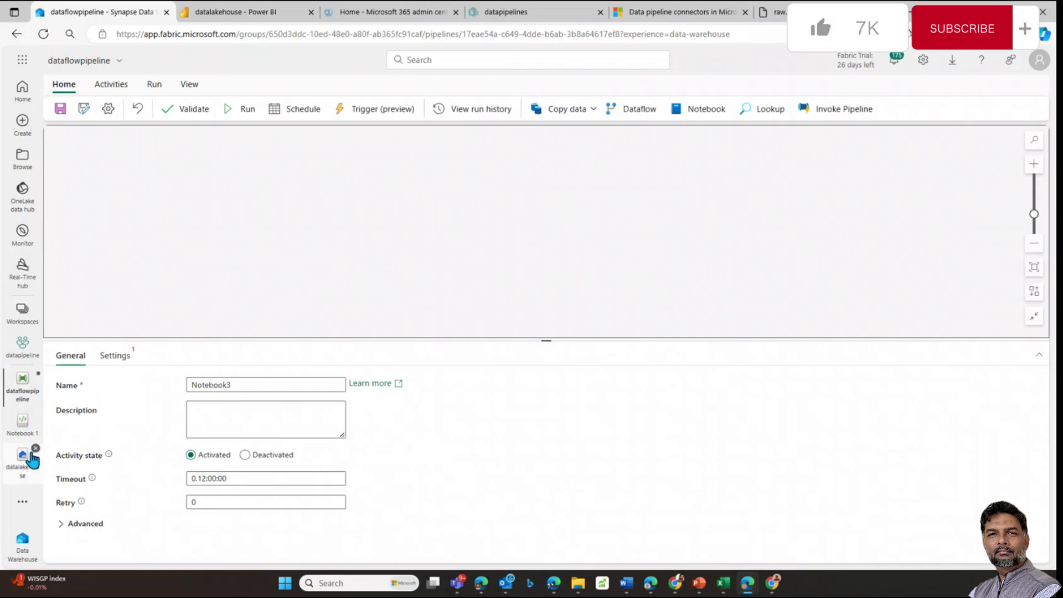
left_click(30, 324)
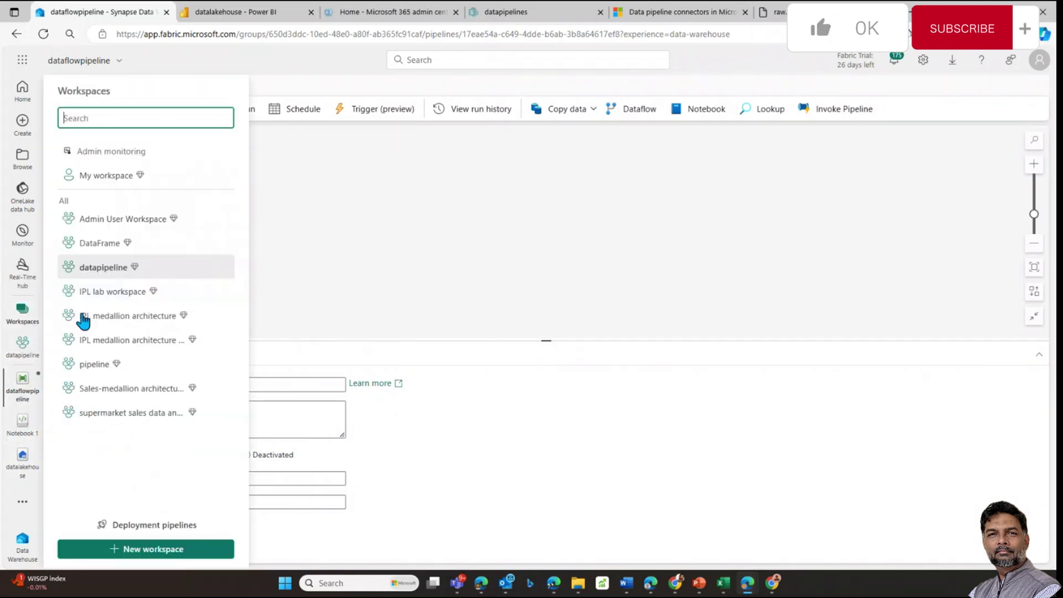
left_click(371, 260)
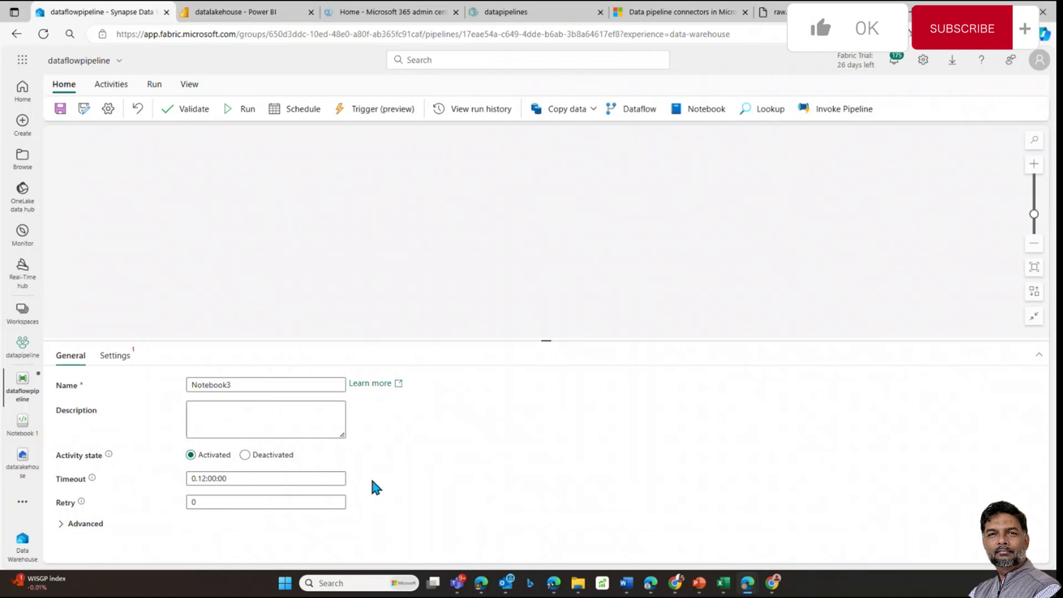
Review the About, Endorsement and Schedule settings of dataflowpipeline
left_click(285, 108)
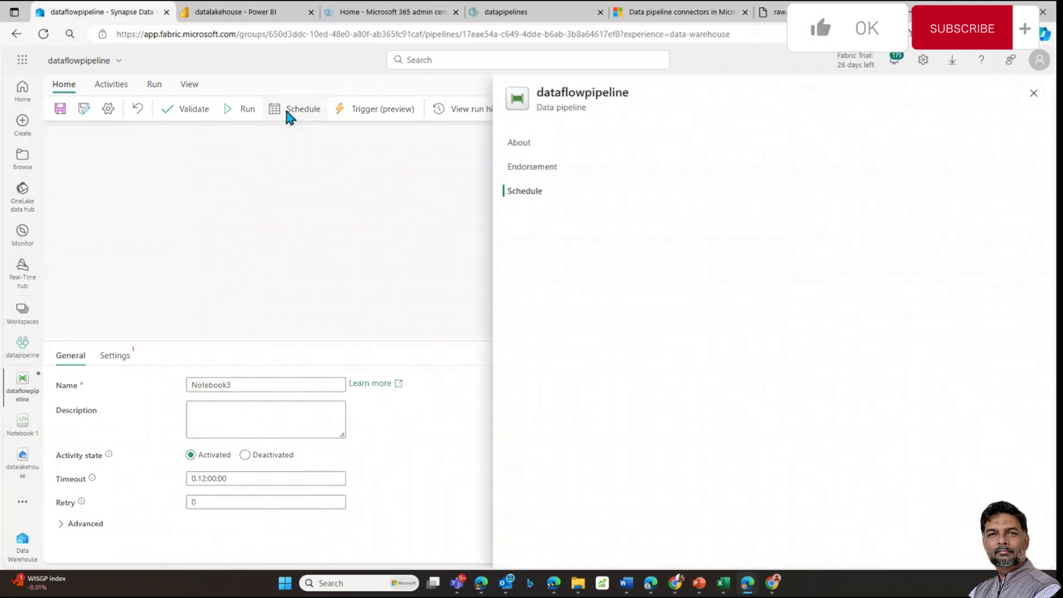
left_click(525, 148)
left_click(524, 170)
left_click(520, 191)
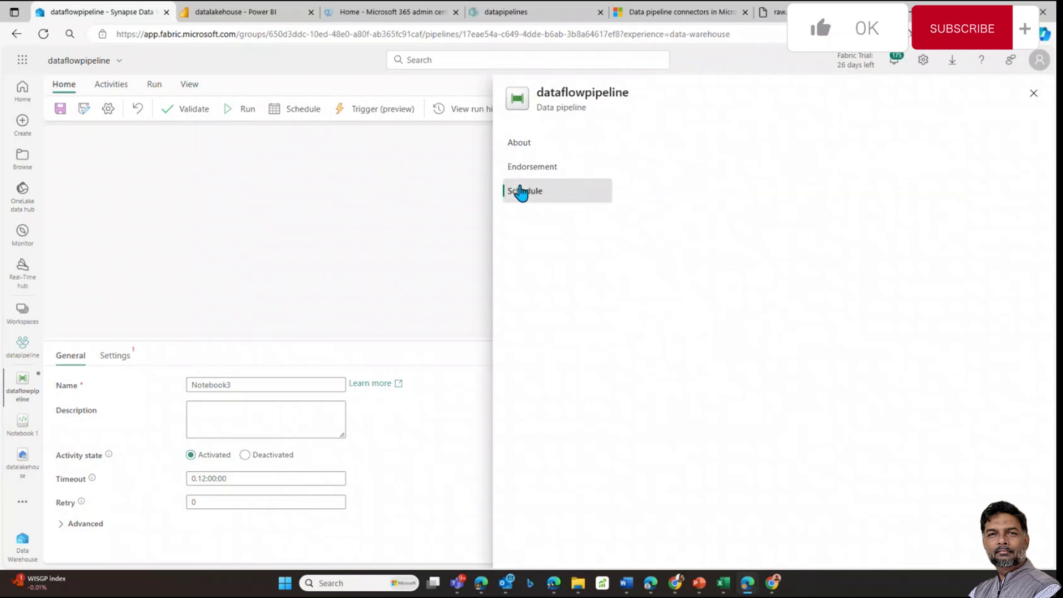
left_click(524, 145)
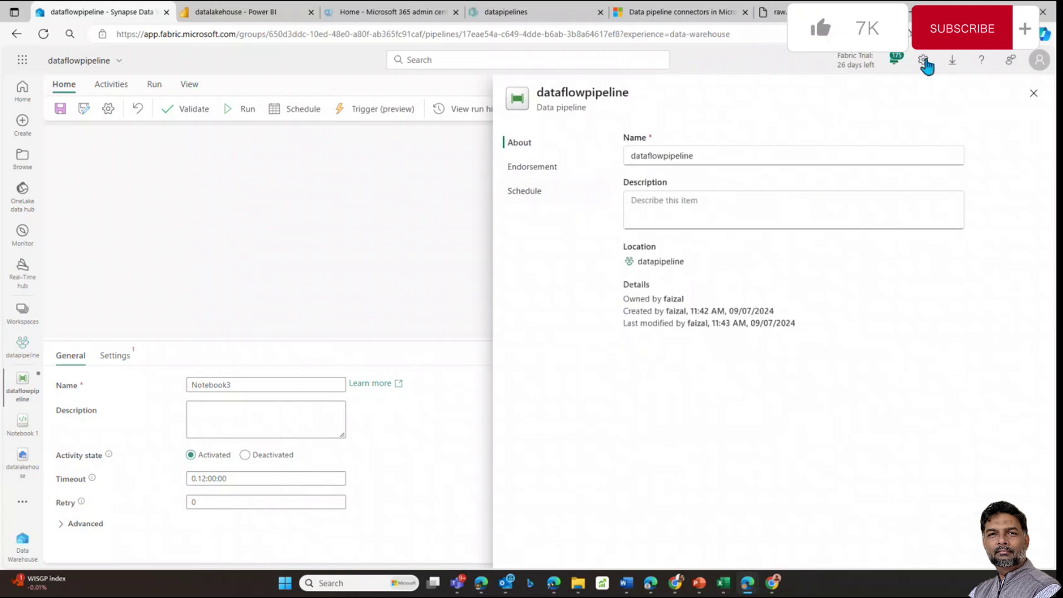
left_click(1034, 94)
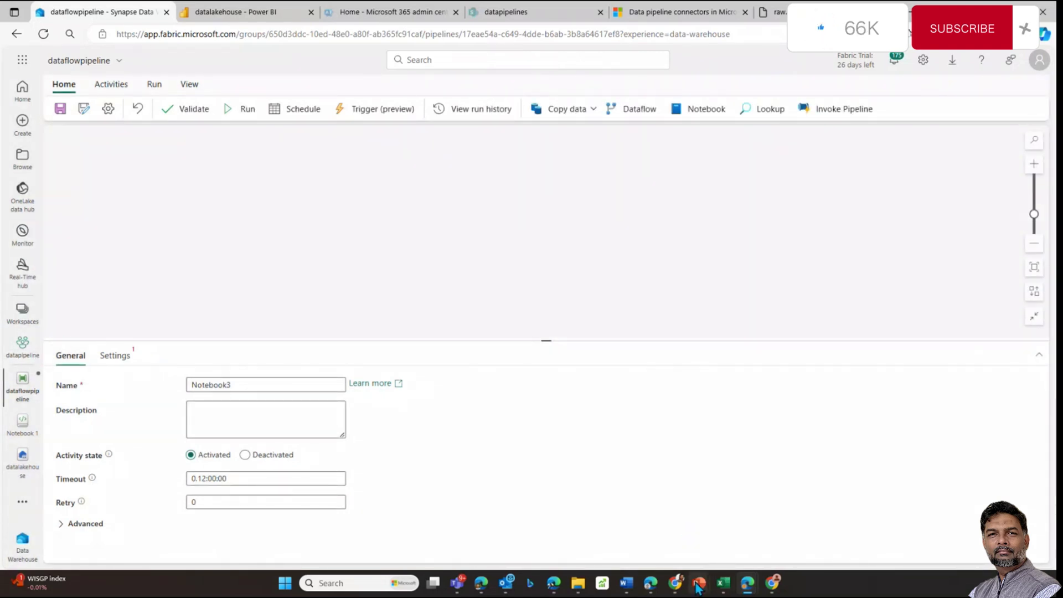
Switch to the Microsoft Fabric Intro presentation in PowerPoint and review the No-code data pipelines slide
mouse_move(699, 585)
left_click(736, 510)
left_click(111, 377)
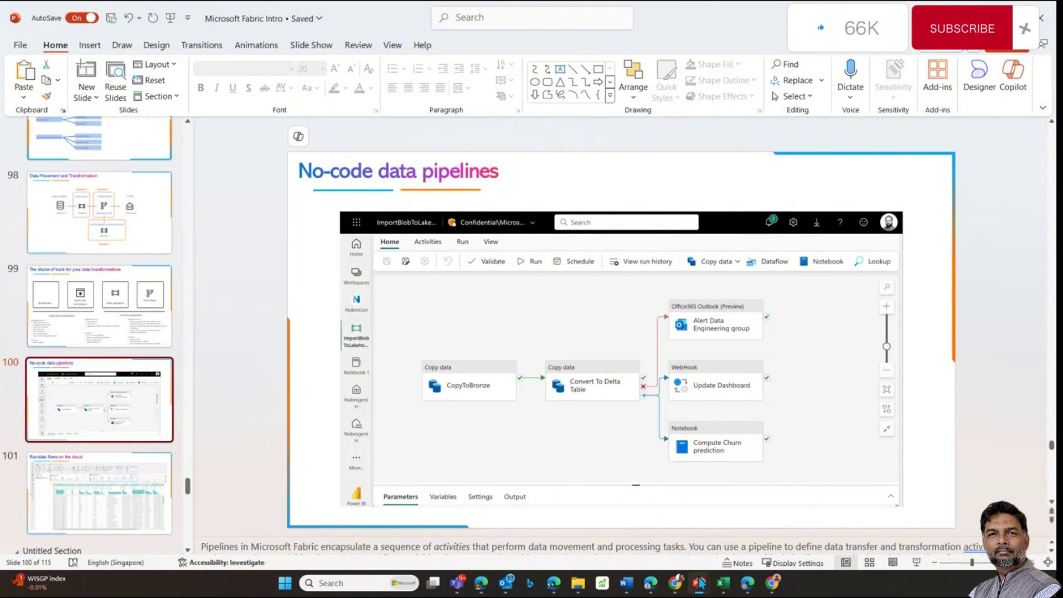
mouse_move(562, 585)
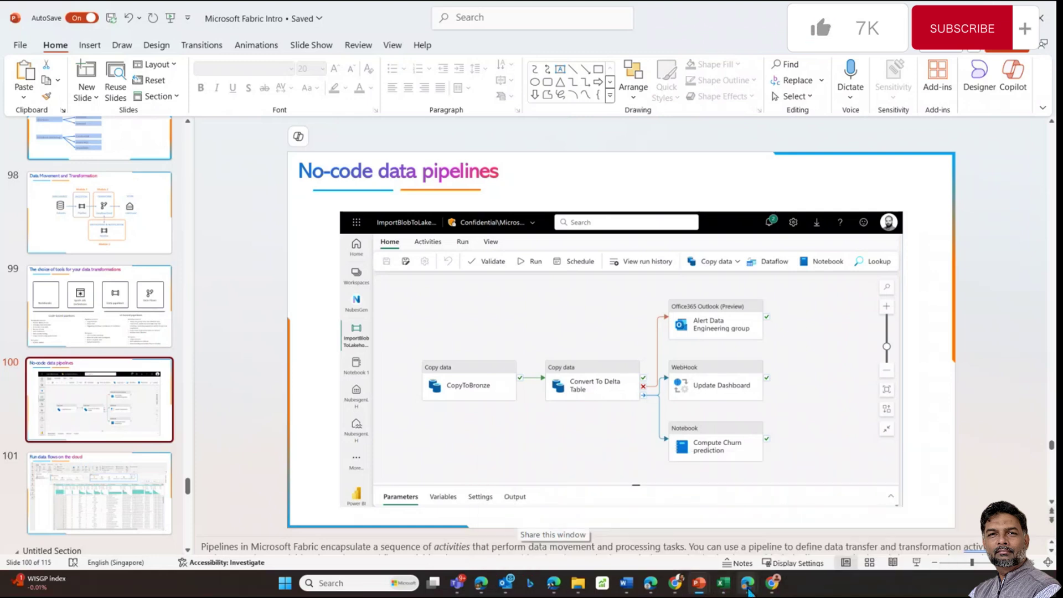
Return to dataflowpipeline in the browser, open its run history in Monitor, and inspect the details of the failed run
mouse_move(748, 591)
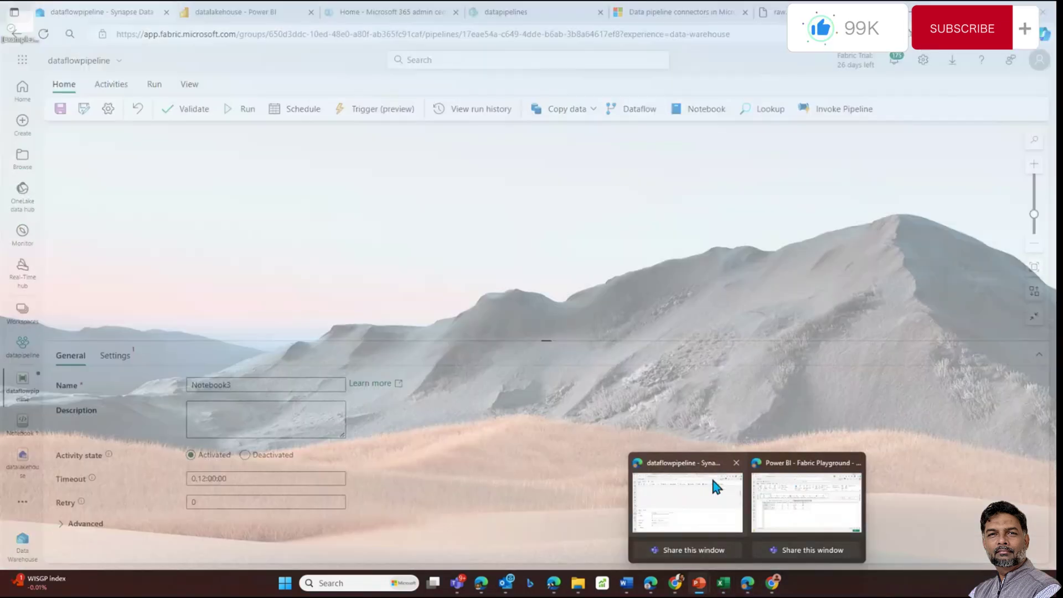
left_click(710, 473)
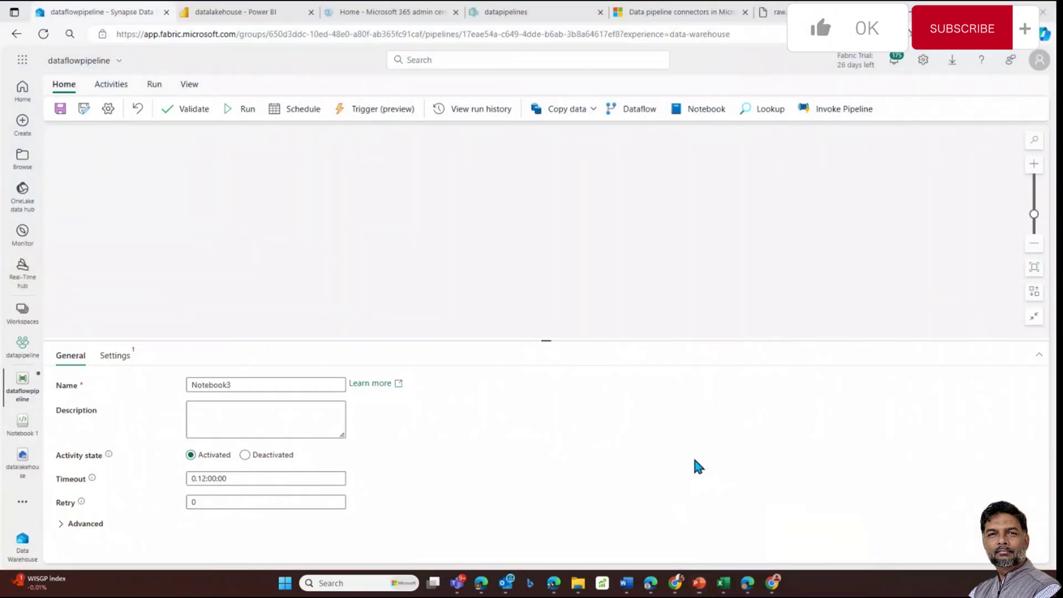
left_click(471, 108)
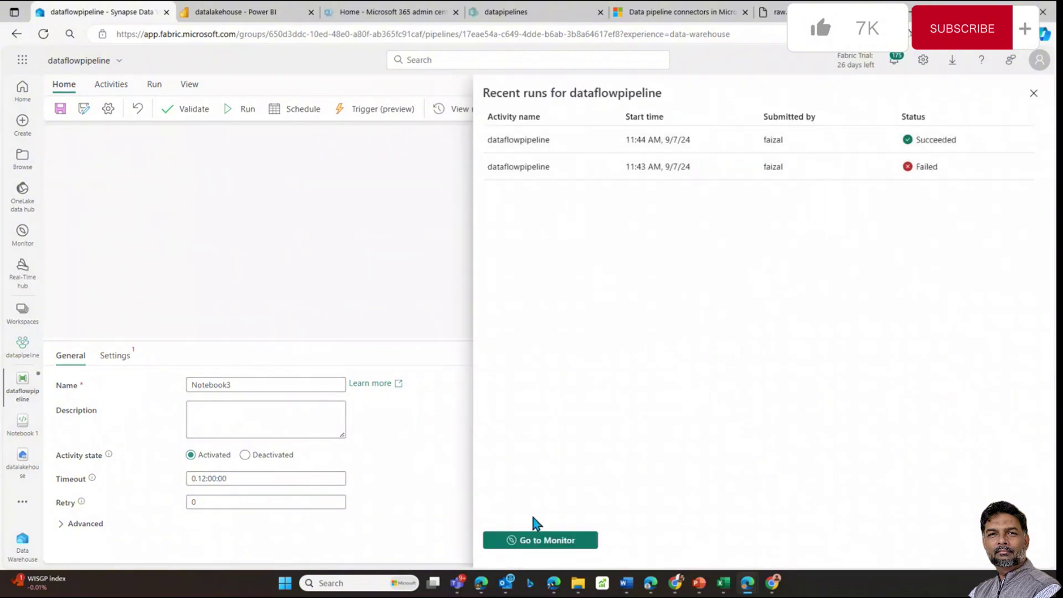
left_click(535, 539)
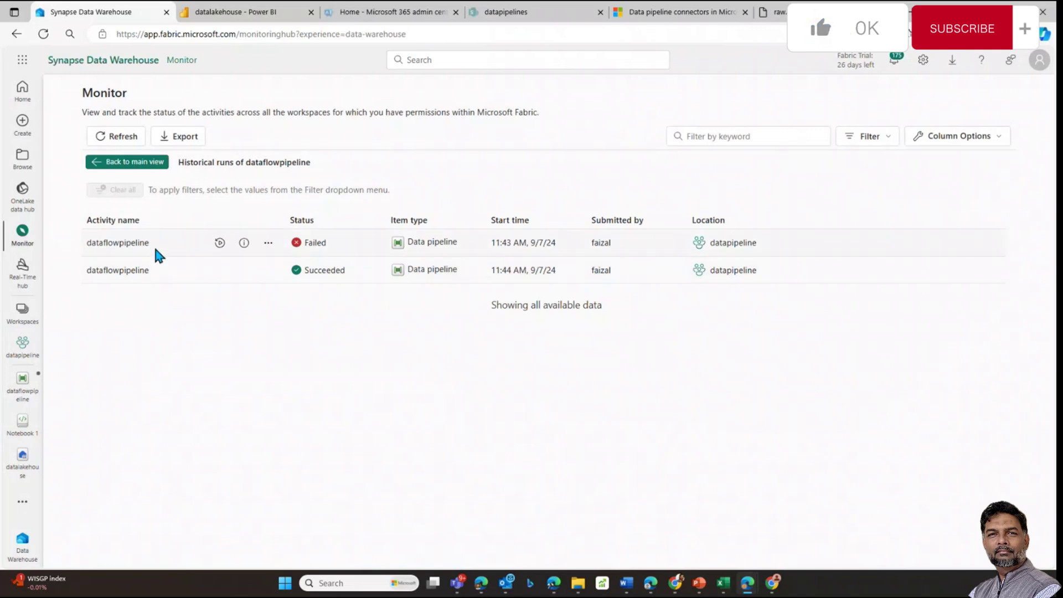
left_click(113, 249)
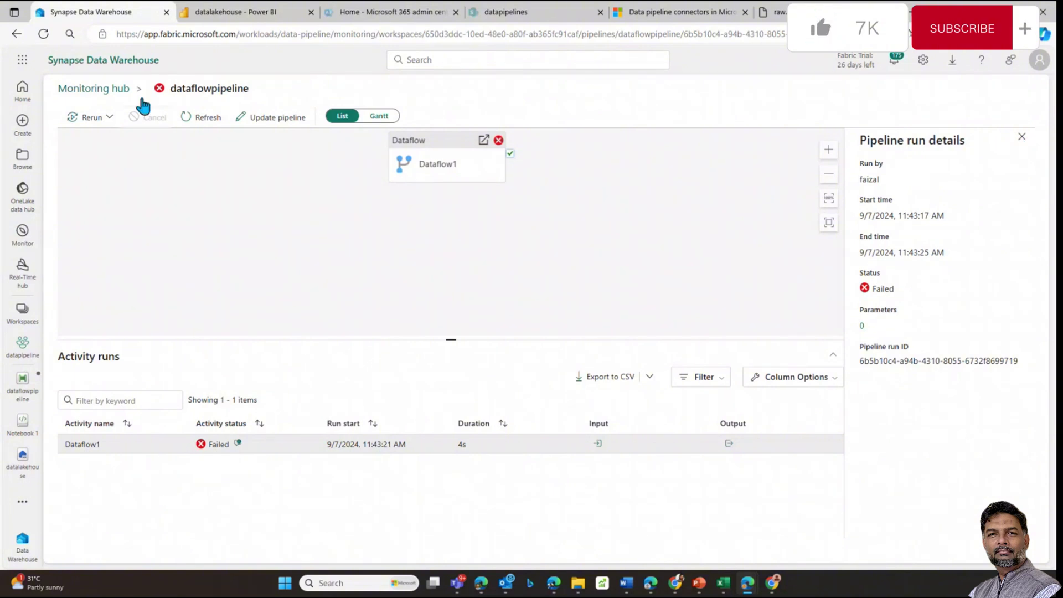
left_click(93, 88)
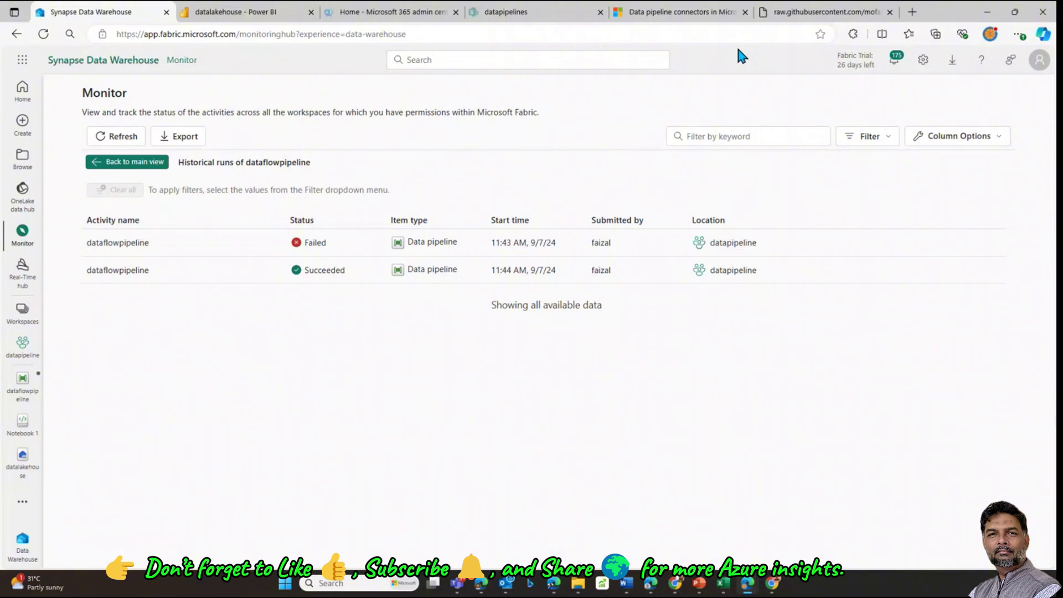
Review the connectors listed under A and B in the Microsoft Learn article on Dataflow Gen2 connectors
left_click(685, 20)
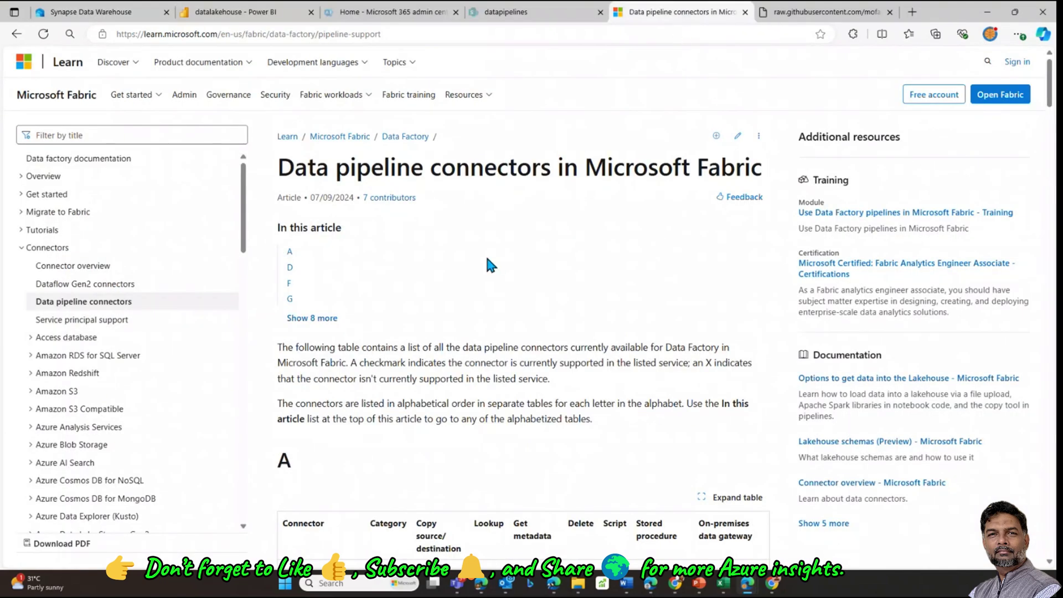
left_click(106, 285)
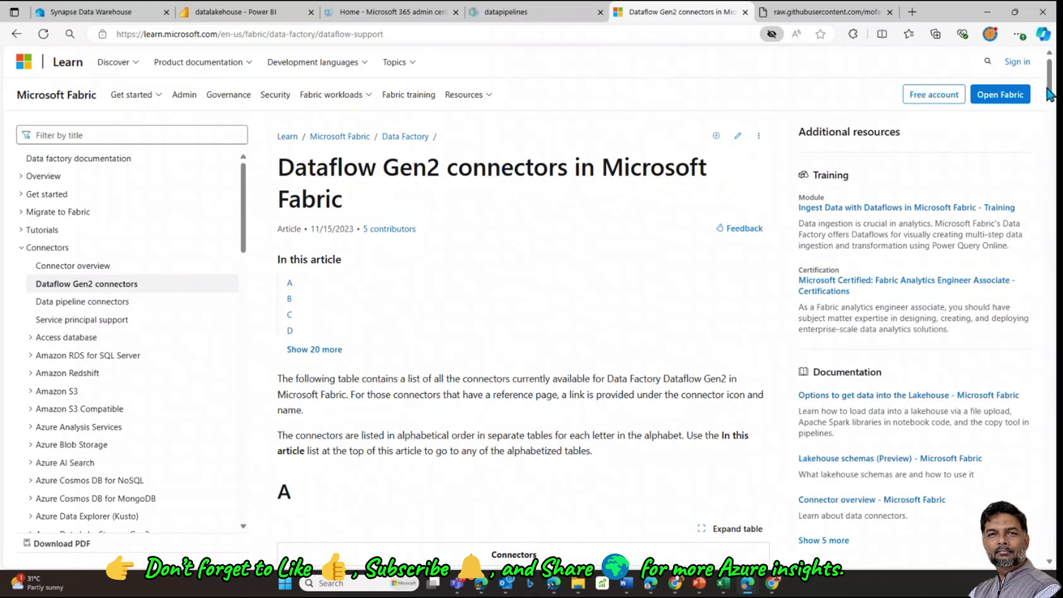
left_click_drag(1052, 83, 1053, 119)
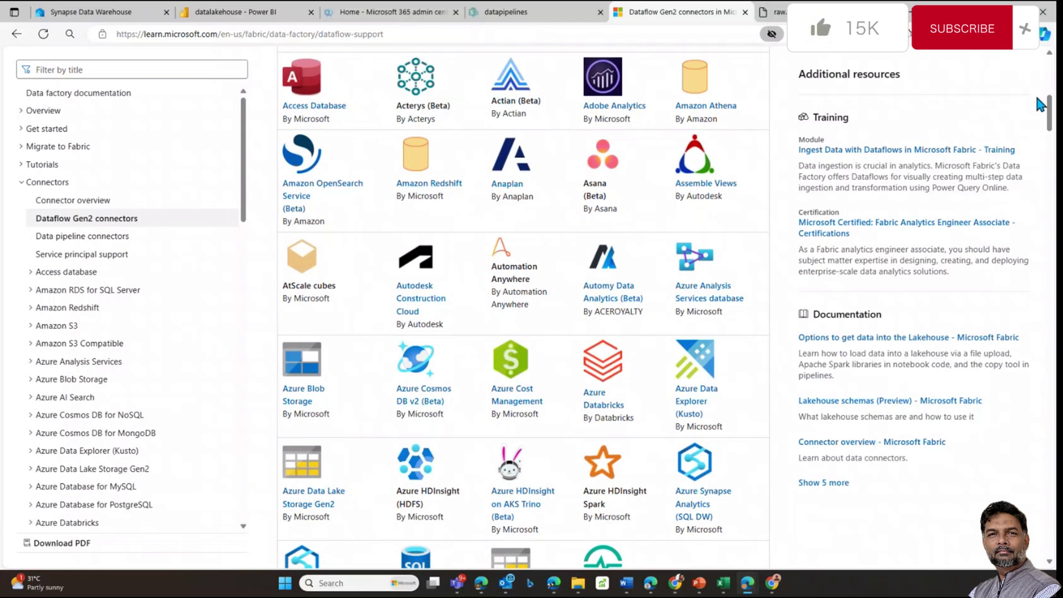
scroll(1050, 114, "down", 1)
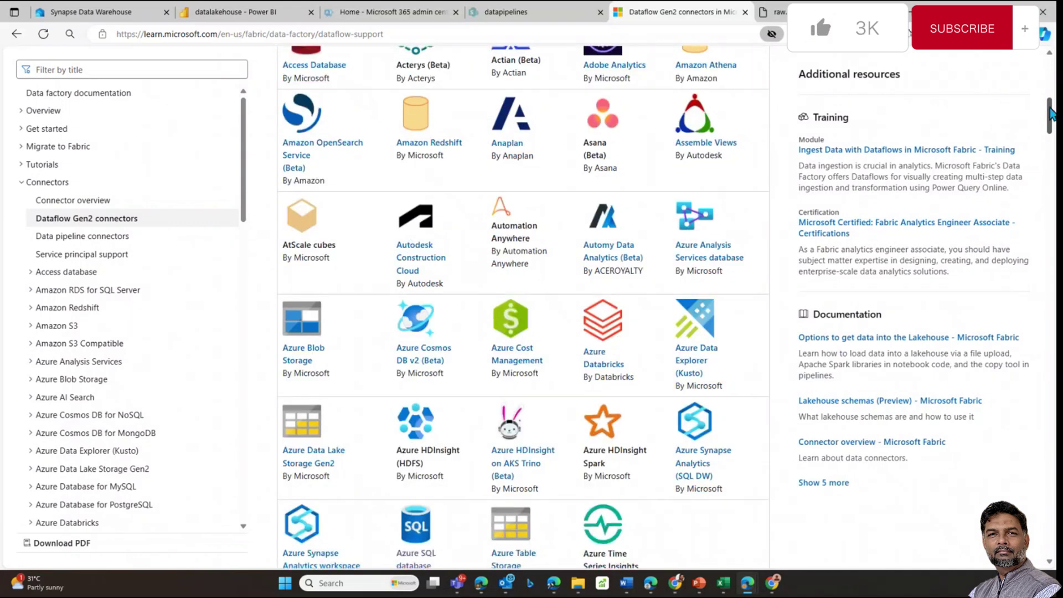
left_click_drag(1050, 114, 1050, 126)
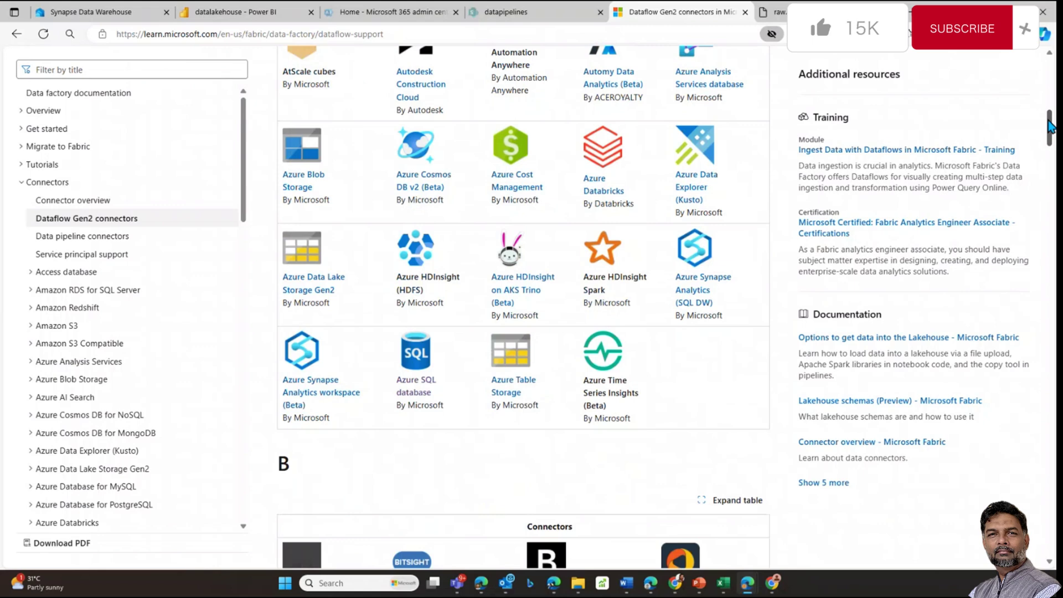
left_click_drag(1049, 126, 1050, 138)
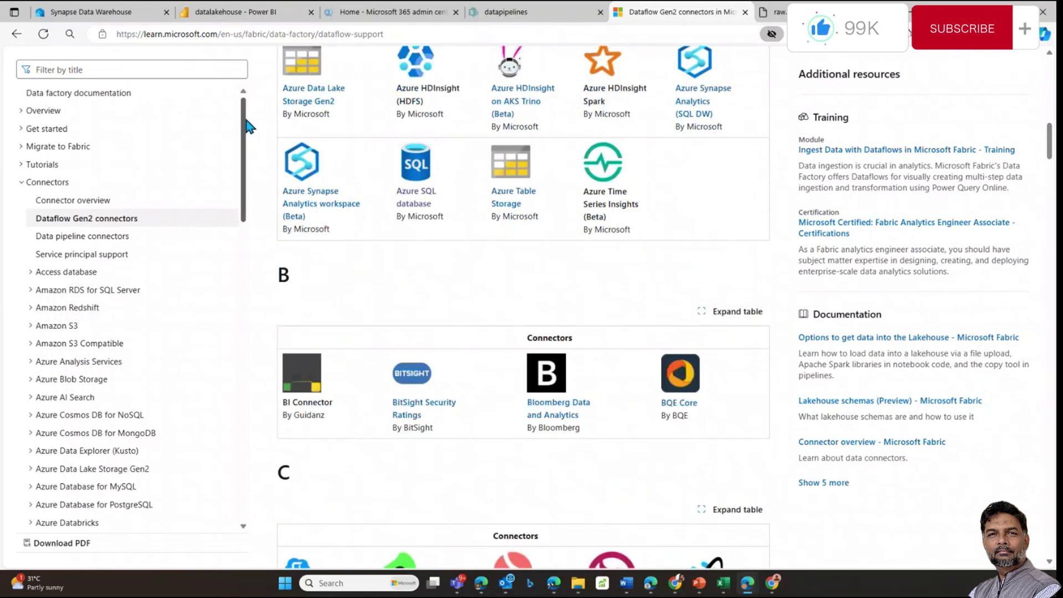
Read the SharePoint list connector overview and its connection setup article for Dataflow Gen2 and data pipeline support
left_click_drag(245, 125, 218, 373)
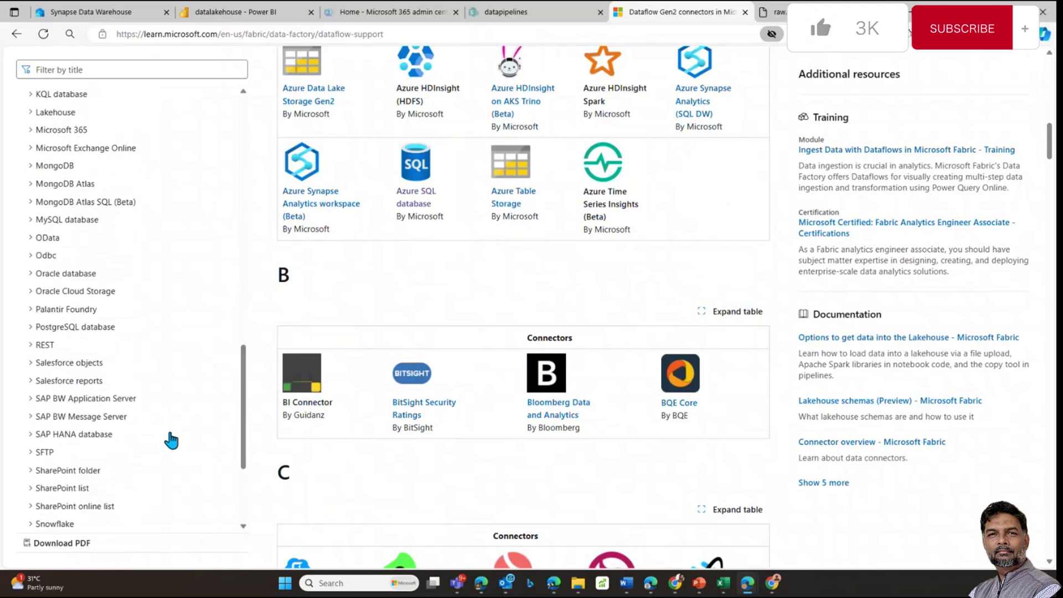
left_click(64, 493)
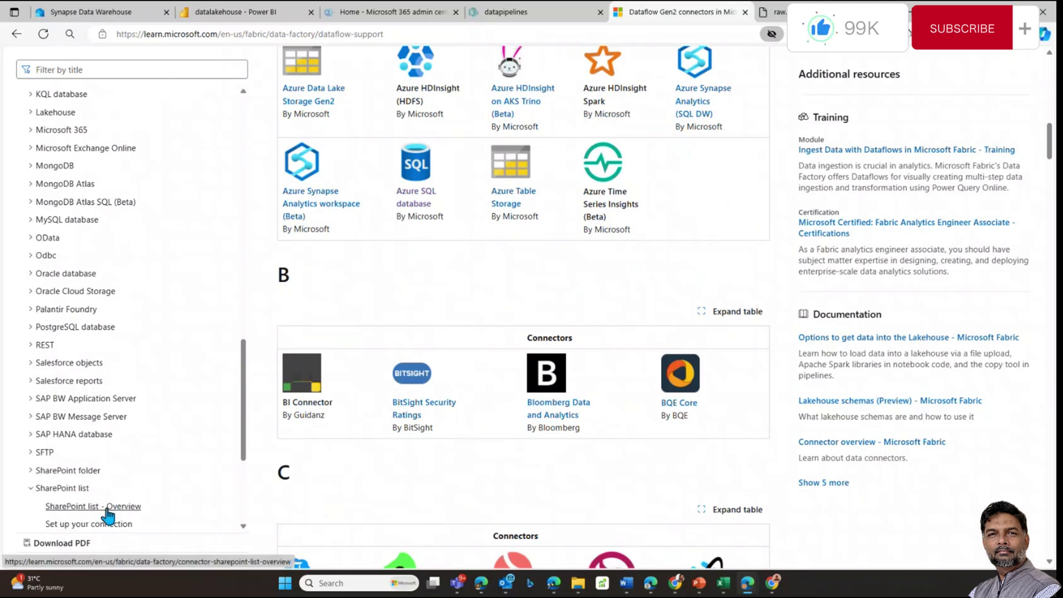
scroll(105, 507, "down", 2)
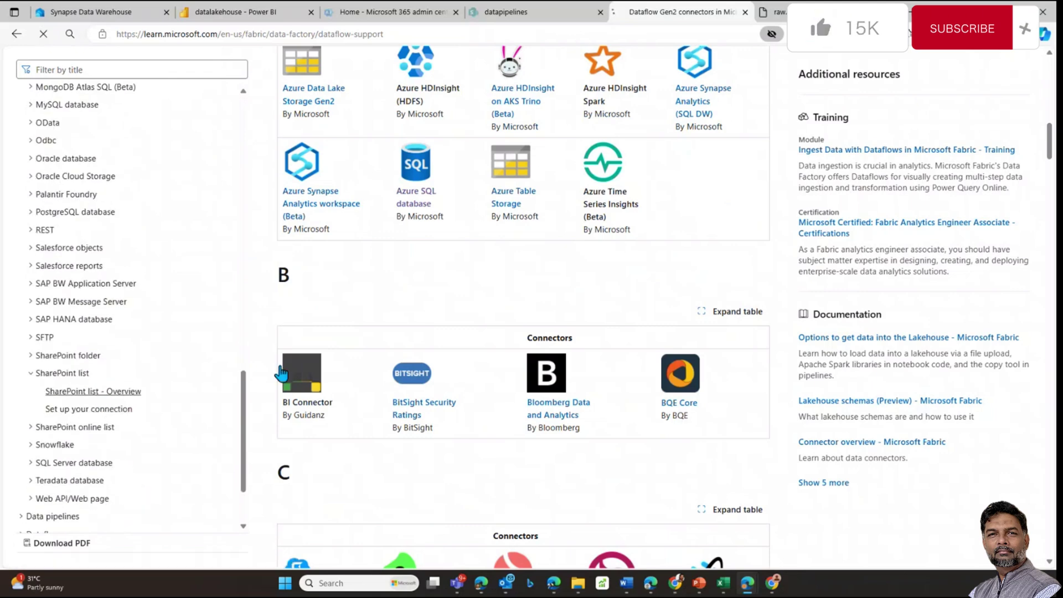
left_click(112, 394)
scroll(563, 237, "down", 2)
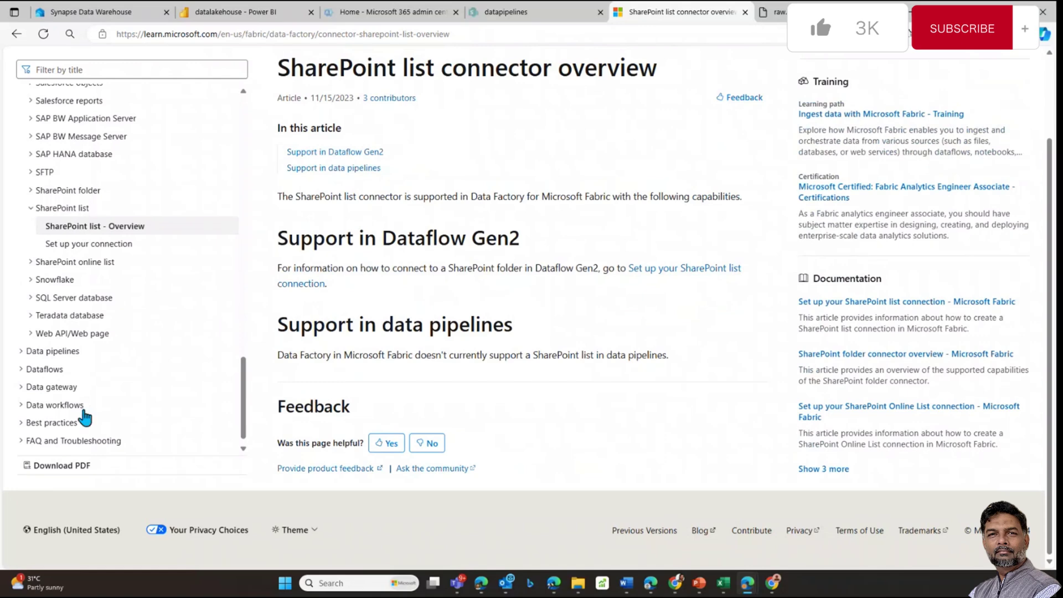
left_click(80, 246)
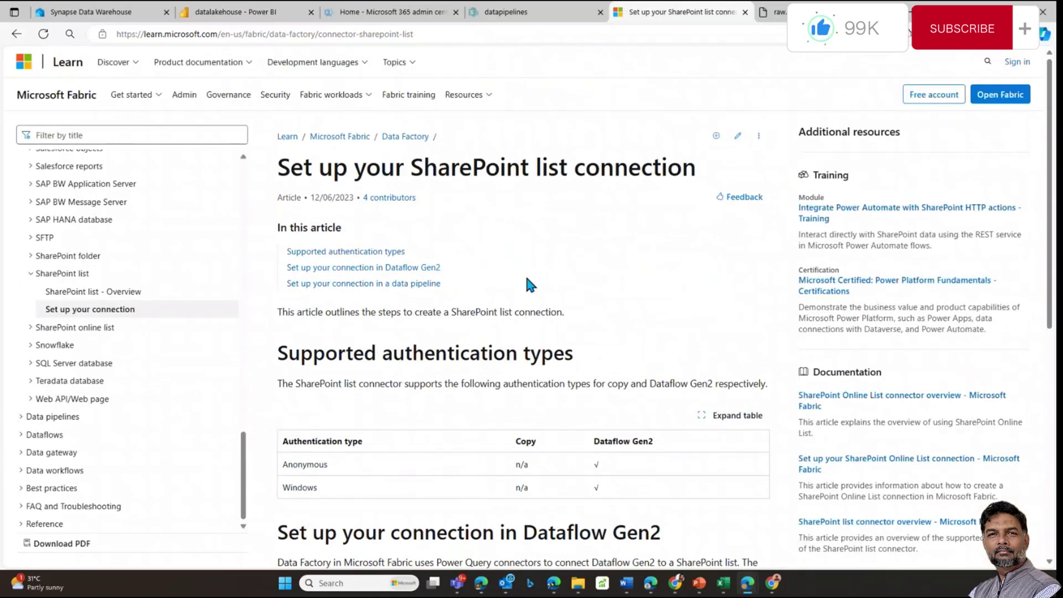
scroll(523, 273, "down", 4)
scroll(534, 290, "down", 4)
scroll(503, 312, "up", 5)
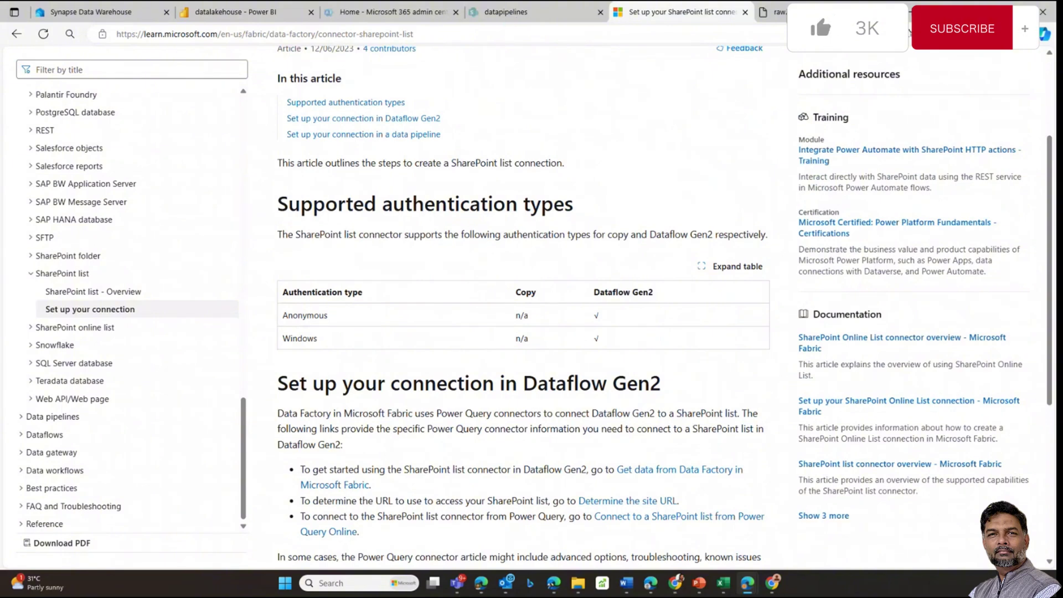
Open the Sales List on the datapipelines SharePoint site and look through its columns
left_click_drag(505, 12, 557, 89)
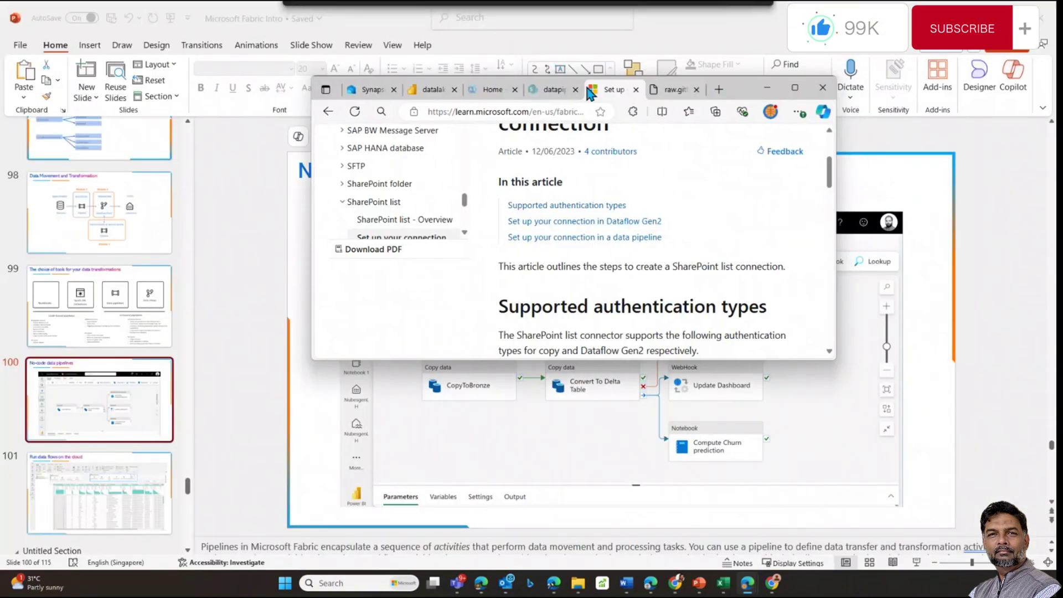
left_click(548, 89)
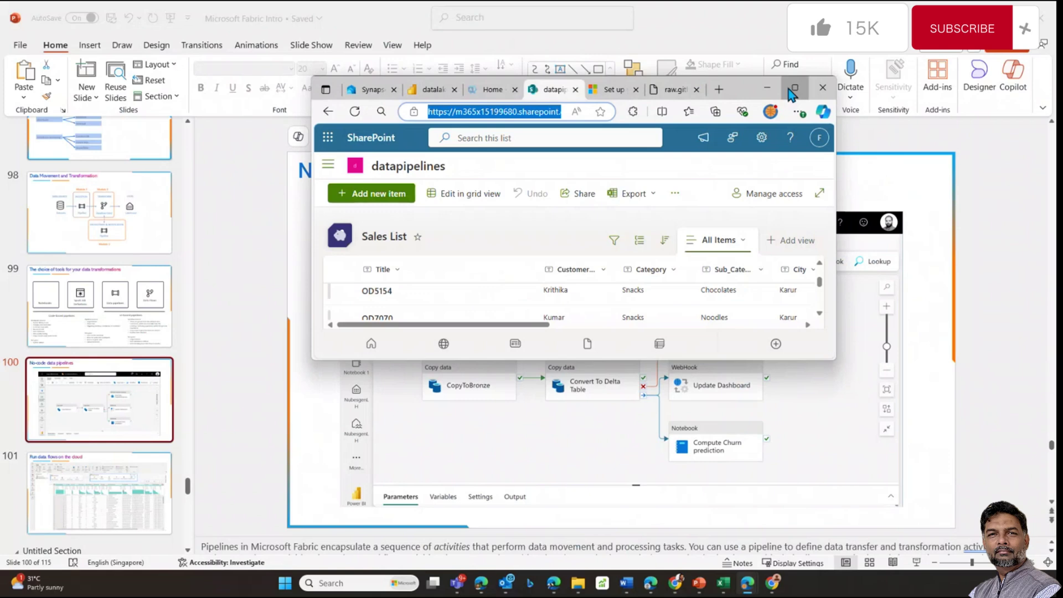
left_click(794, 87)
scroll(612, 312, "up", 5)
scroll(682, 311, "right", 2)
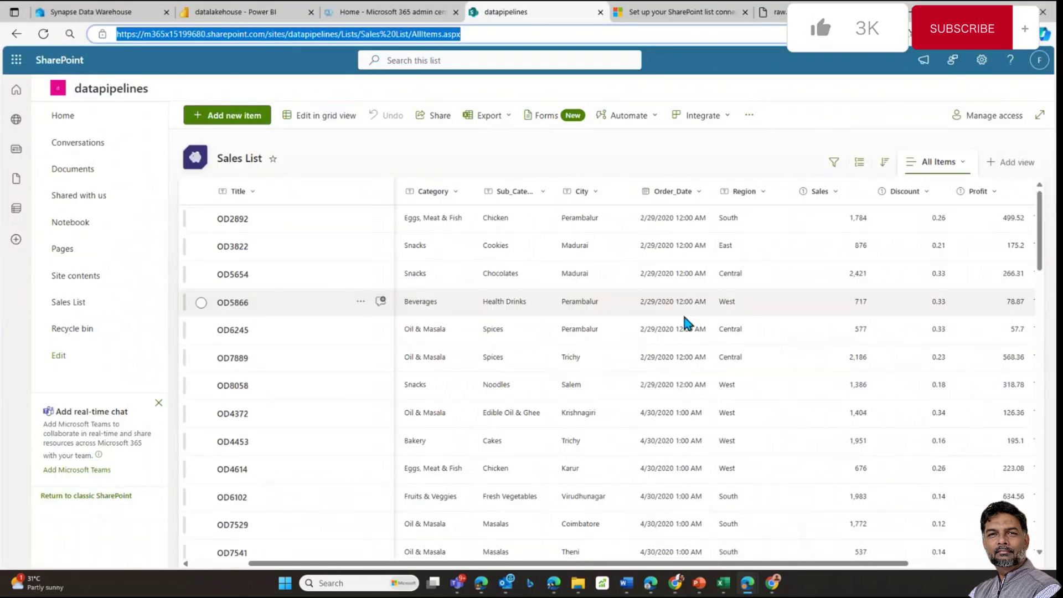
scroll(801, 557, "right", 3)
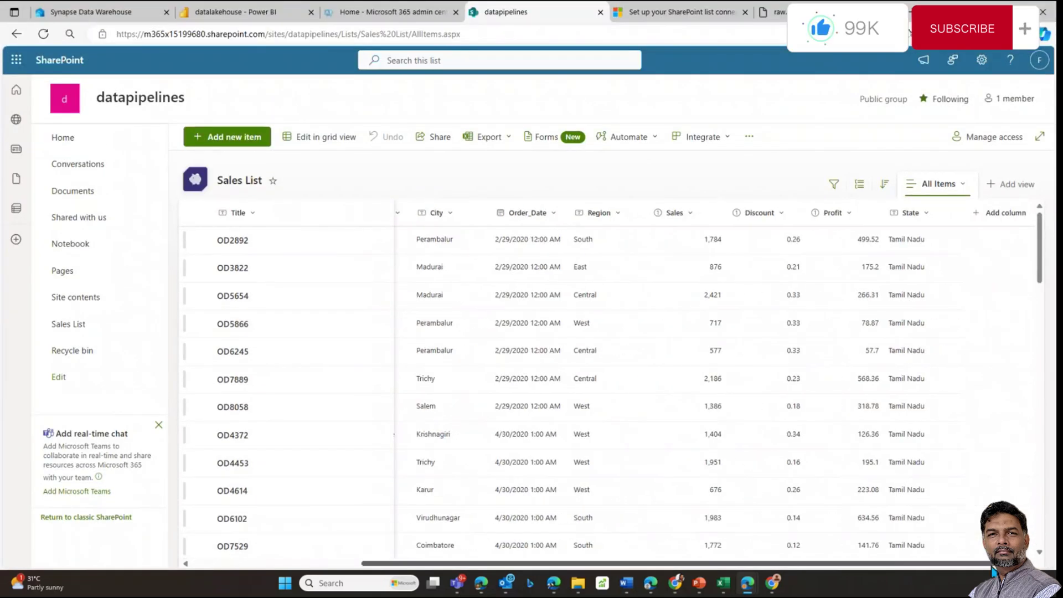
scroll(724, 532, "left", 5)
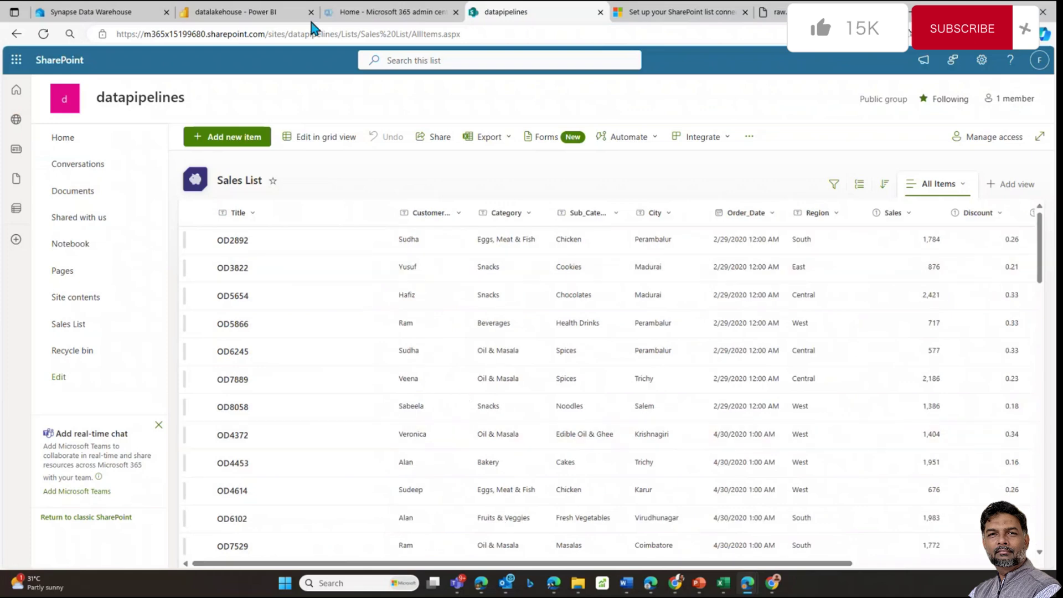
Reopen dataflowpipeline and add a Copy data activity to its canvas, placed beside Dataflow1
left_click(135, 16)
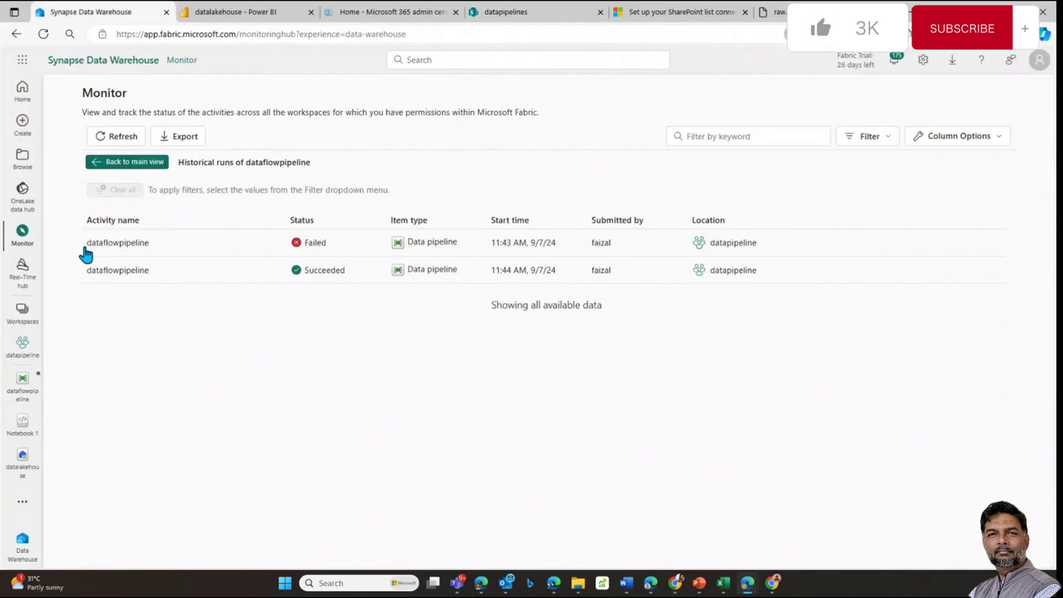
left_click(22, 385)
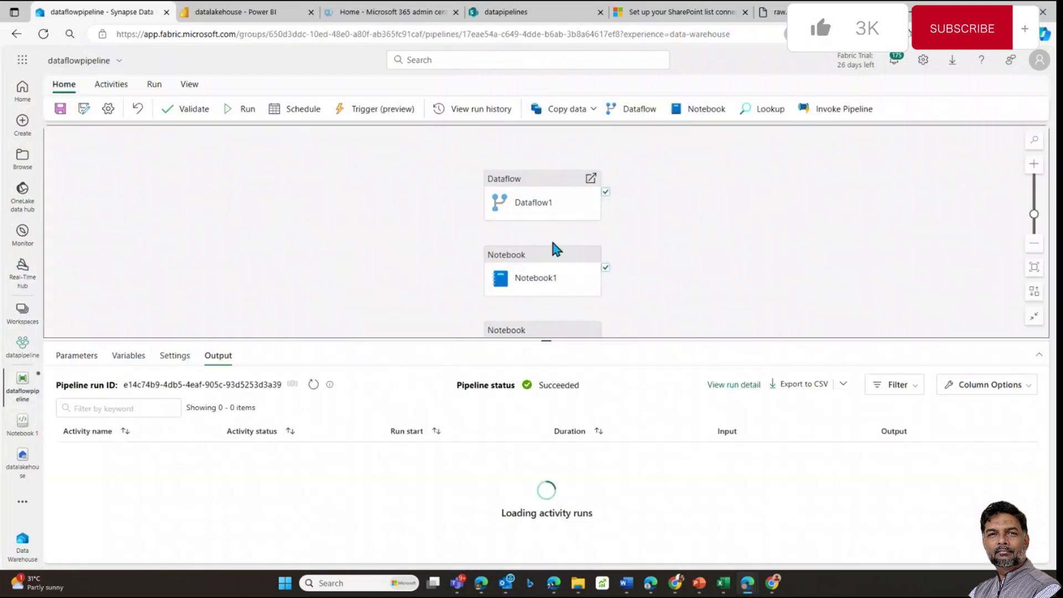
left_click(547, 109)
left_click(566, 132)
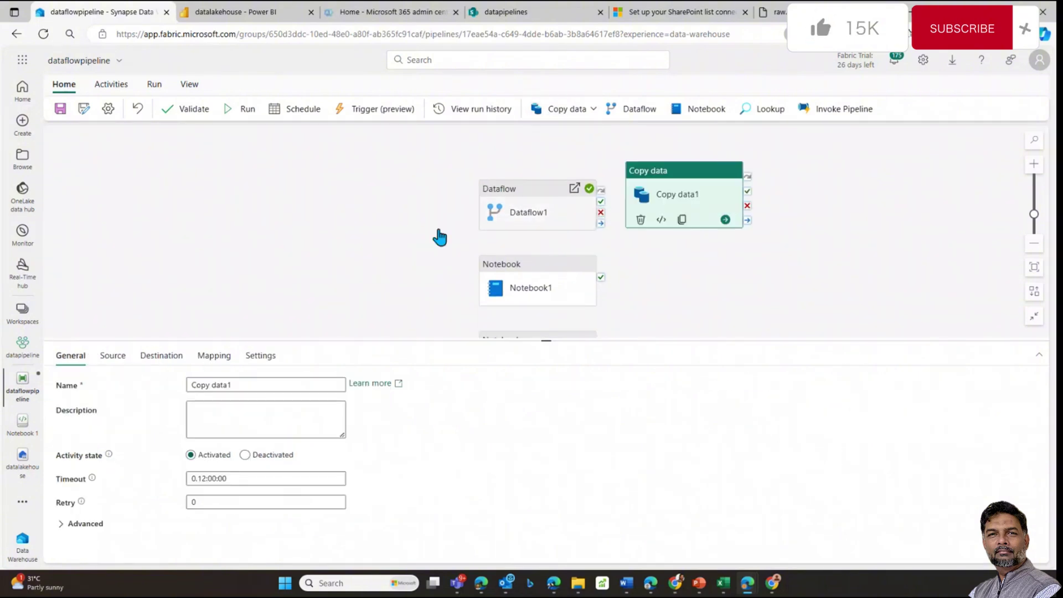
left_click_drag(683, 213, 750, 222)
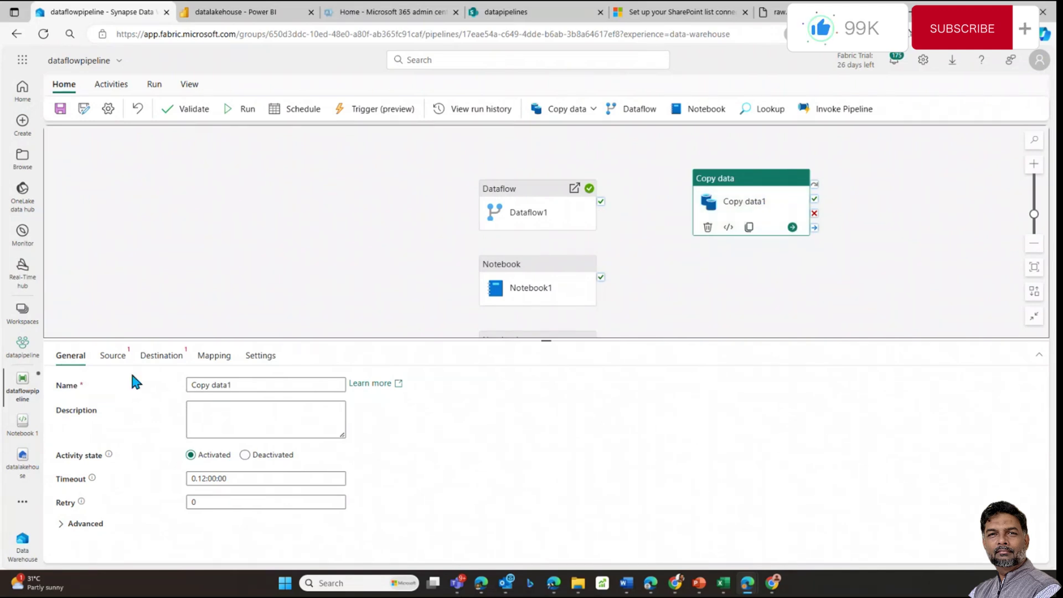
Start a new source connection for the Copy data1 activity using the SharePoint Online list connector
left_click(113, 357)
left_click(264, 386)
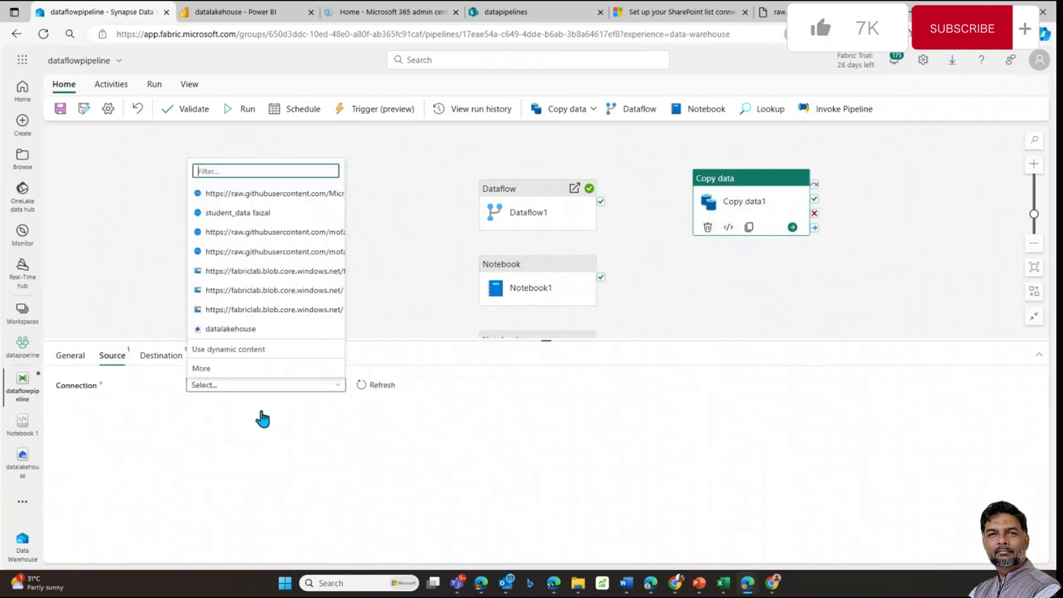
left_click(224, 368)
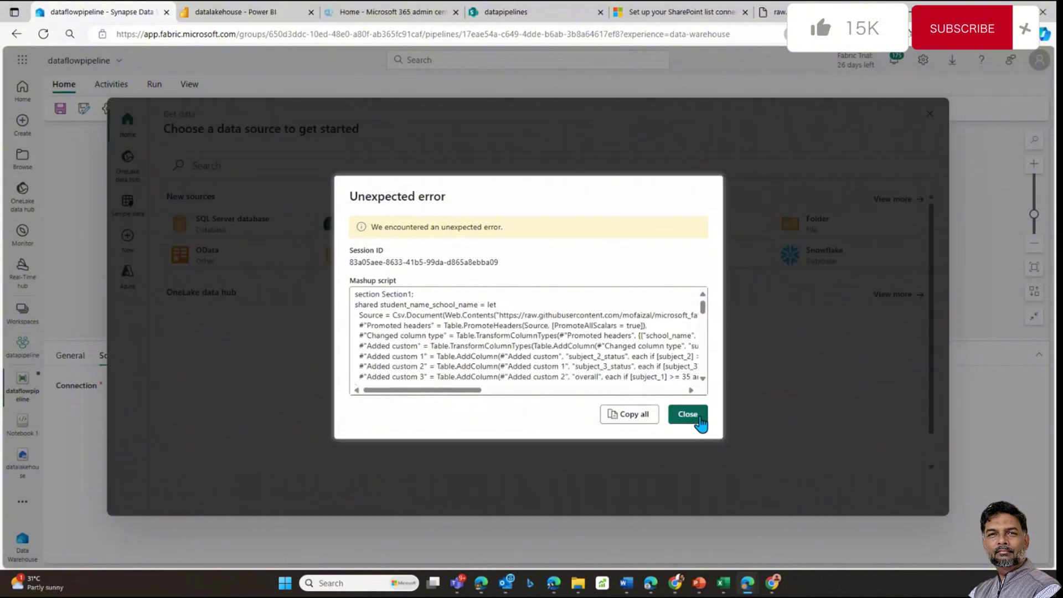
left_click(688, 415)
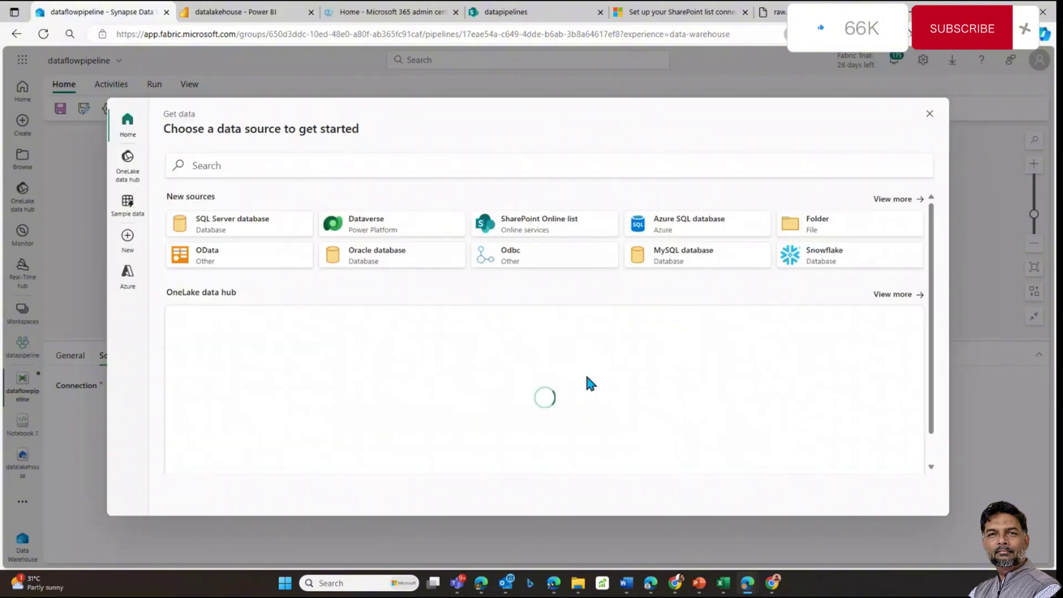
left_click(522, 228)
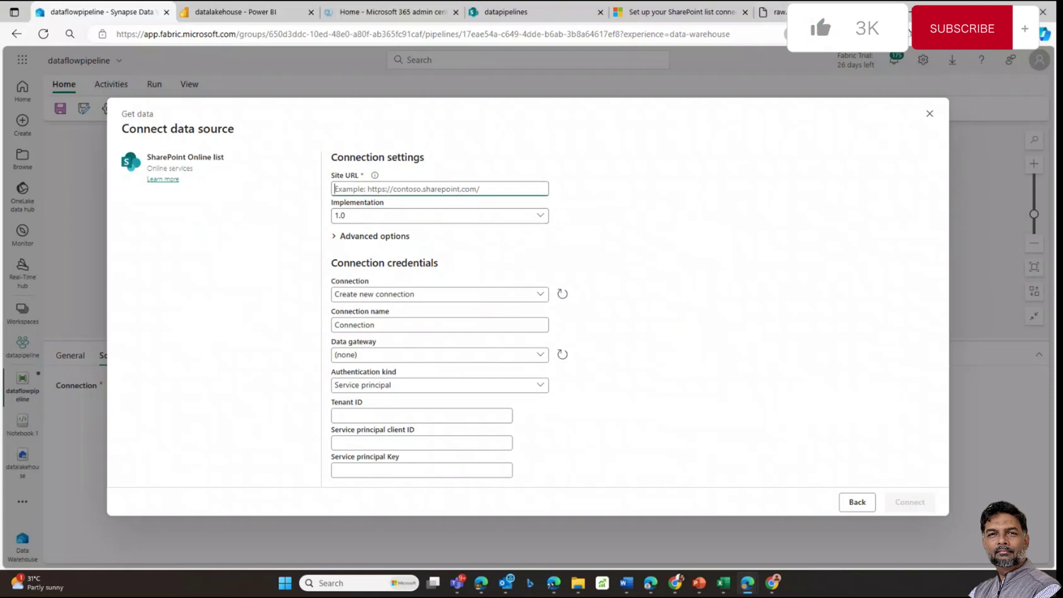
Try to set up the connection with the Sales List's SharePoint address as the Site URL and Service principal as the authentication kind
key("super+Down")
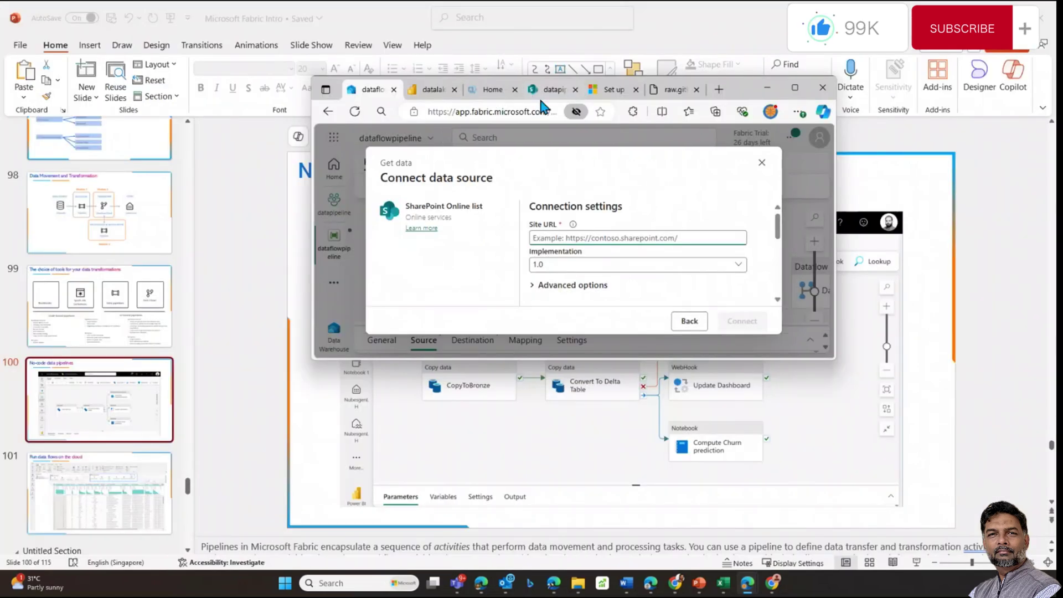
left_click(551, 89)
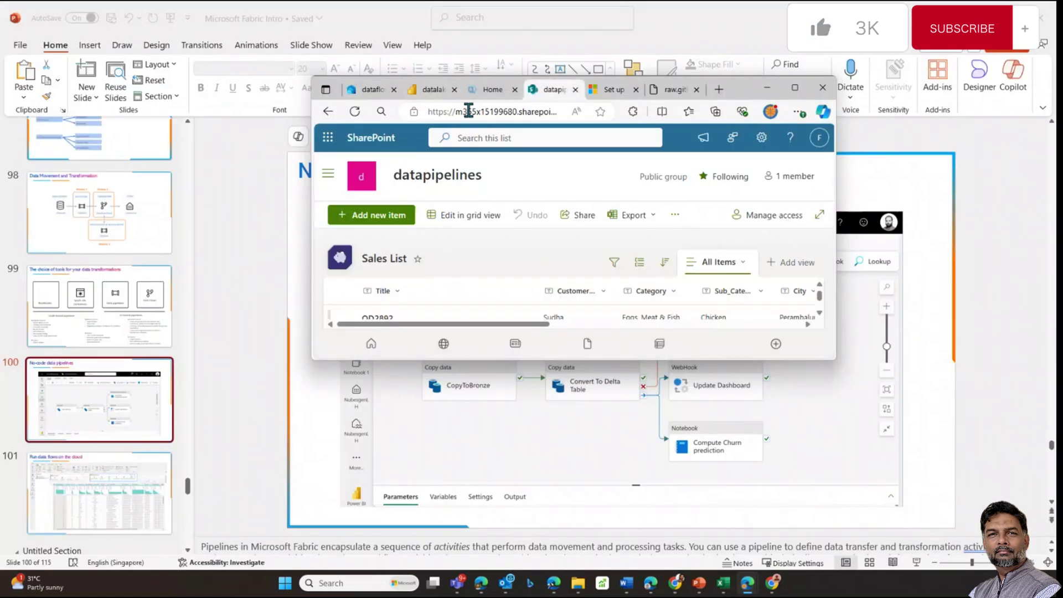
left_click(546, 112)
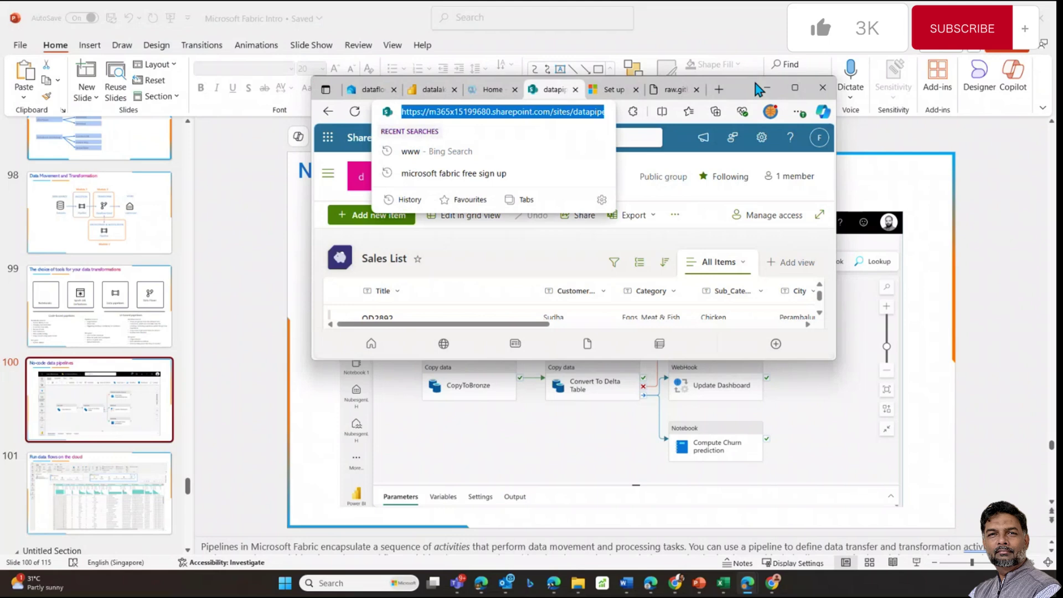
left_click(794, 88)
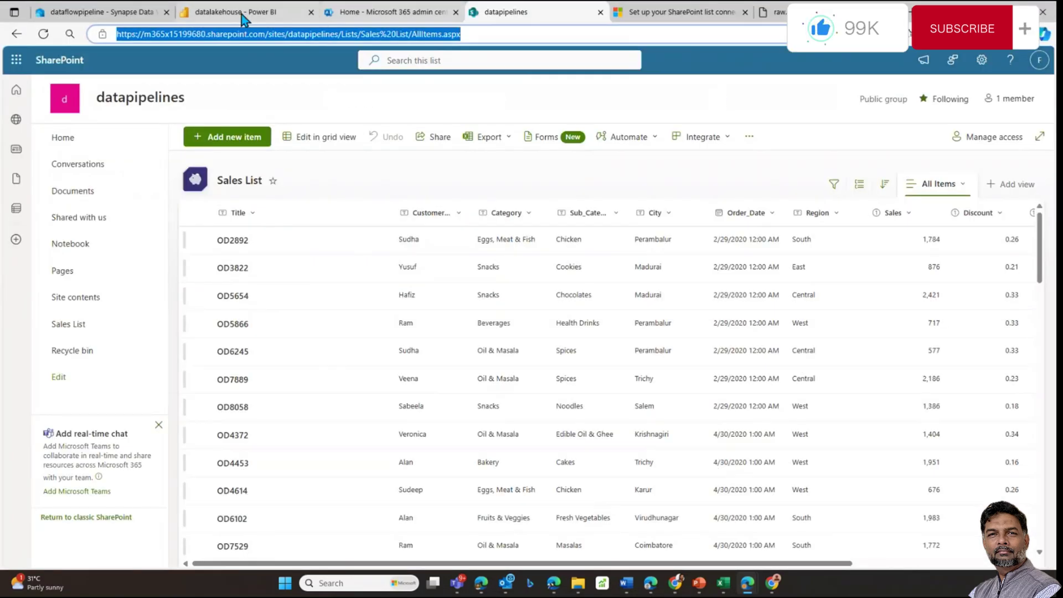
left_click(100, 12)
left_click(407, 188)
type("https://m365x15199680.sharepoint.com/sites/datapipelines/Lists/Sales%20List/AllItems.aspx")
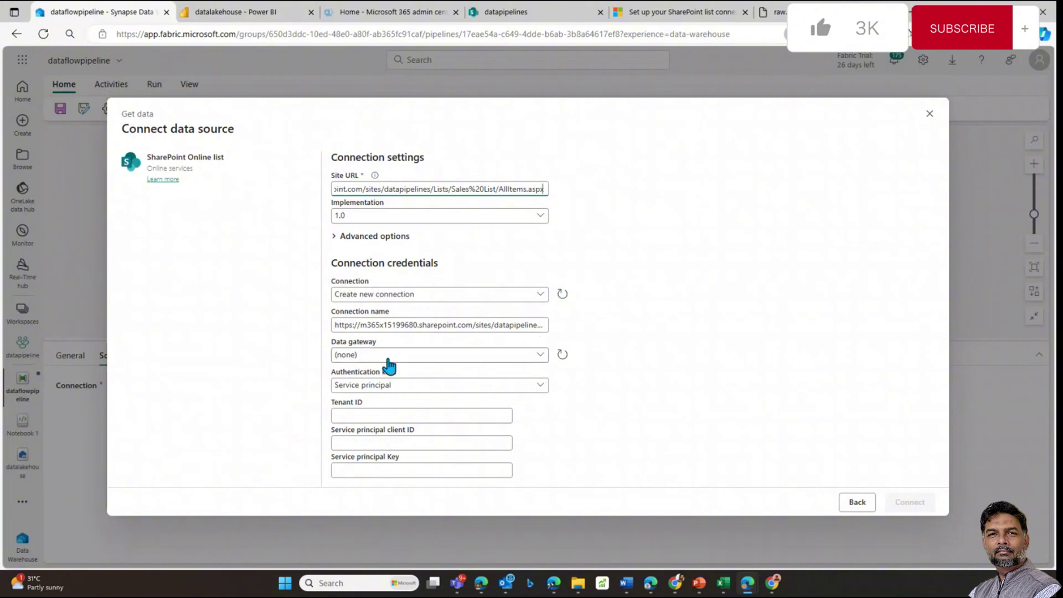
left_click(390, 386)
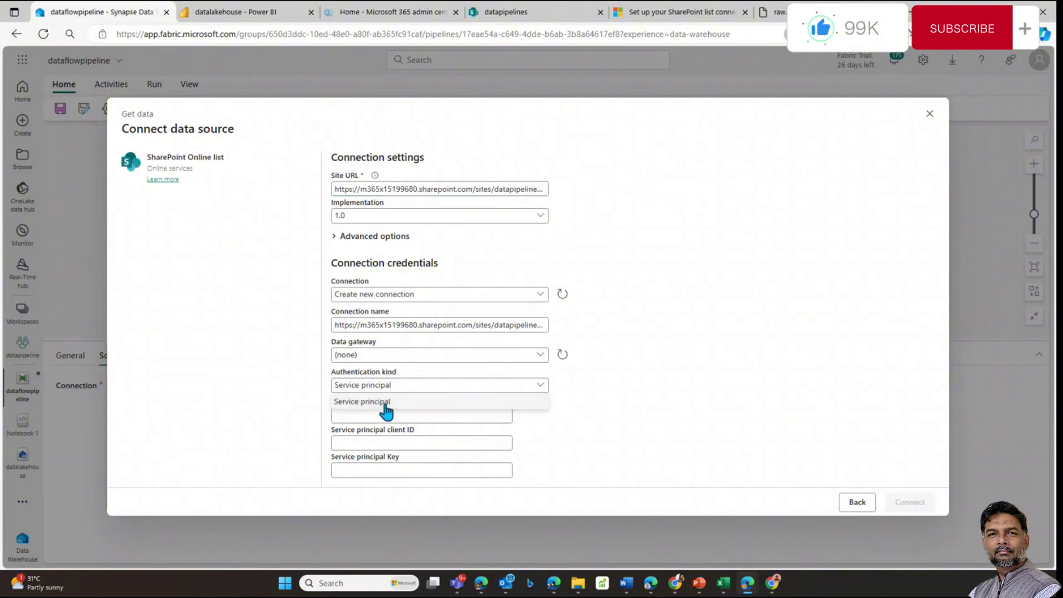
left_click(366, 402)
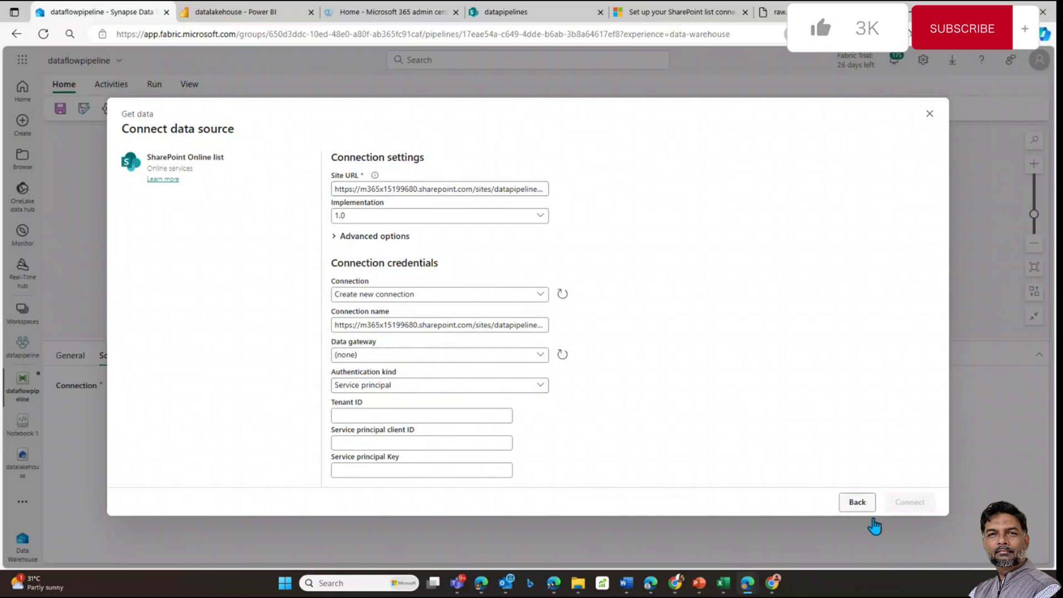
Abandon the SharePoint Online list connection setup and discard its unsaved changes, going back to the pipeline canvas
left_click(862, 504)
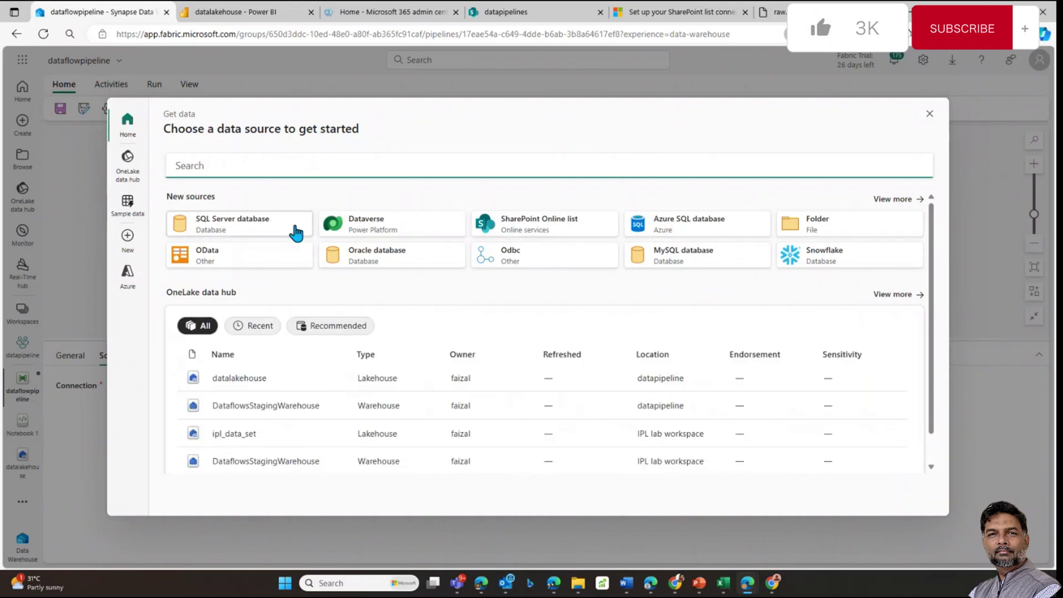
left_click(930, 114)
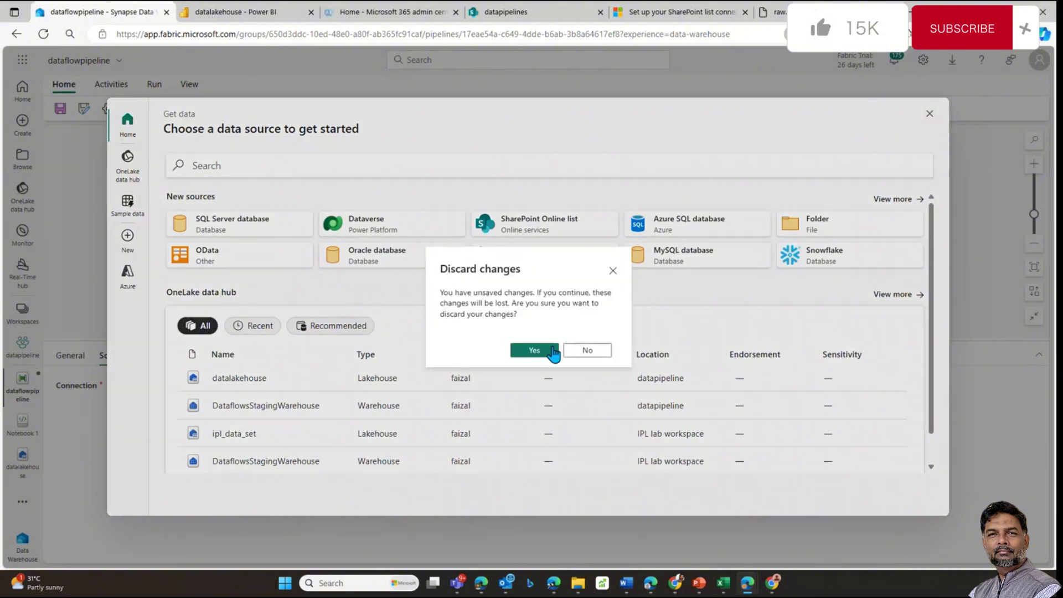
left_click(536, 349)
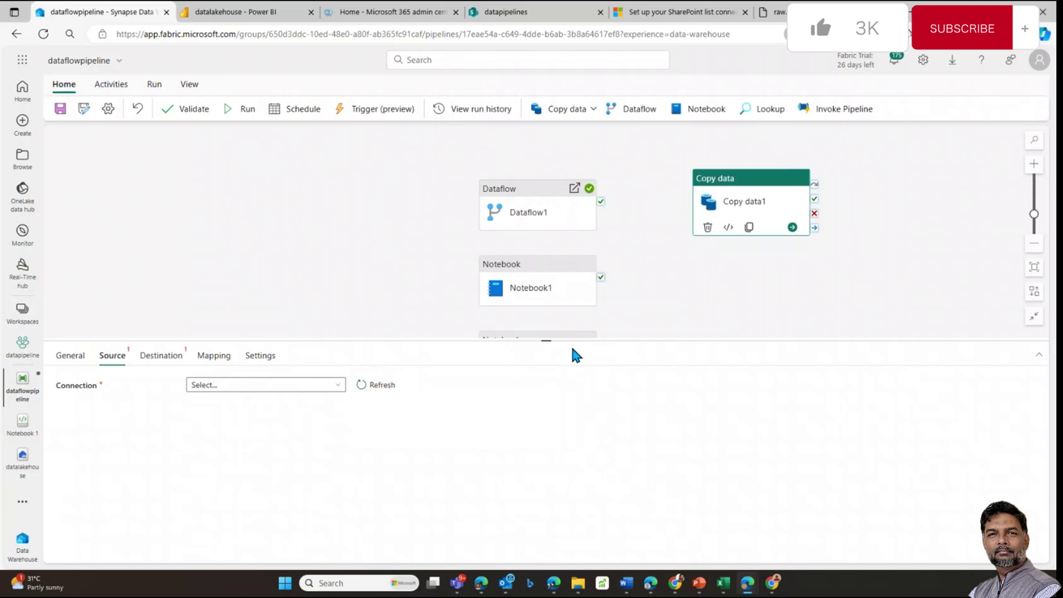